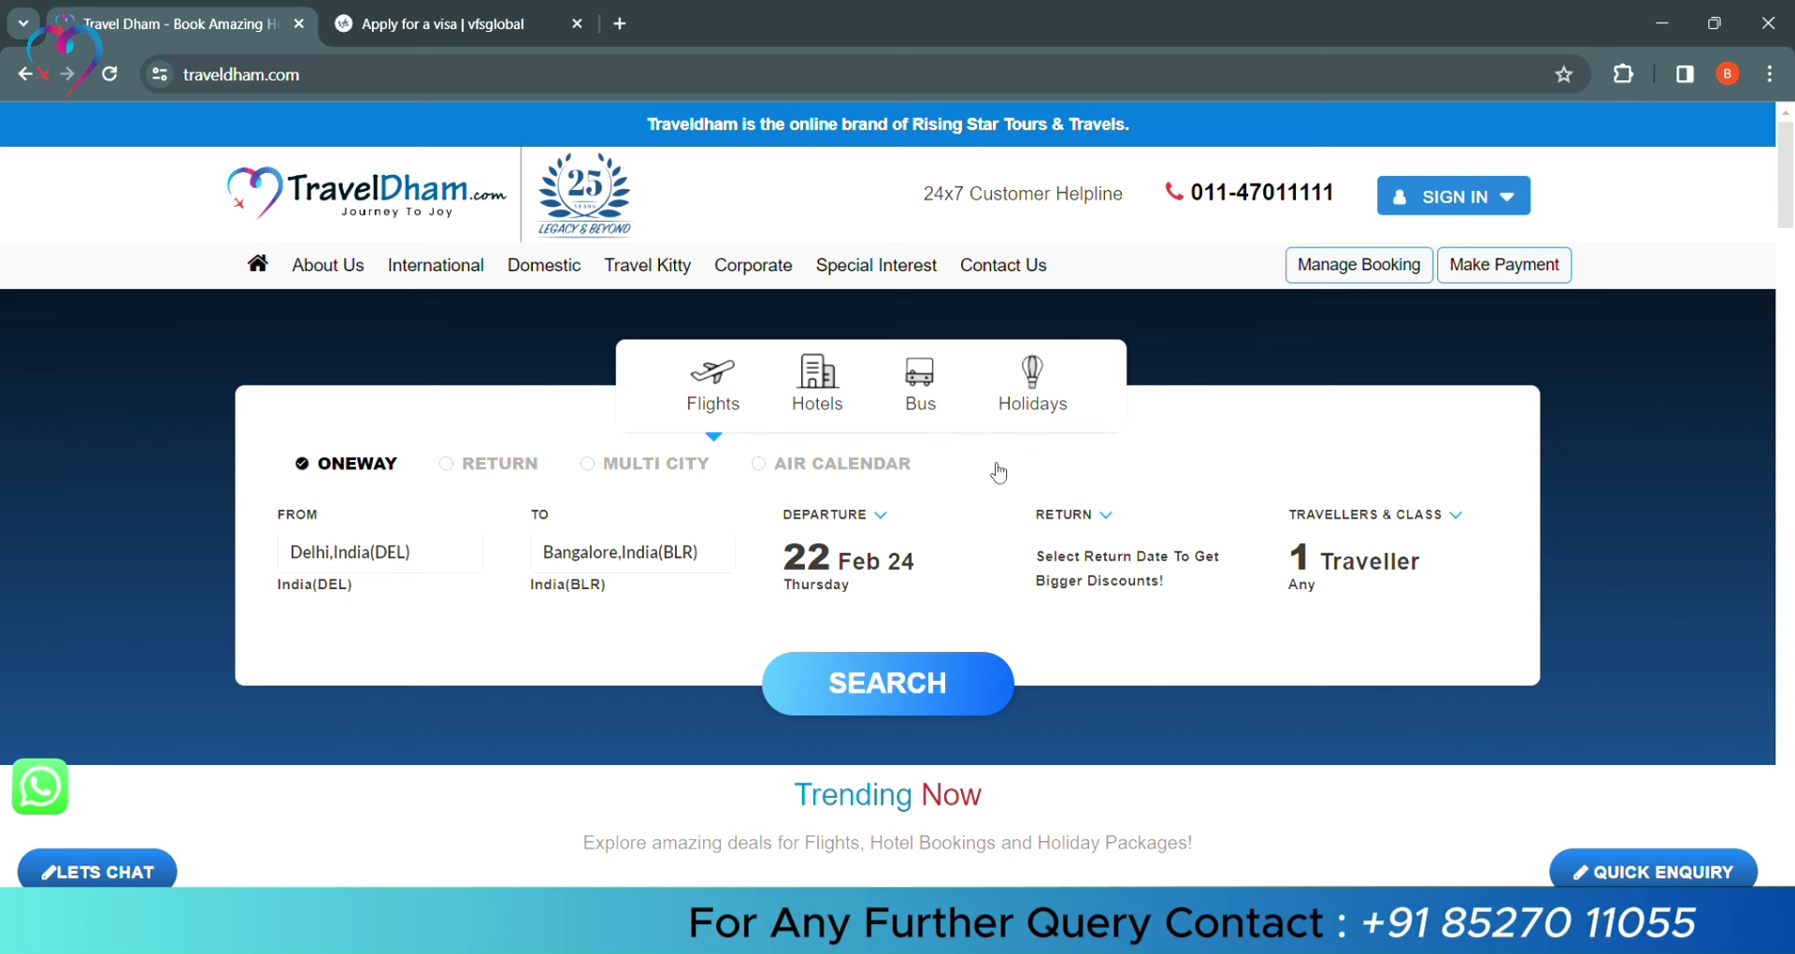
Reload the VFS Global Apply for a visa page
click(449, 26)
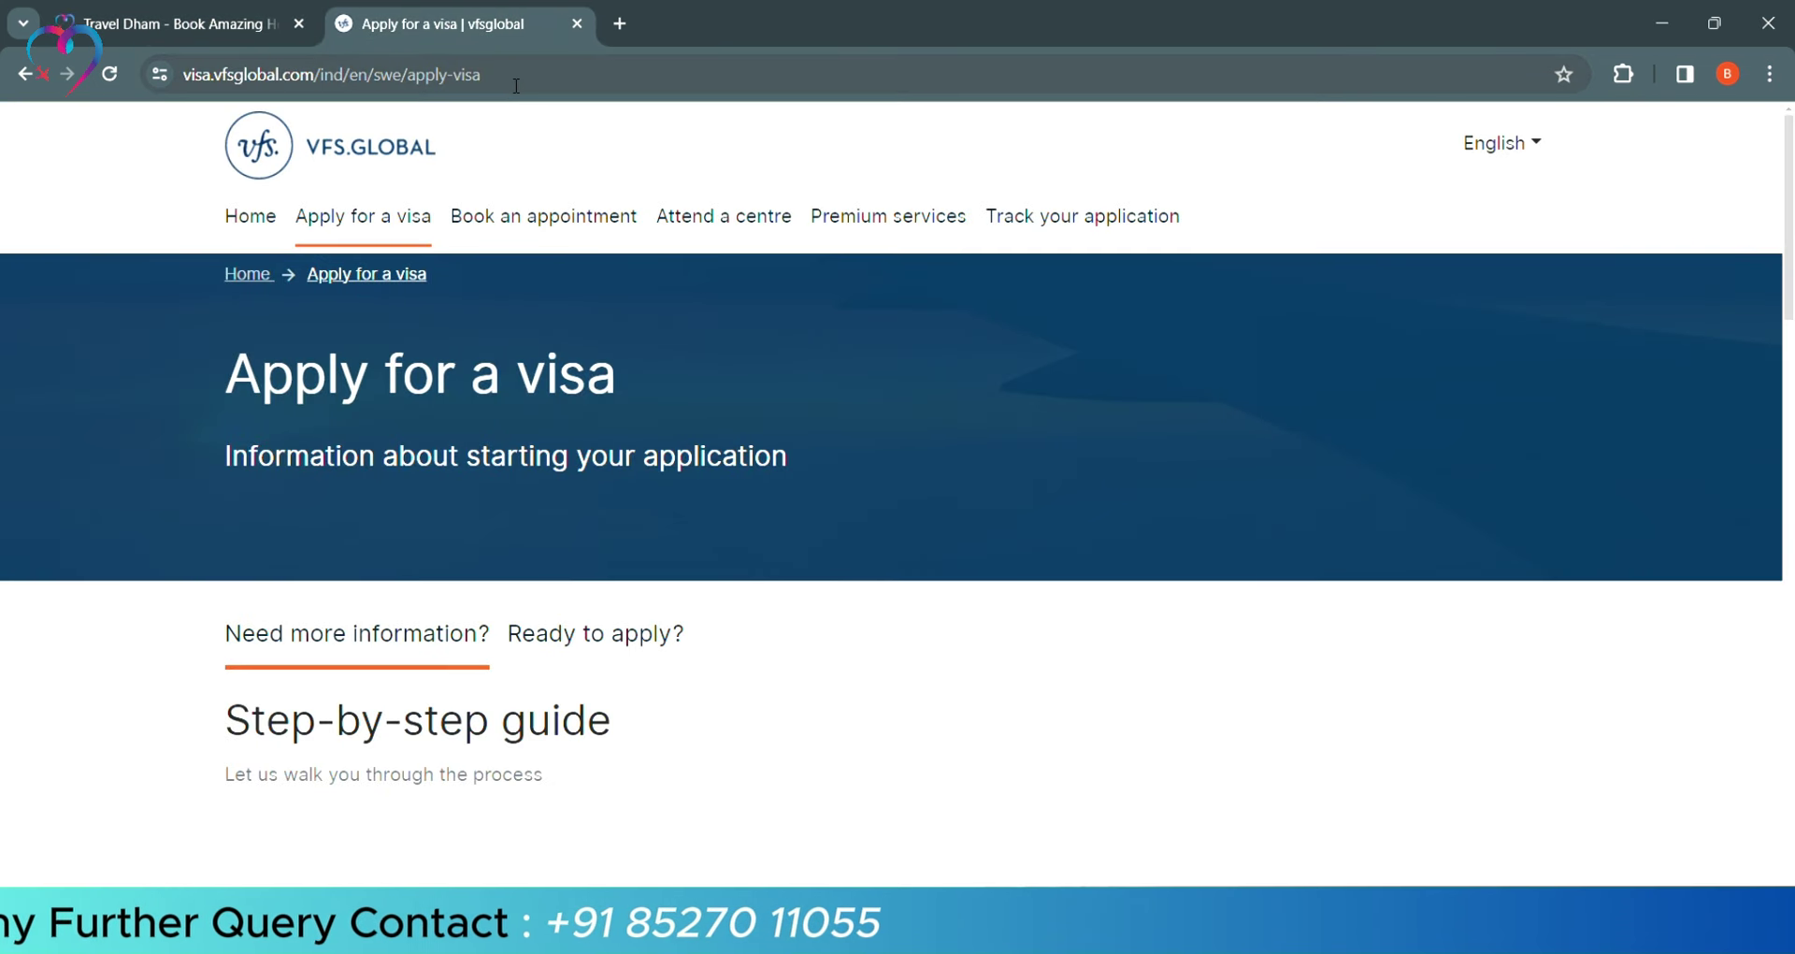
click(587, 83)
click(587, 83)
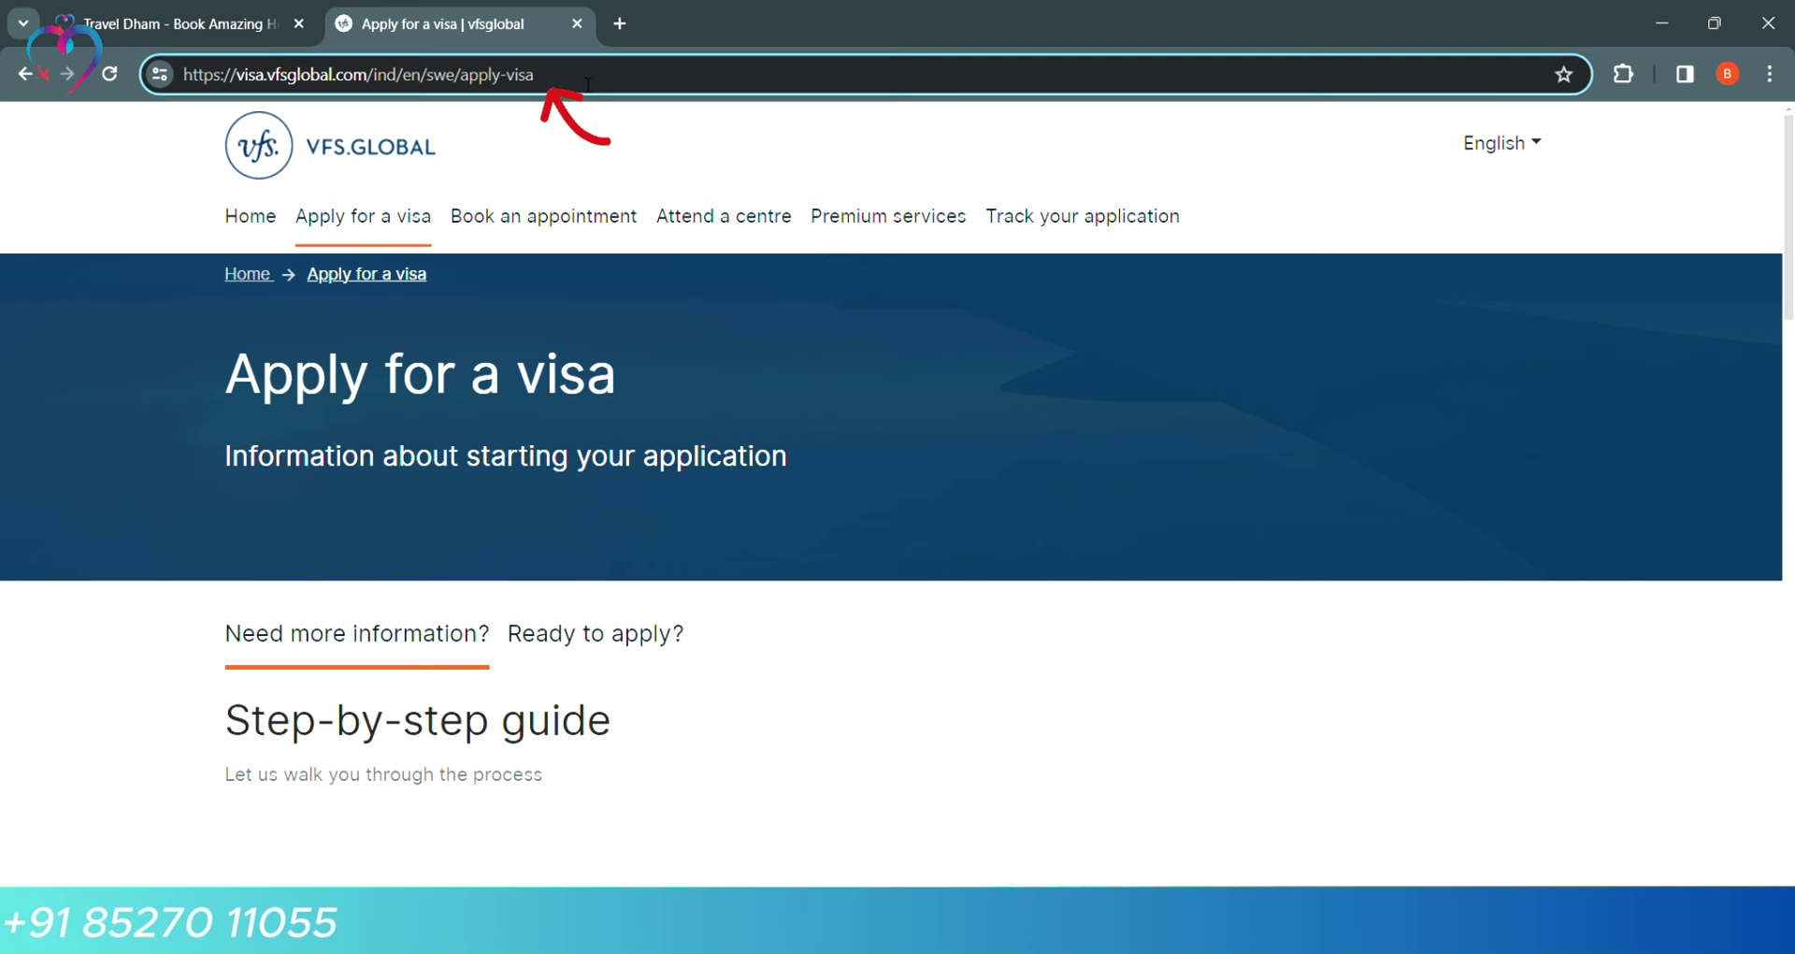
key(Return)
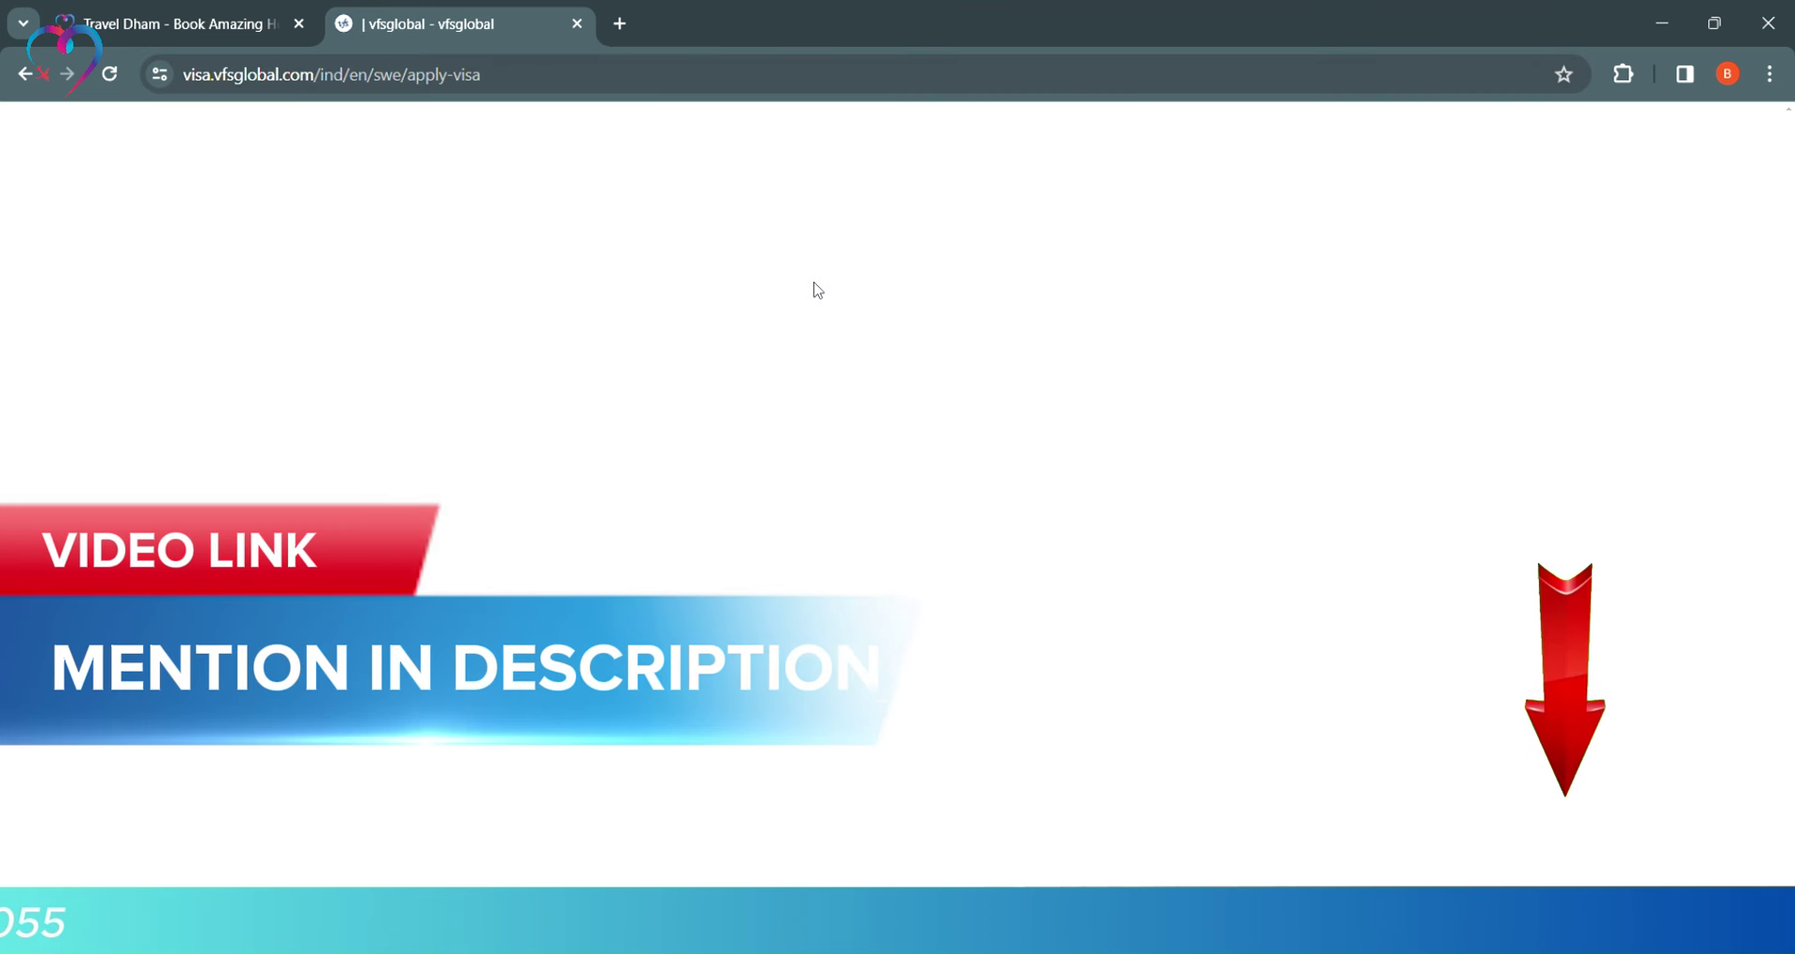
Expand the Begin your application step and follow 'download the visa application form'
scroll(848, 366, down, 3)
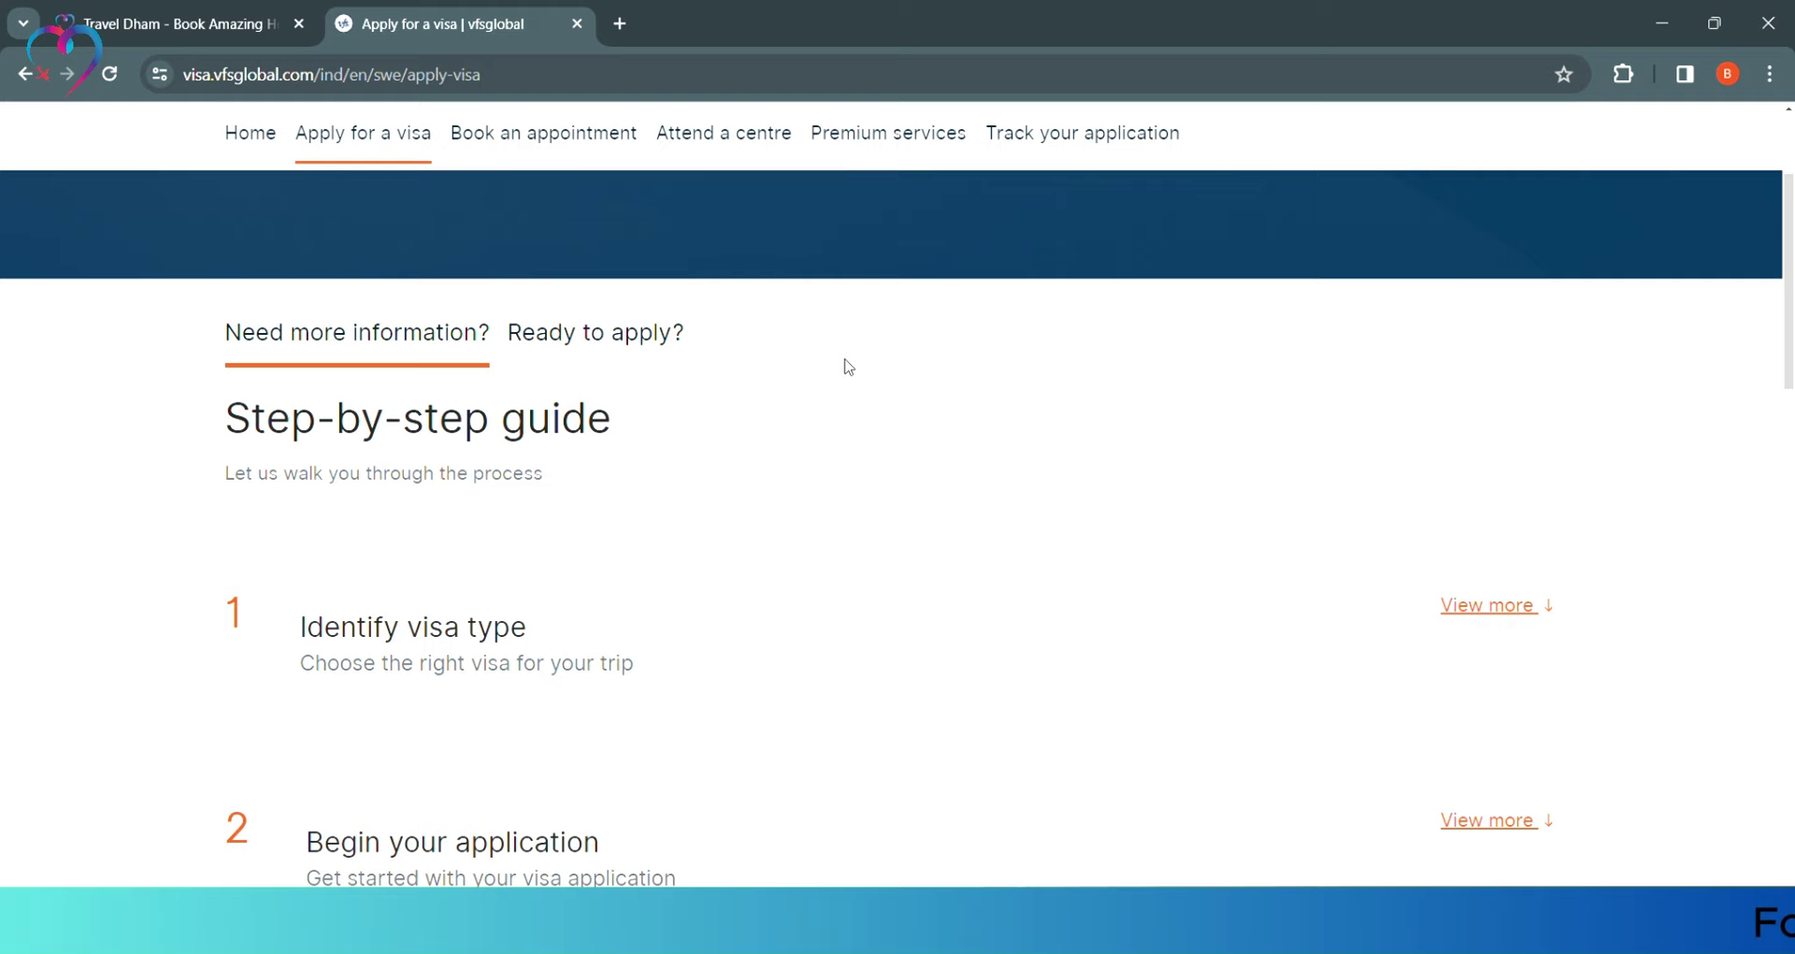
scroll(725, 430, down, 4)
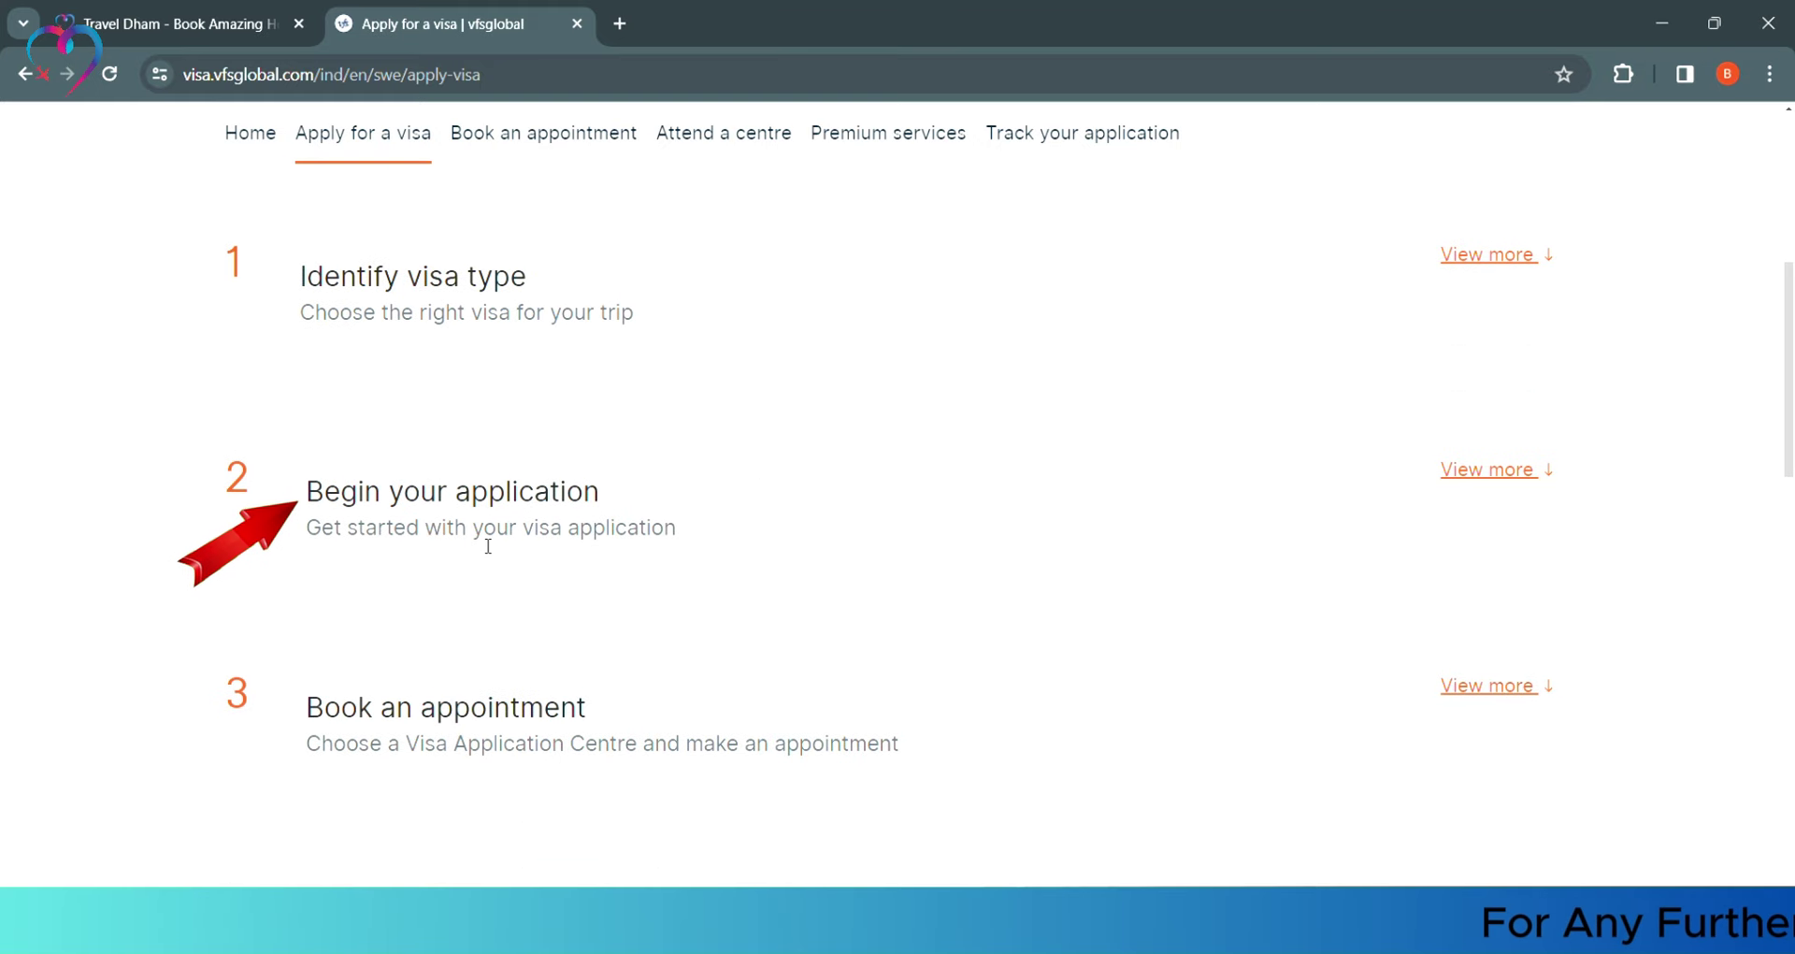
click(1530, 483)
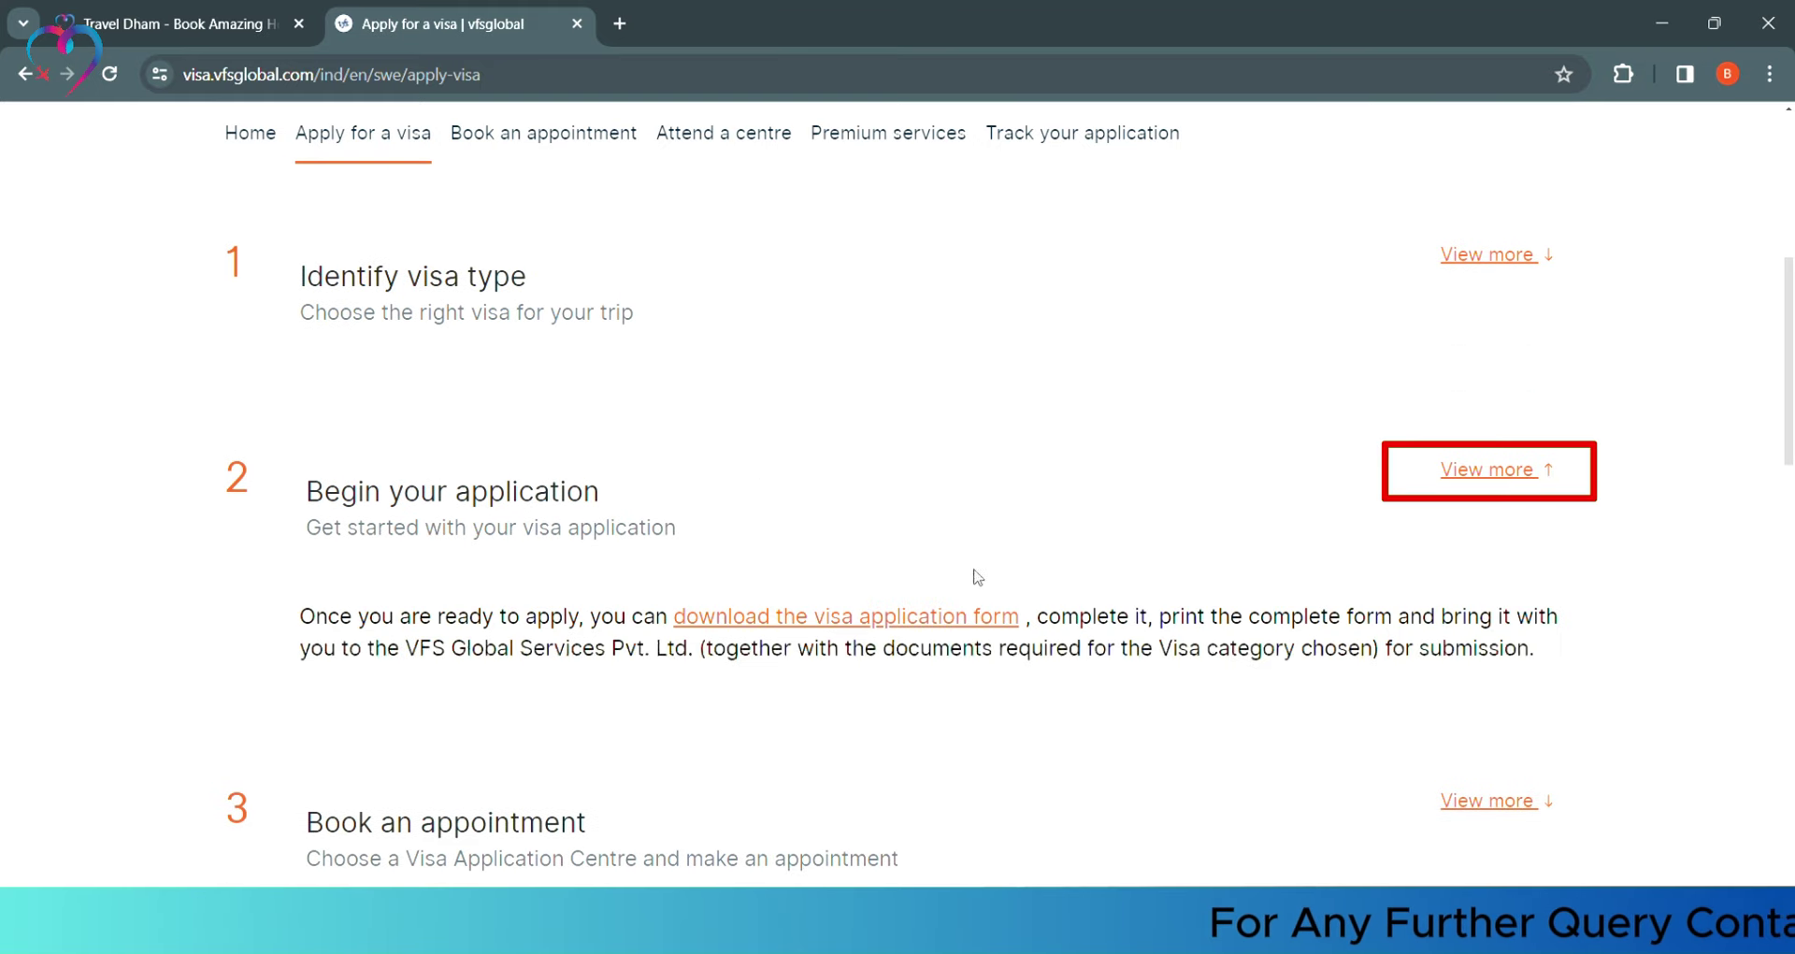
click(982, 726)
scroll(608, 599, down, 1)
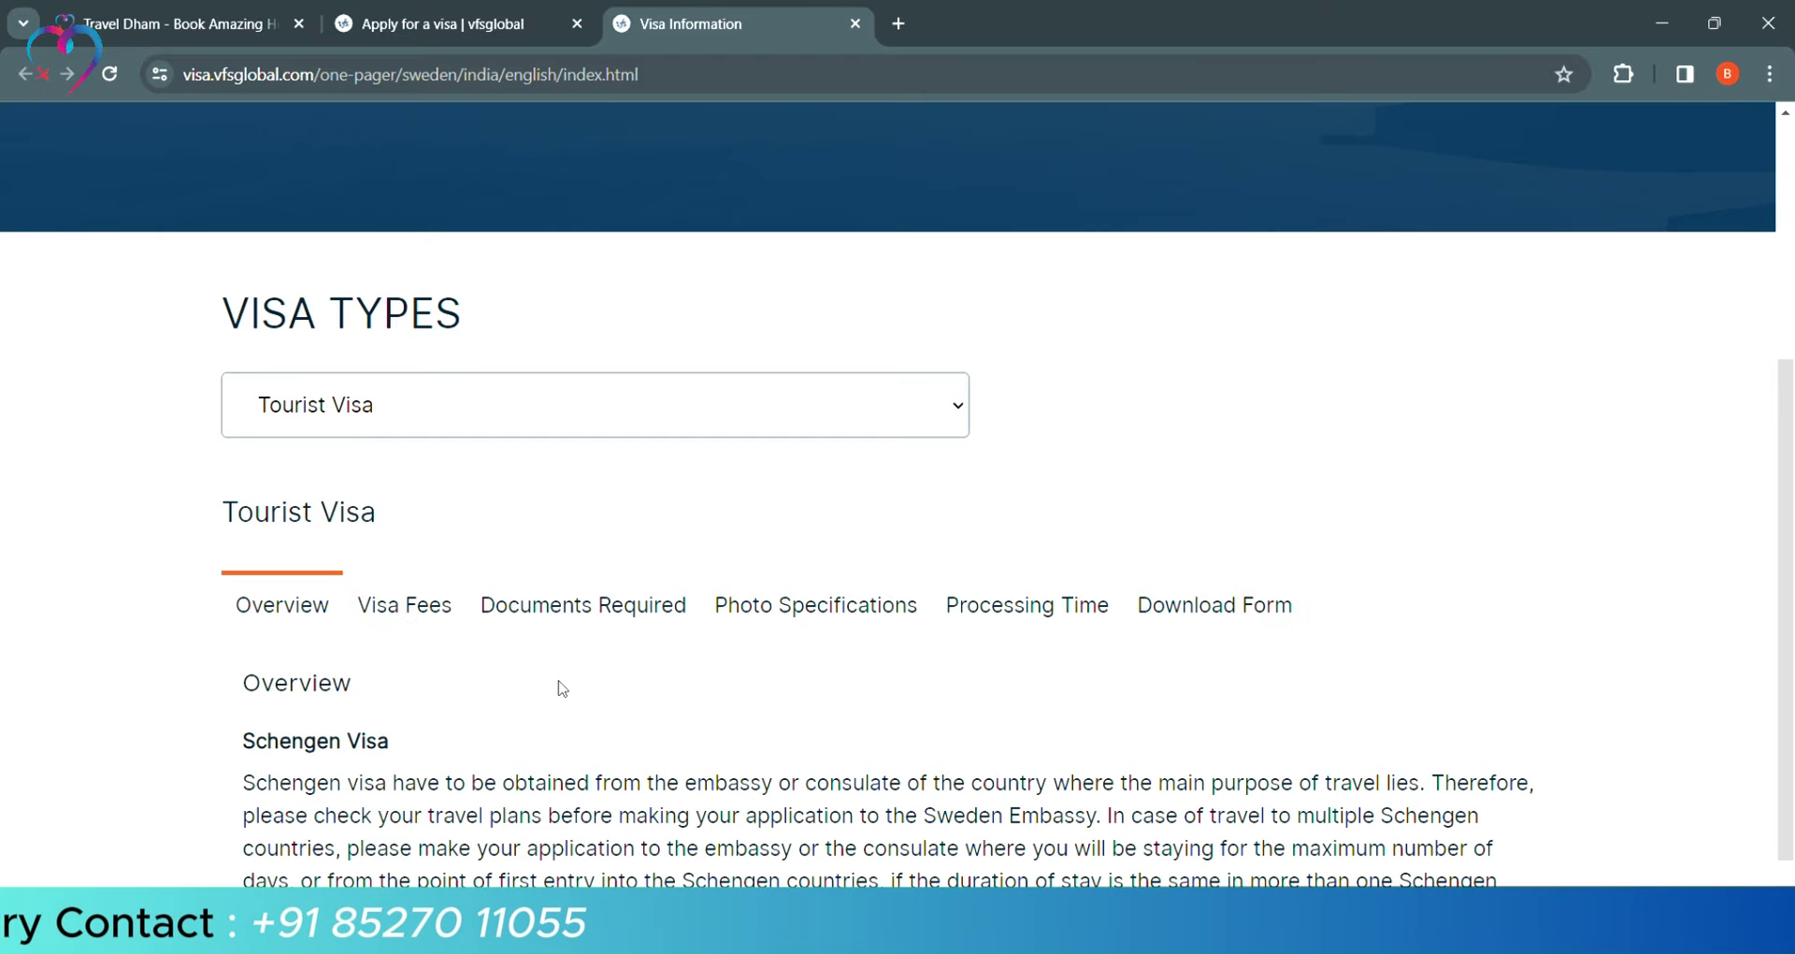
Review Tourist Visa fees and required documents, glancing at the Checklist for Tourist Visa PDF
scroll(562, 689, down, 1)
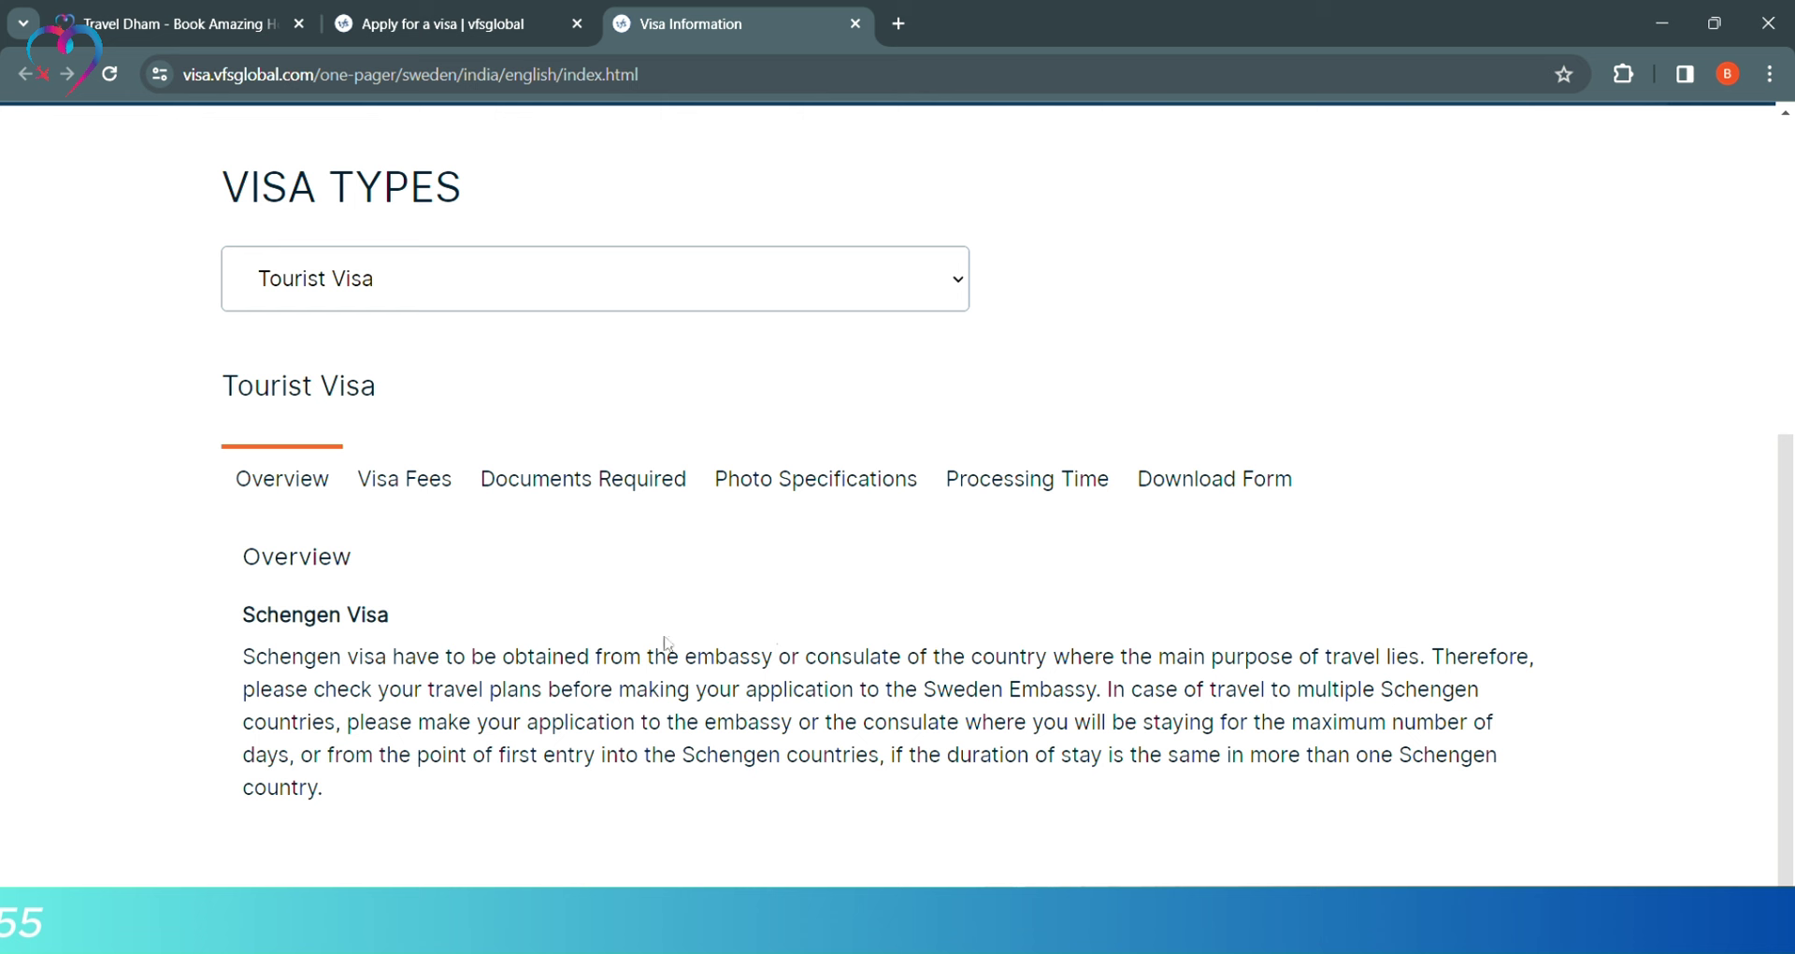
click(412, 479)
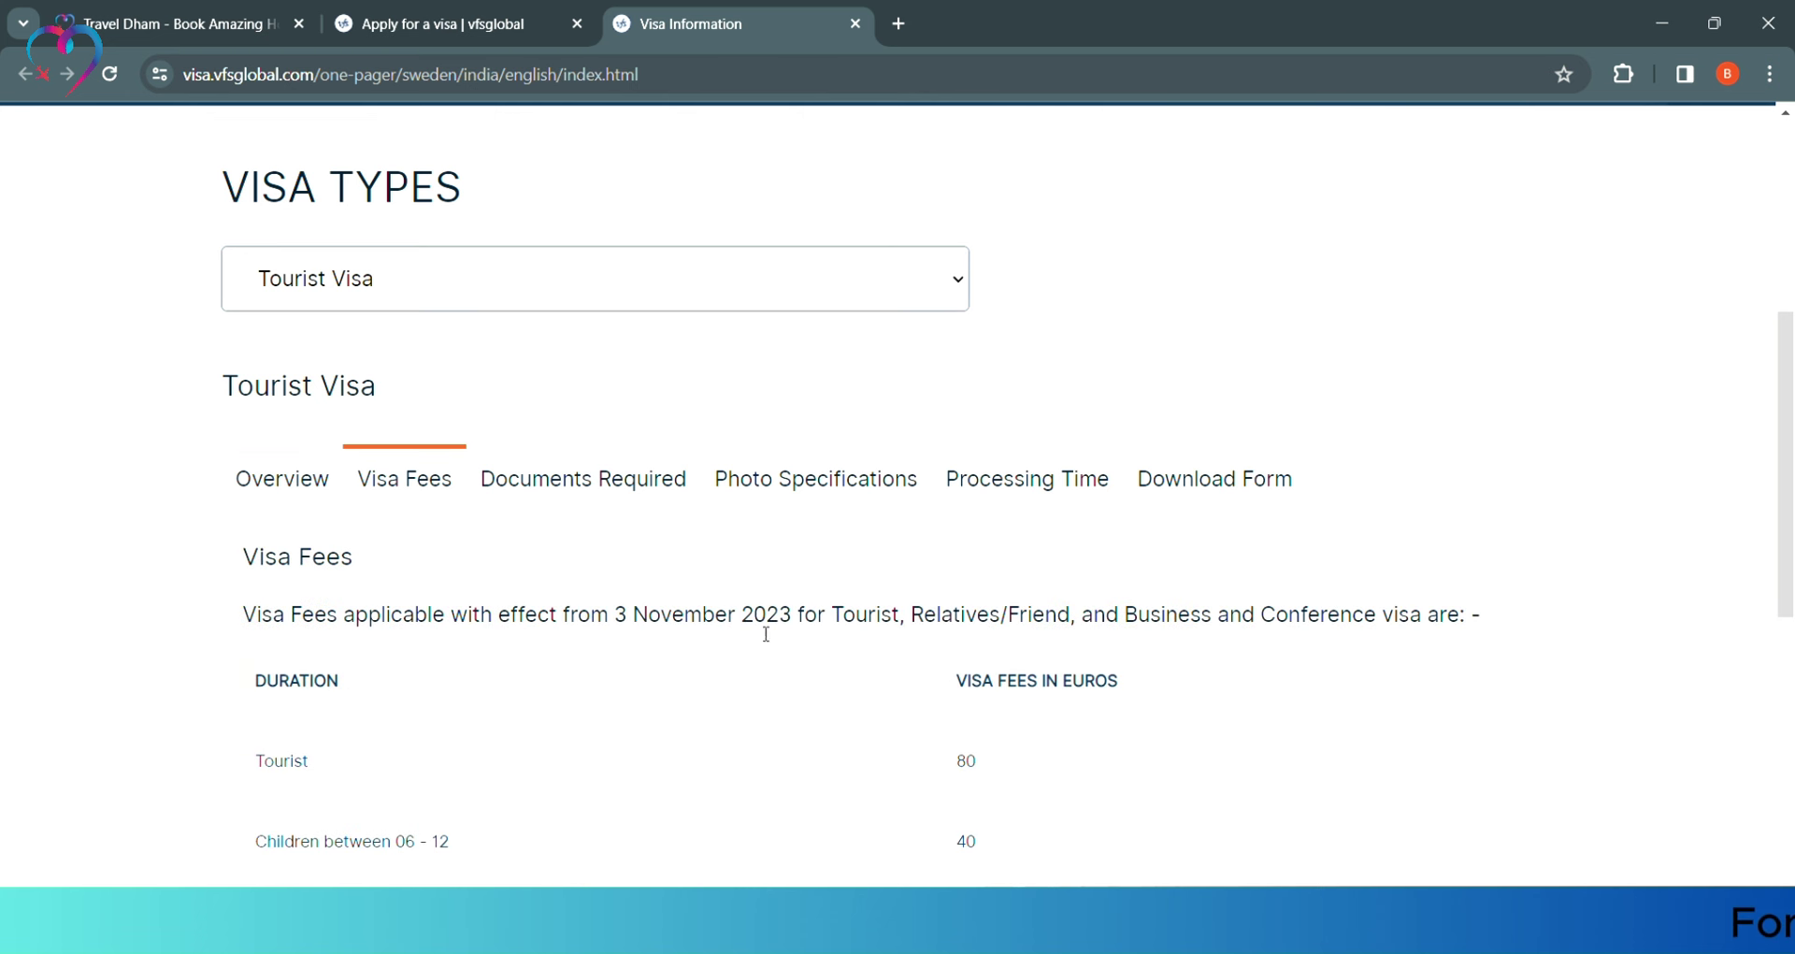
scroll(438, 557, down, 3)
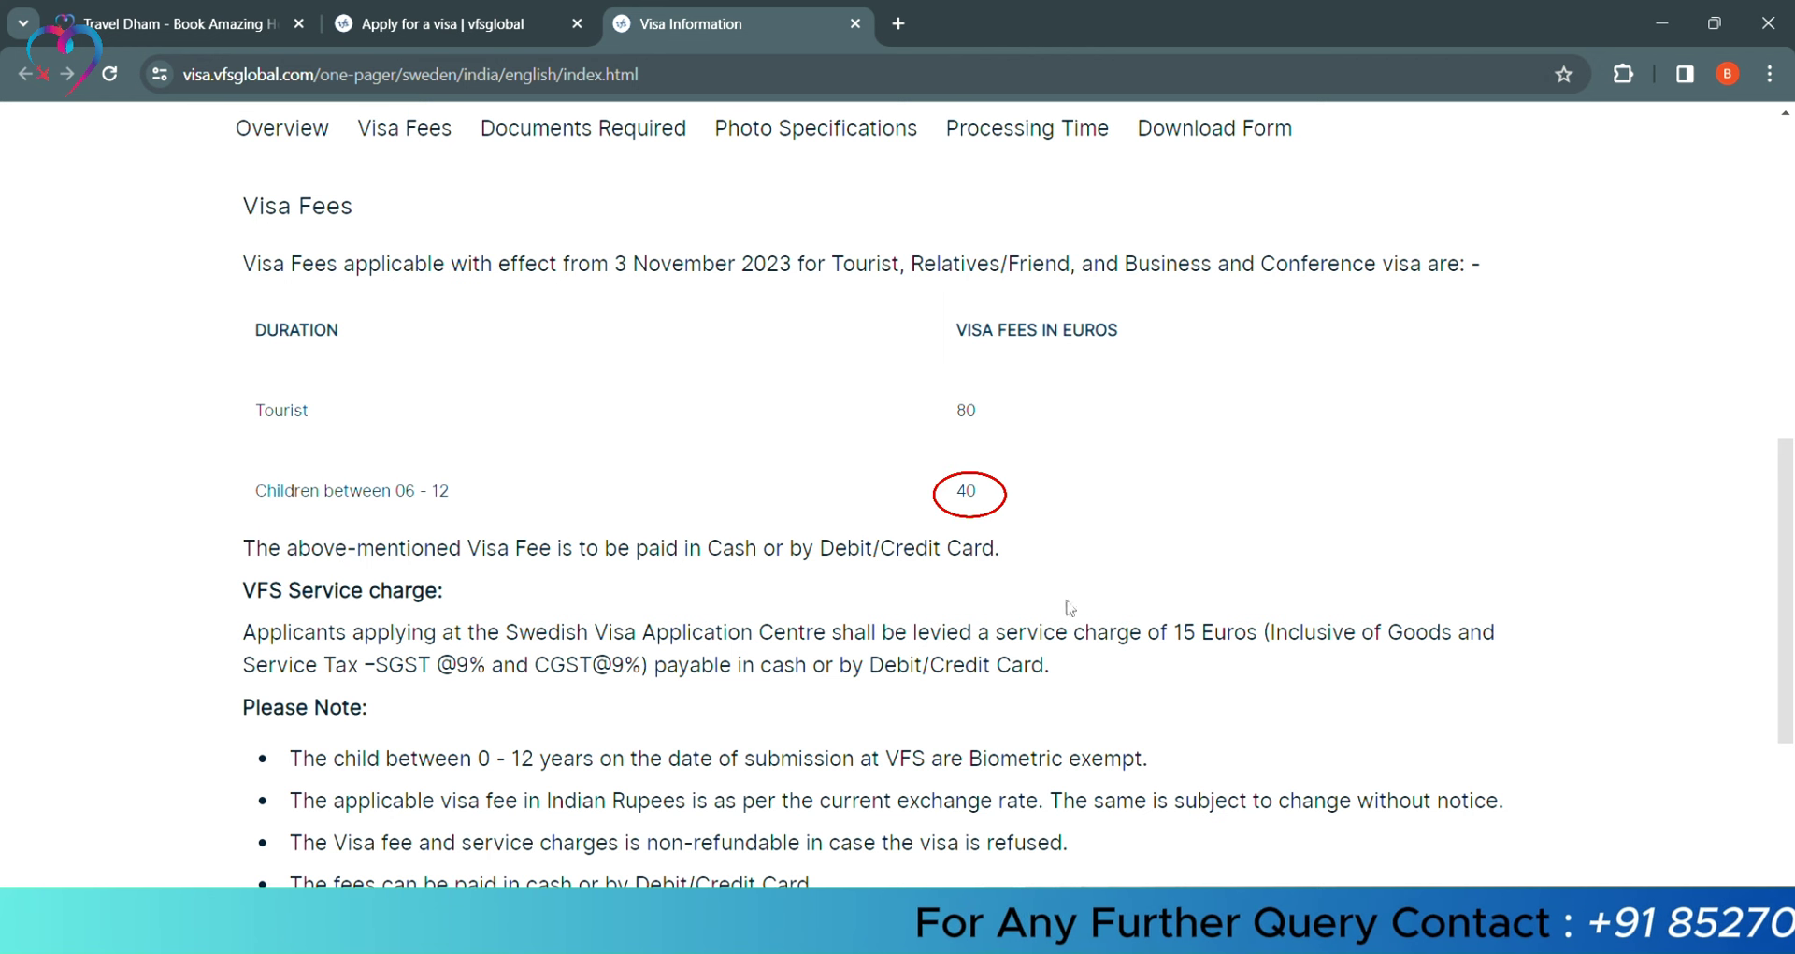
click(583, 128)
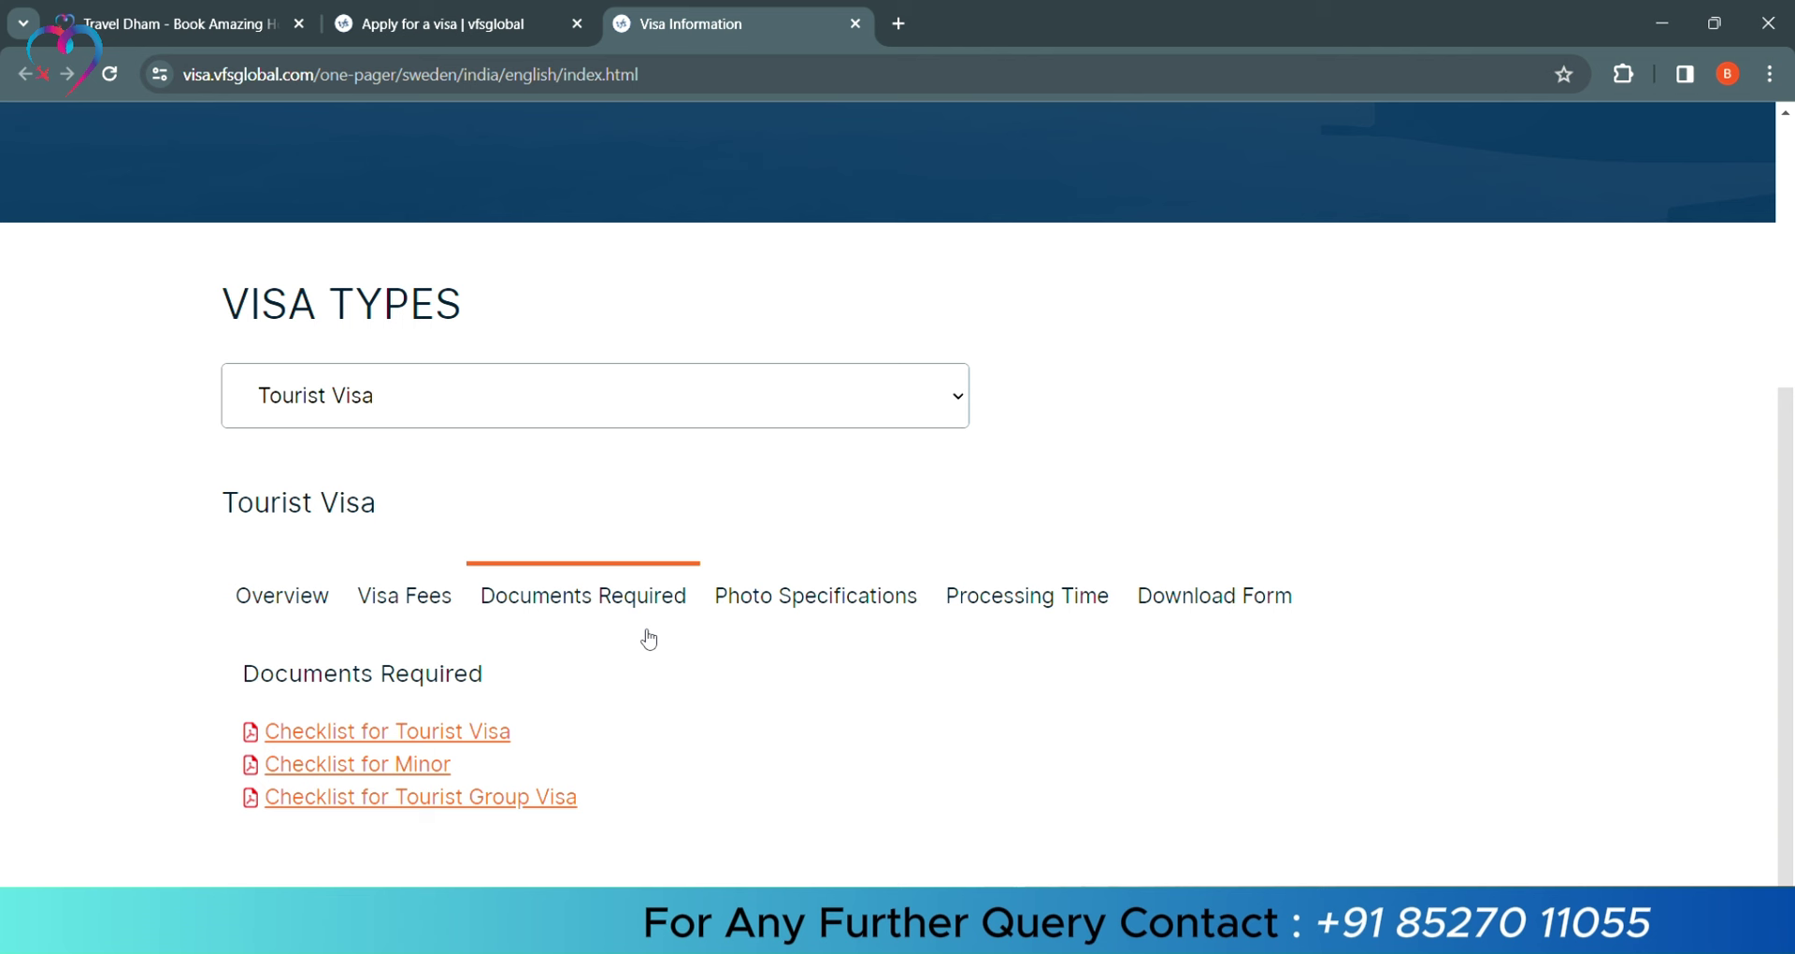
click(472, 737)
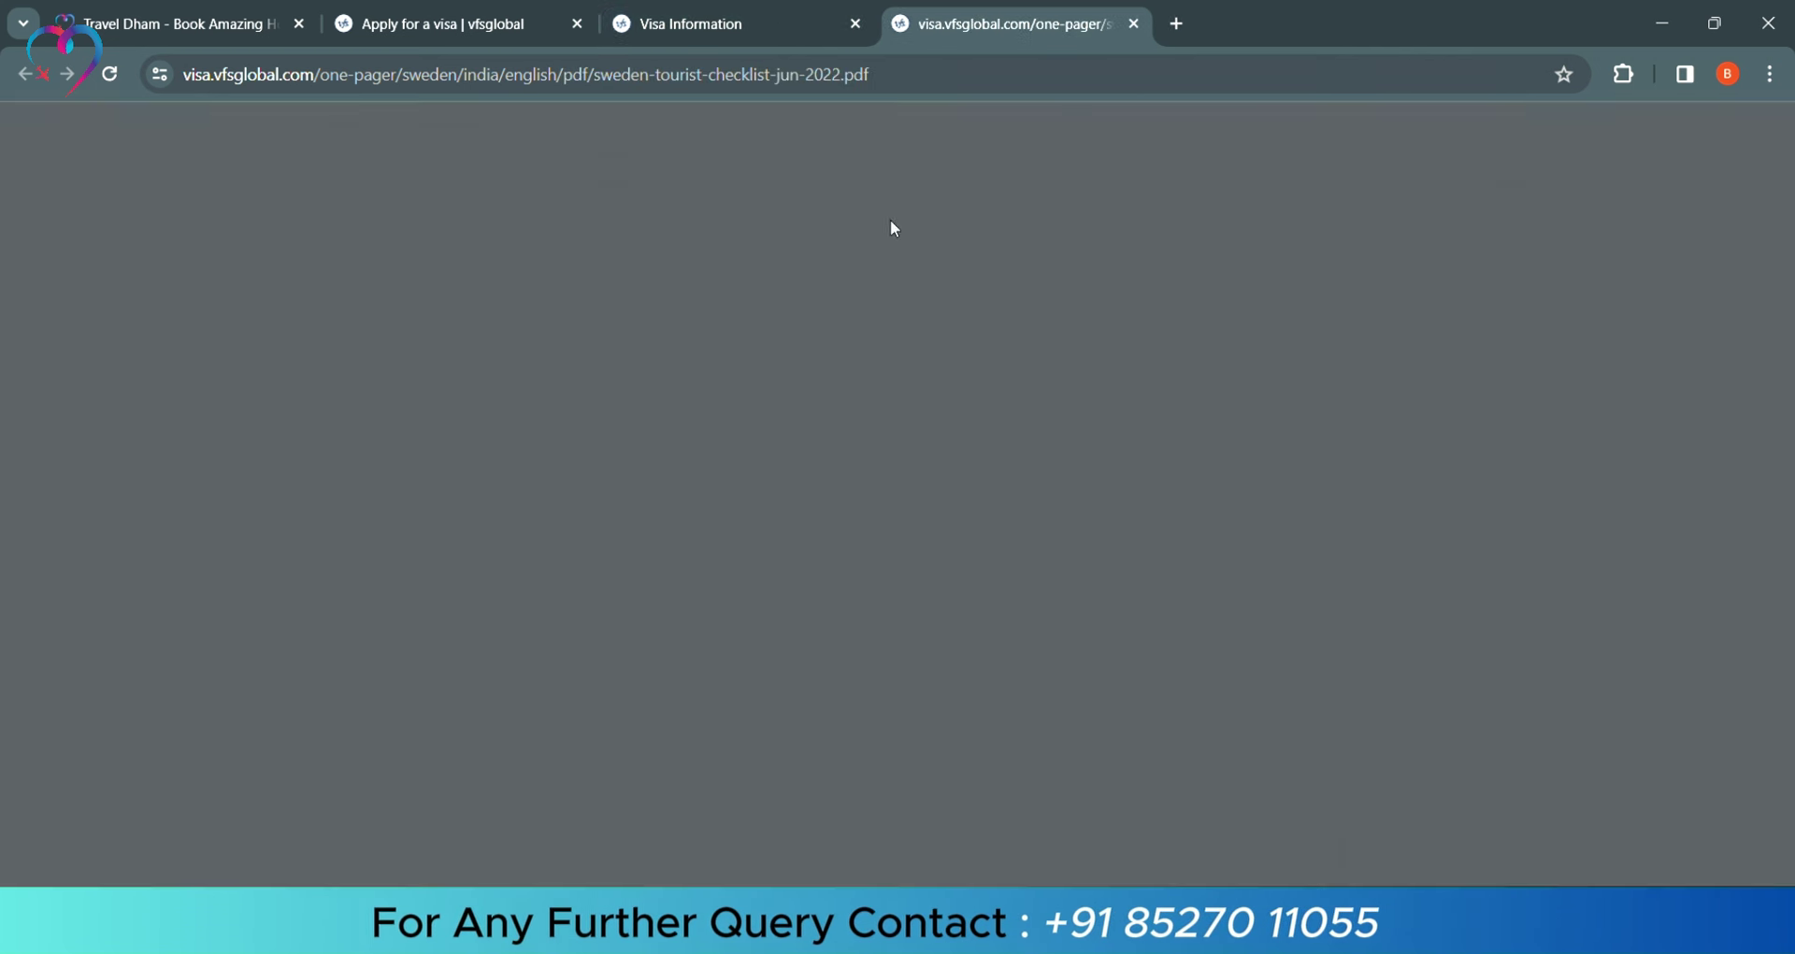
click(1134, 24)
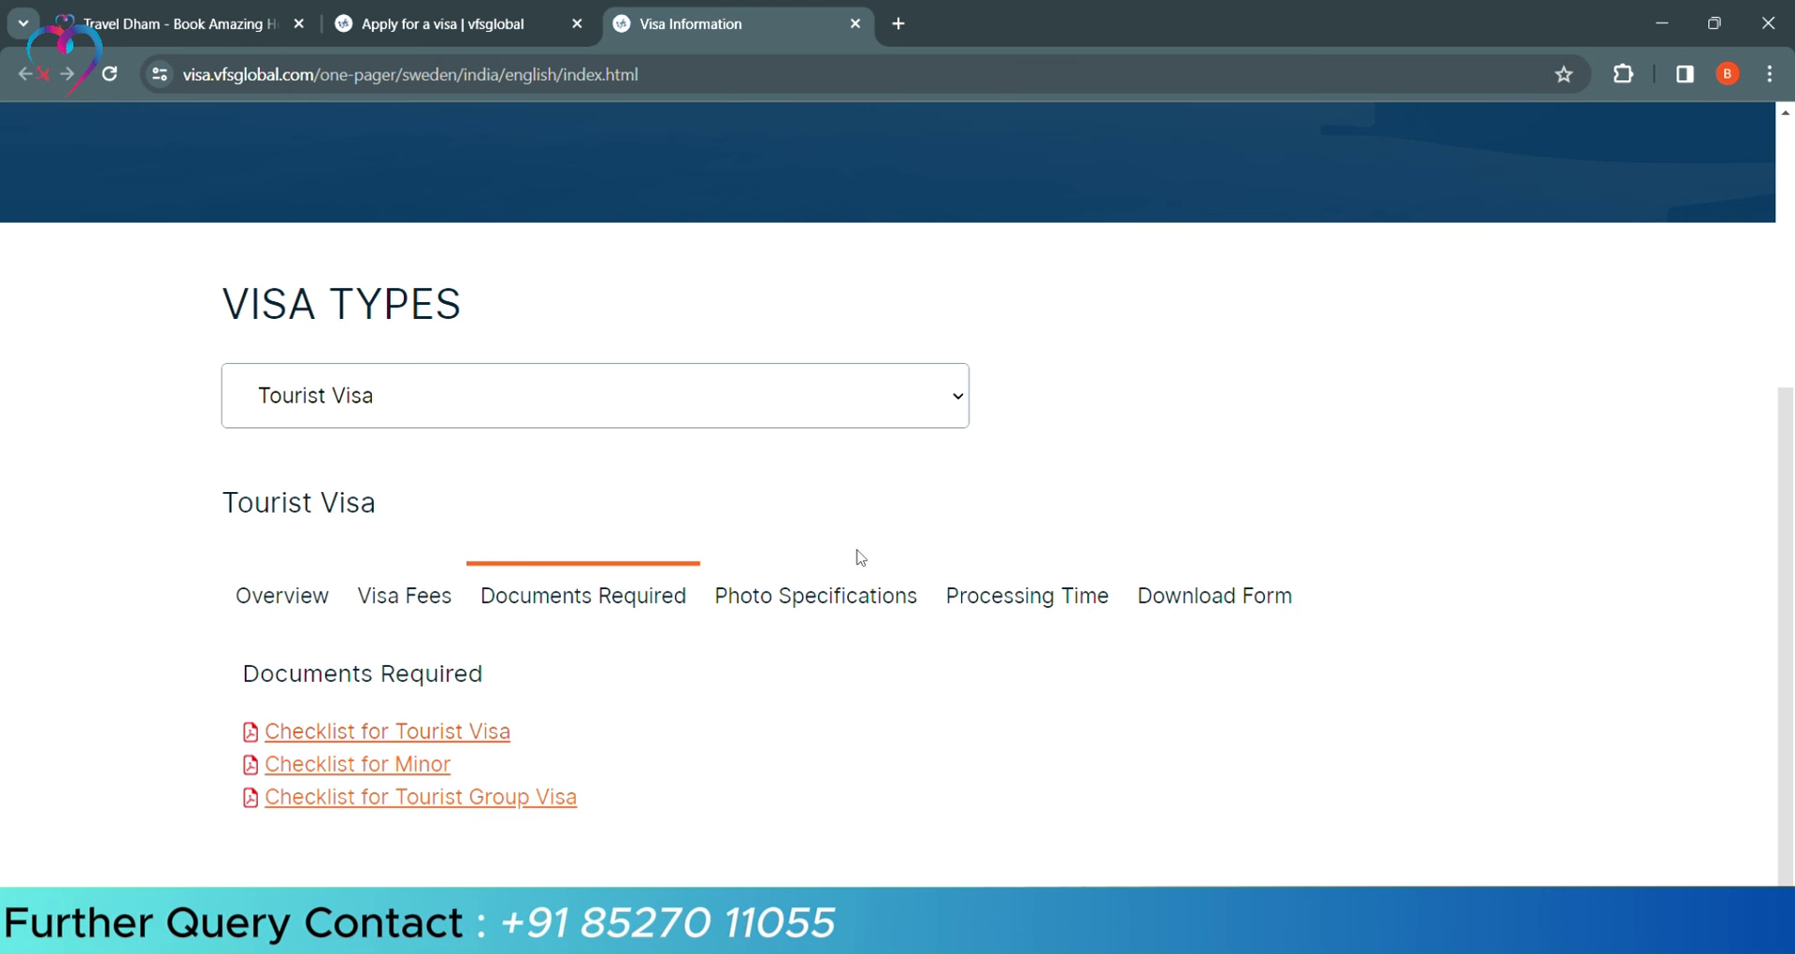
Review the photo specifications, processing time and downloadable forms sections
click(842, 590)
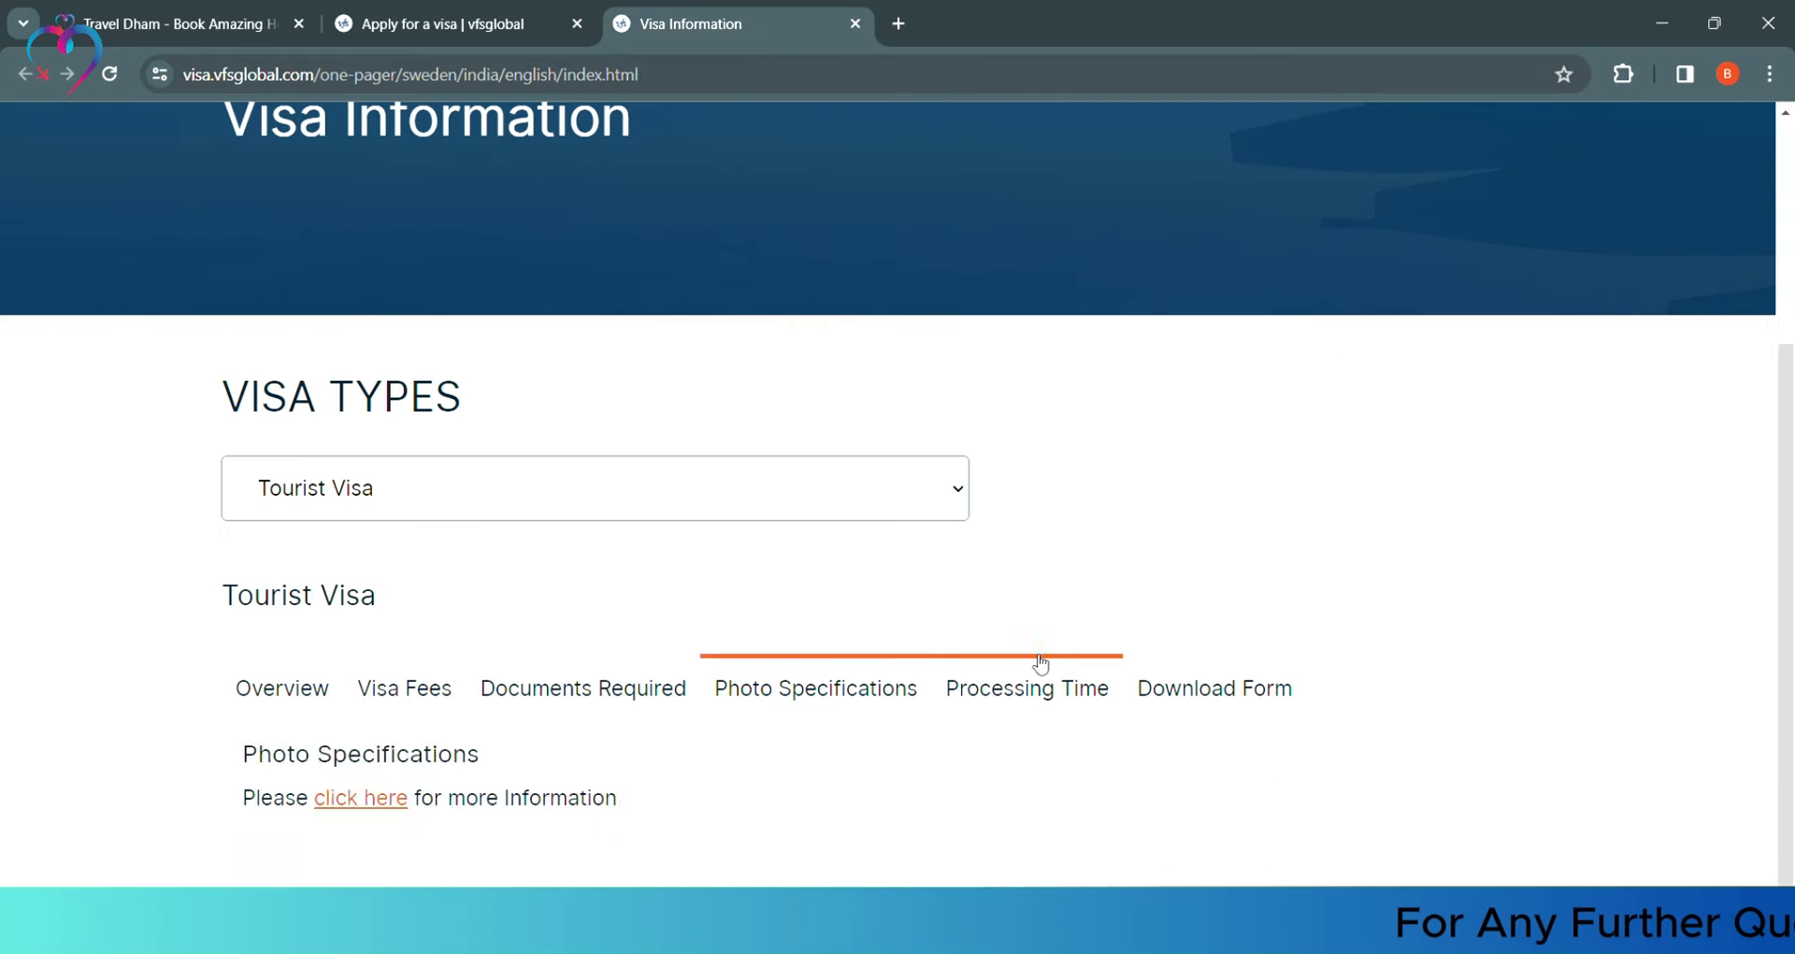
click(1028, 657)
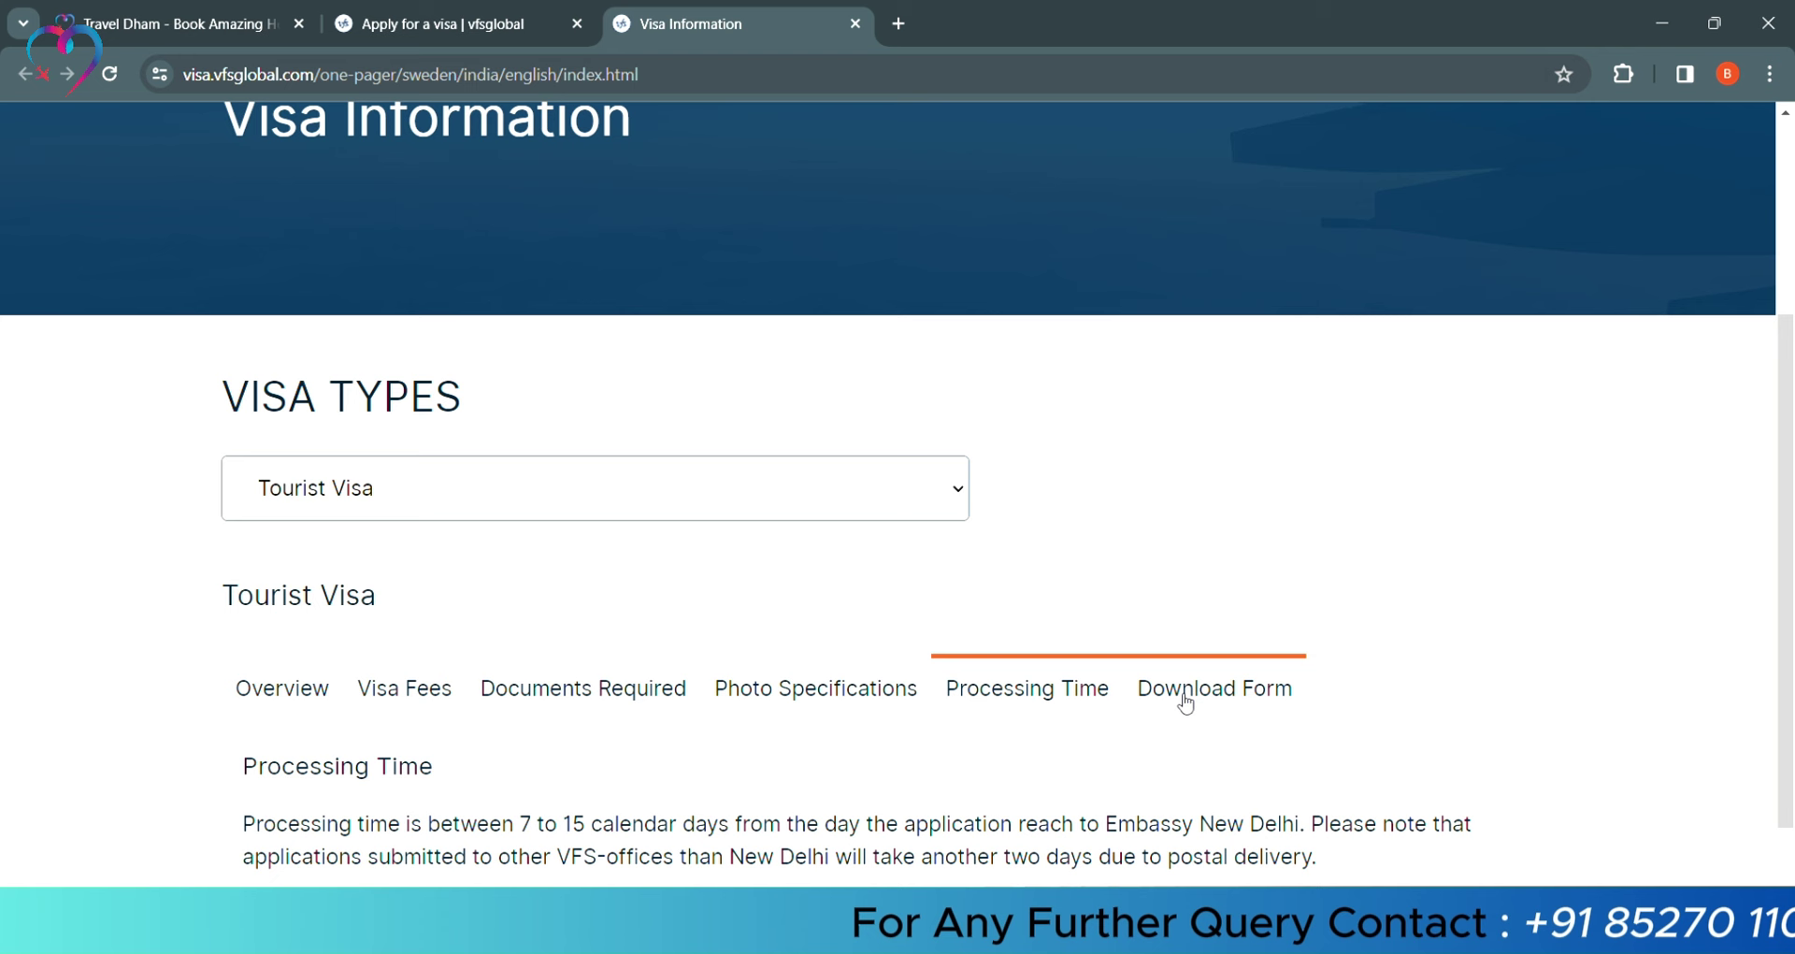
click(1216, 688)
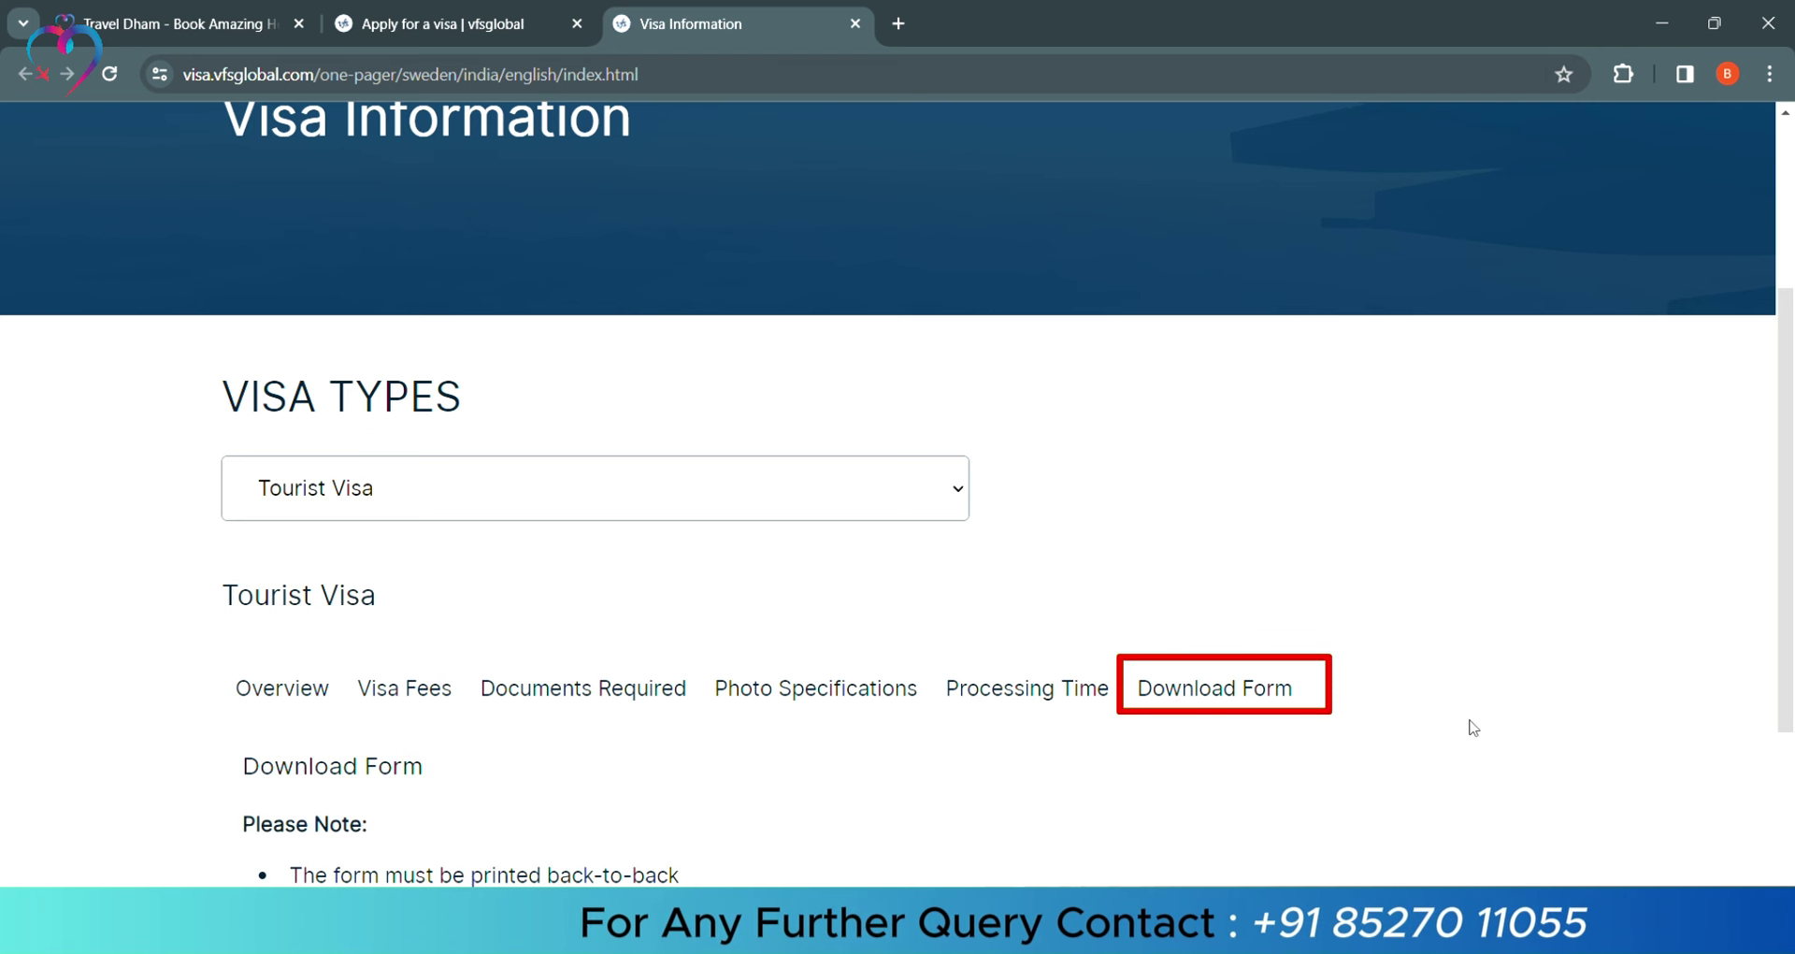
scroll(1466, 725, down, 4)
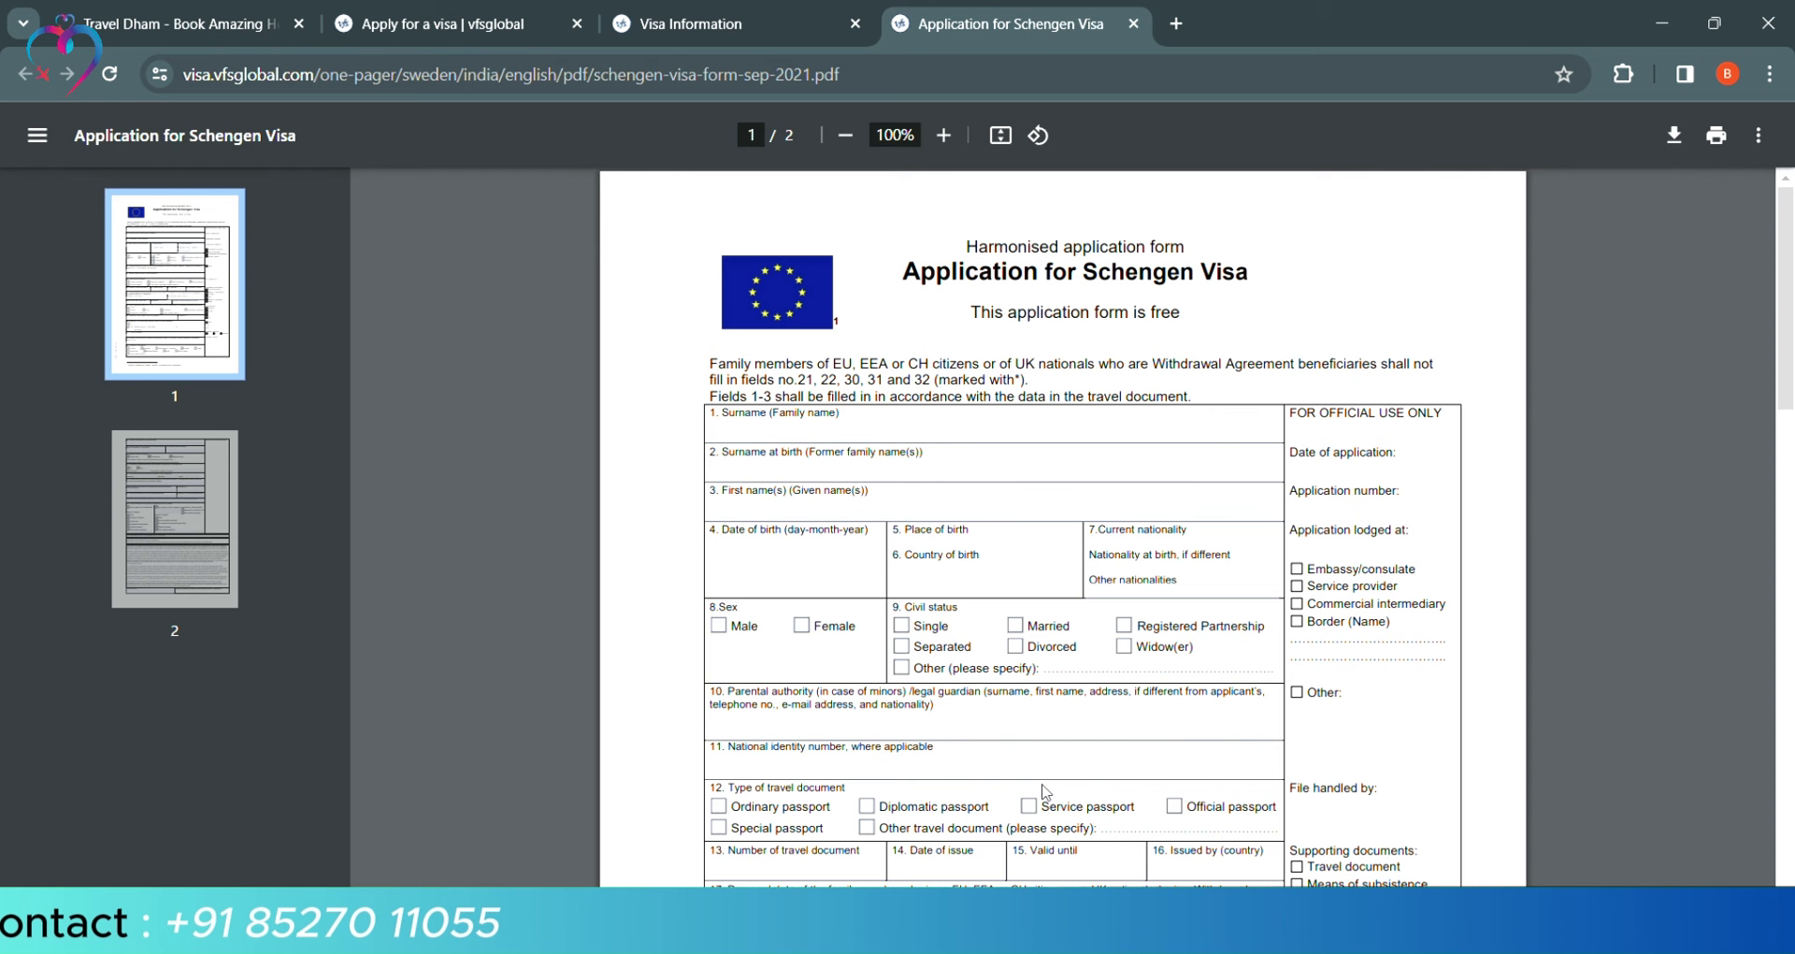
Browse the Sample Application Form, Data Protection Notice and Consent Form for Minors PDFs
click(737, 20)
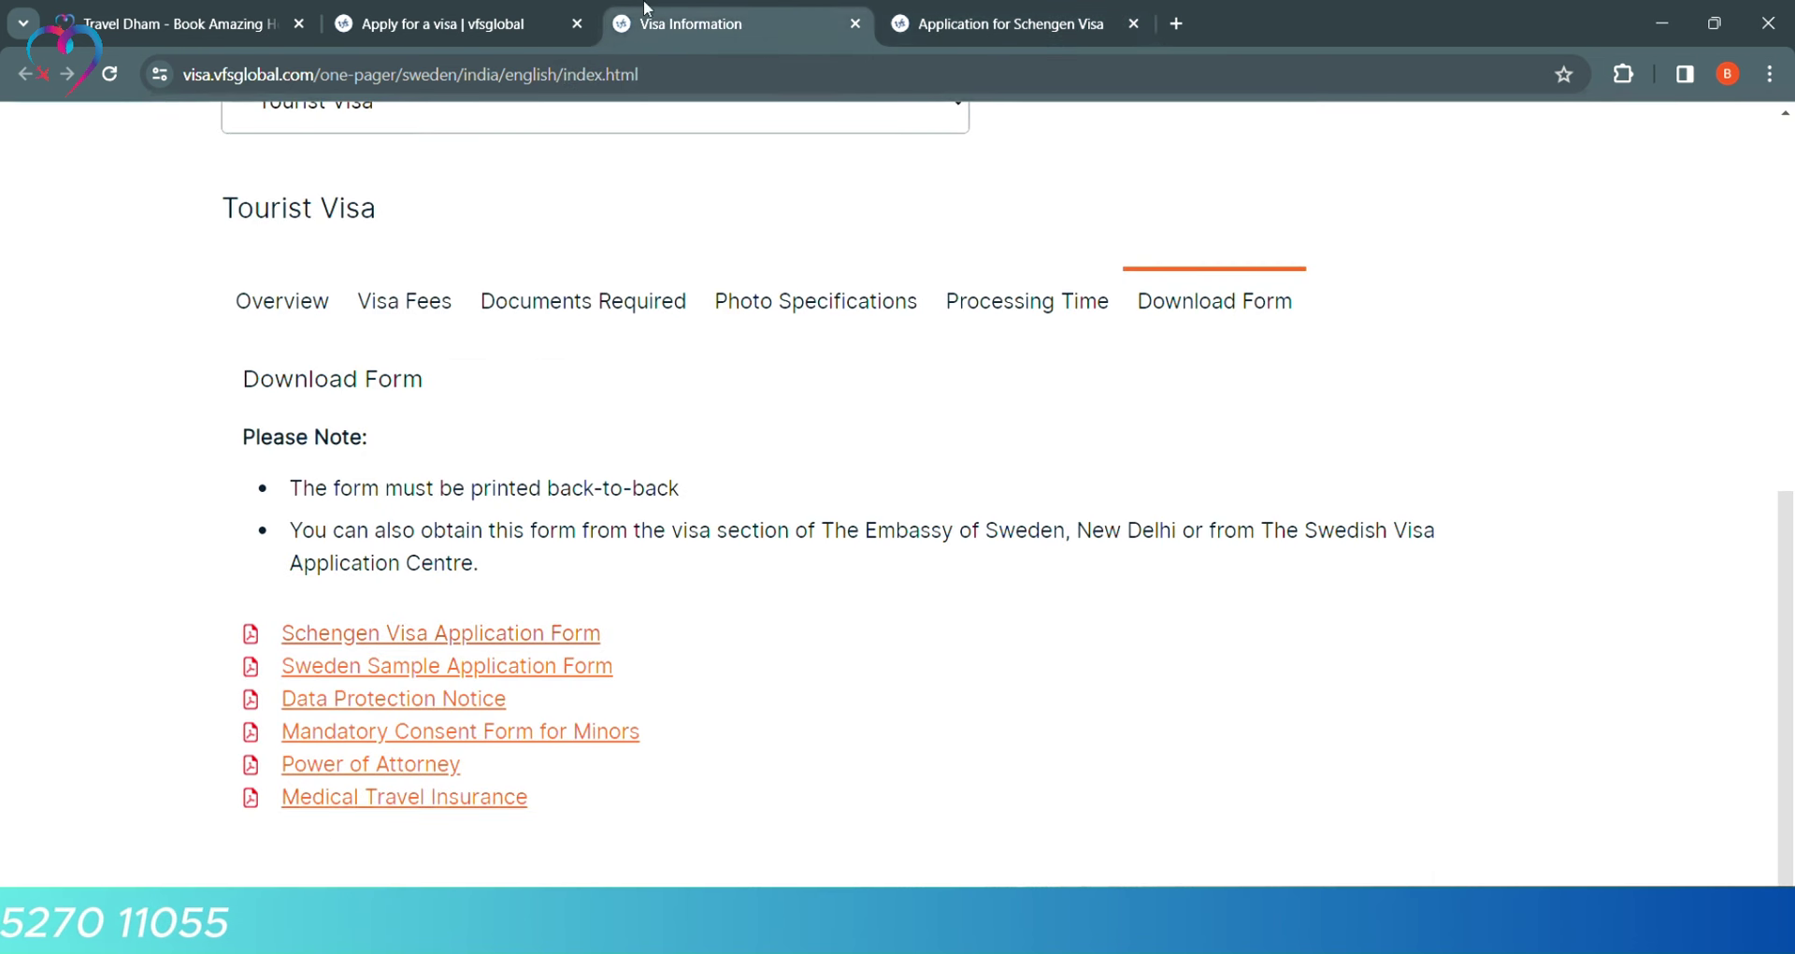
click(561, 667)
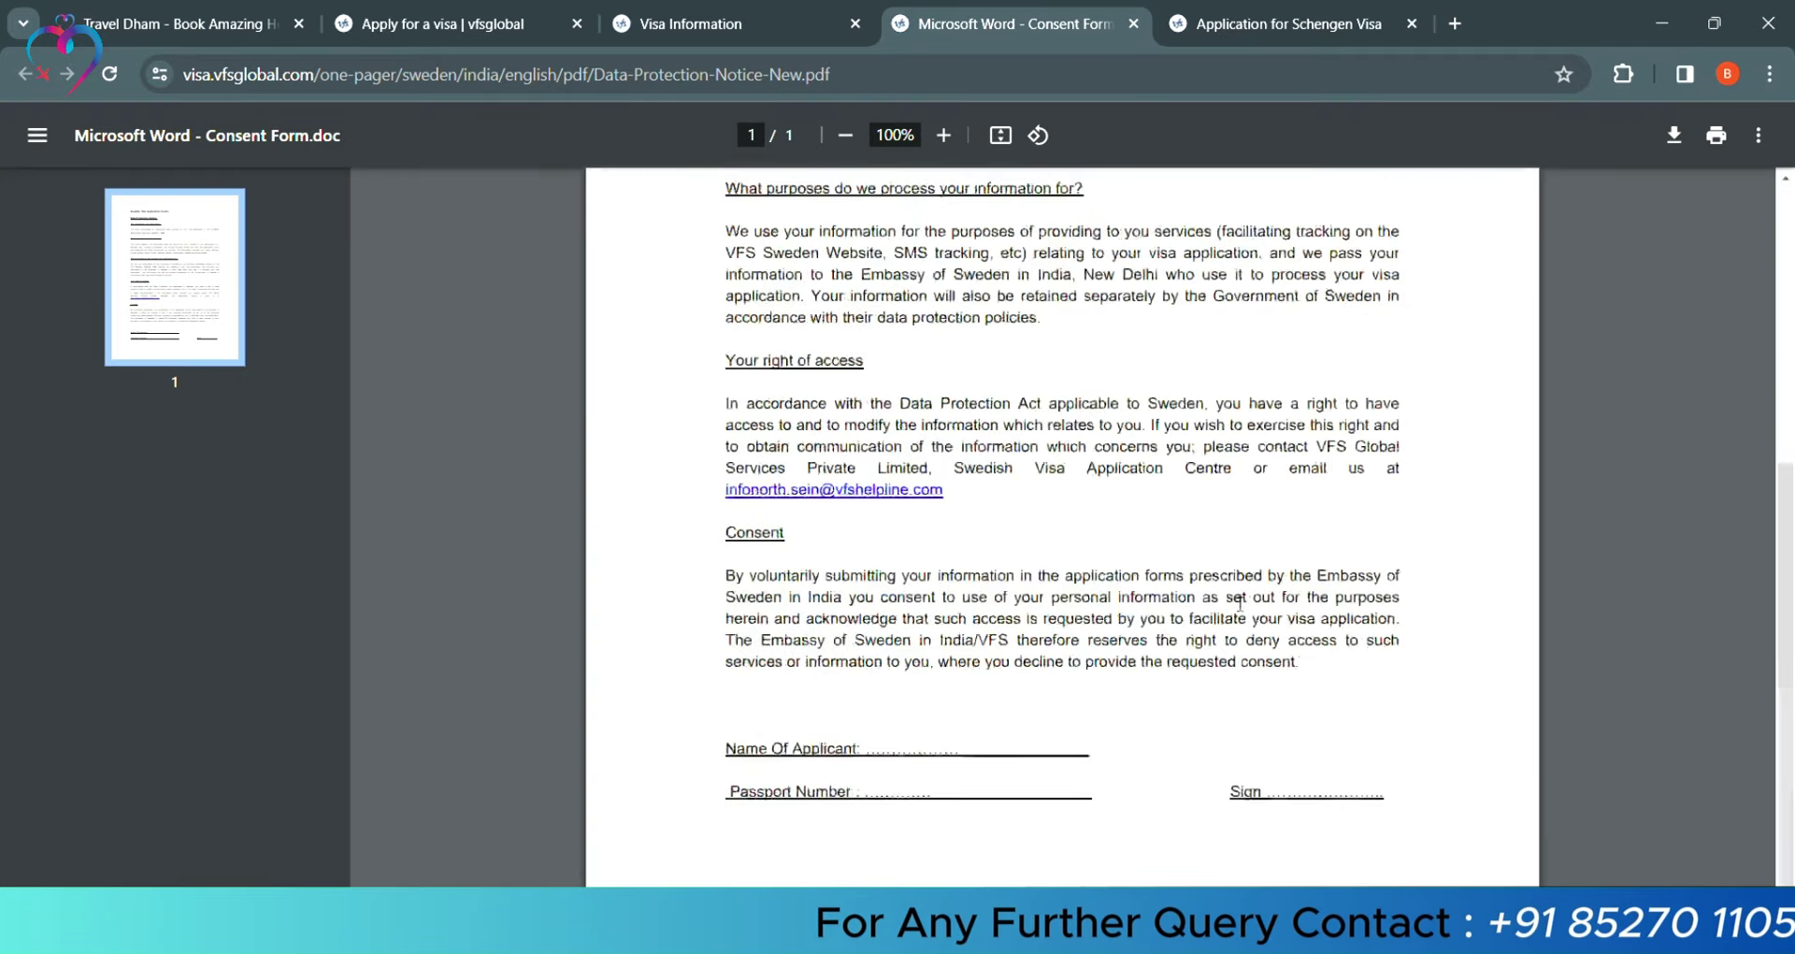
click(1135, 25)
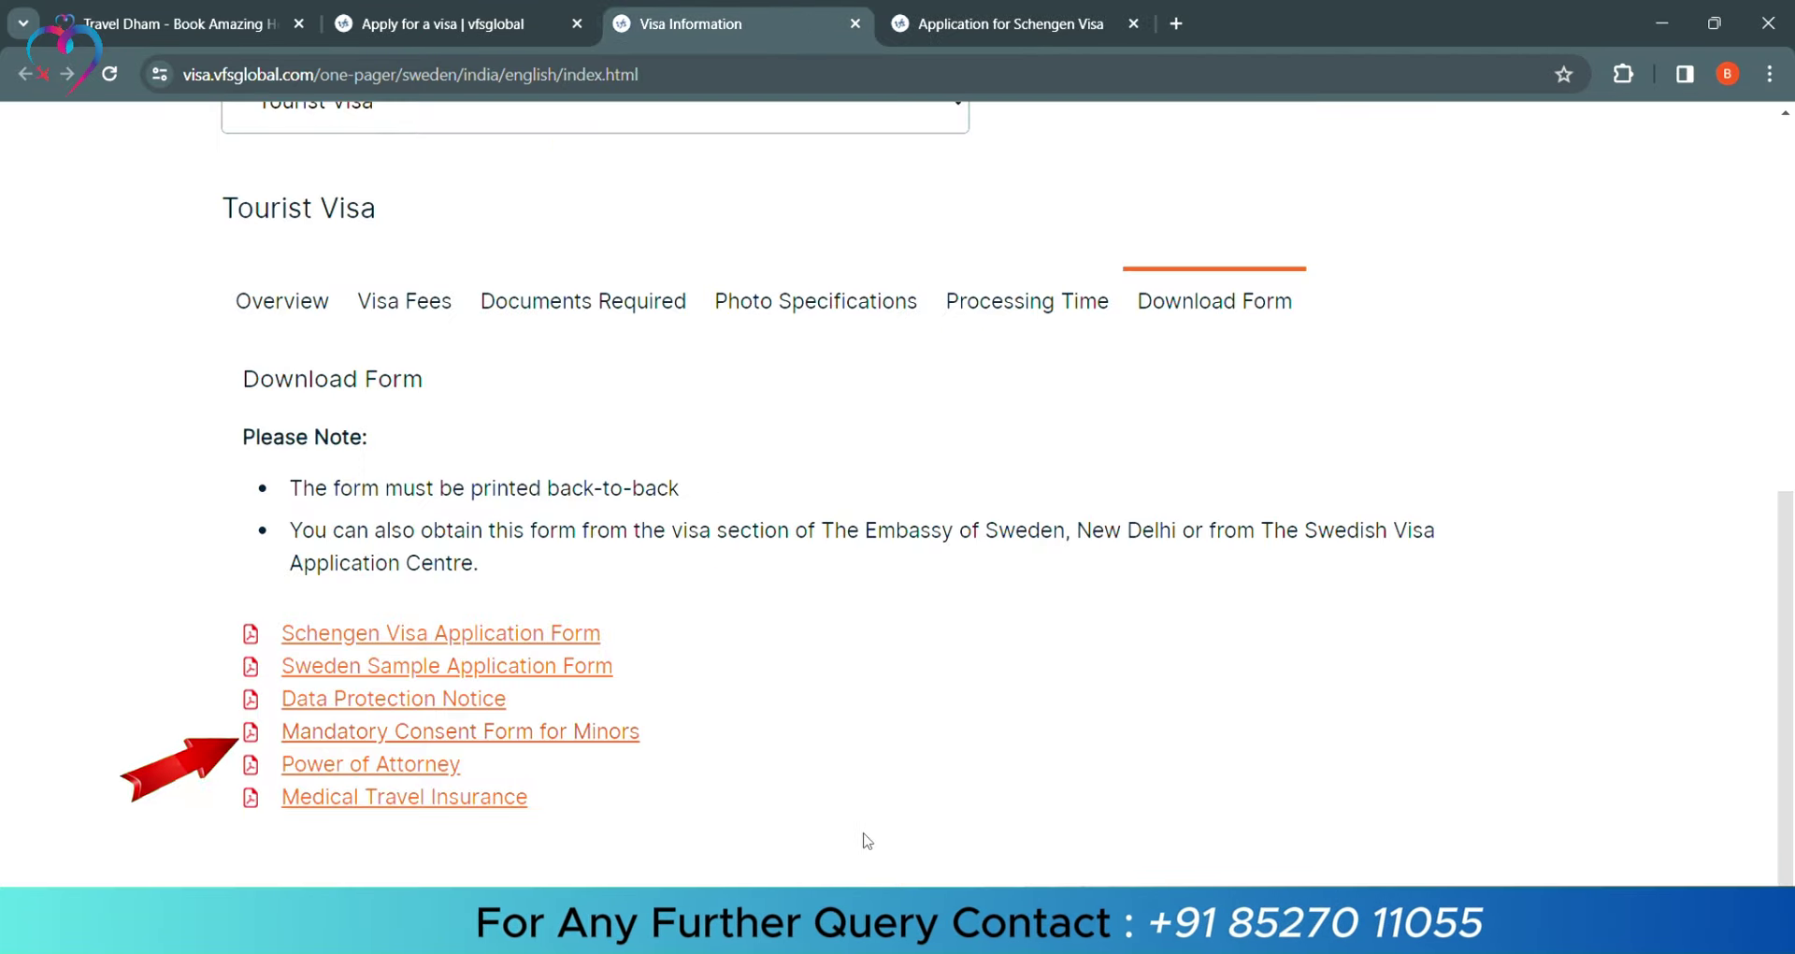
click(606, 731)
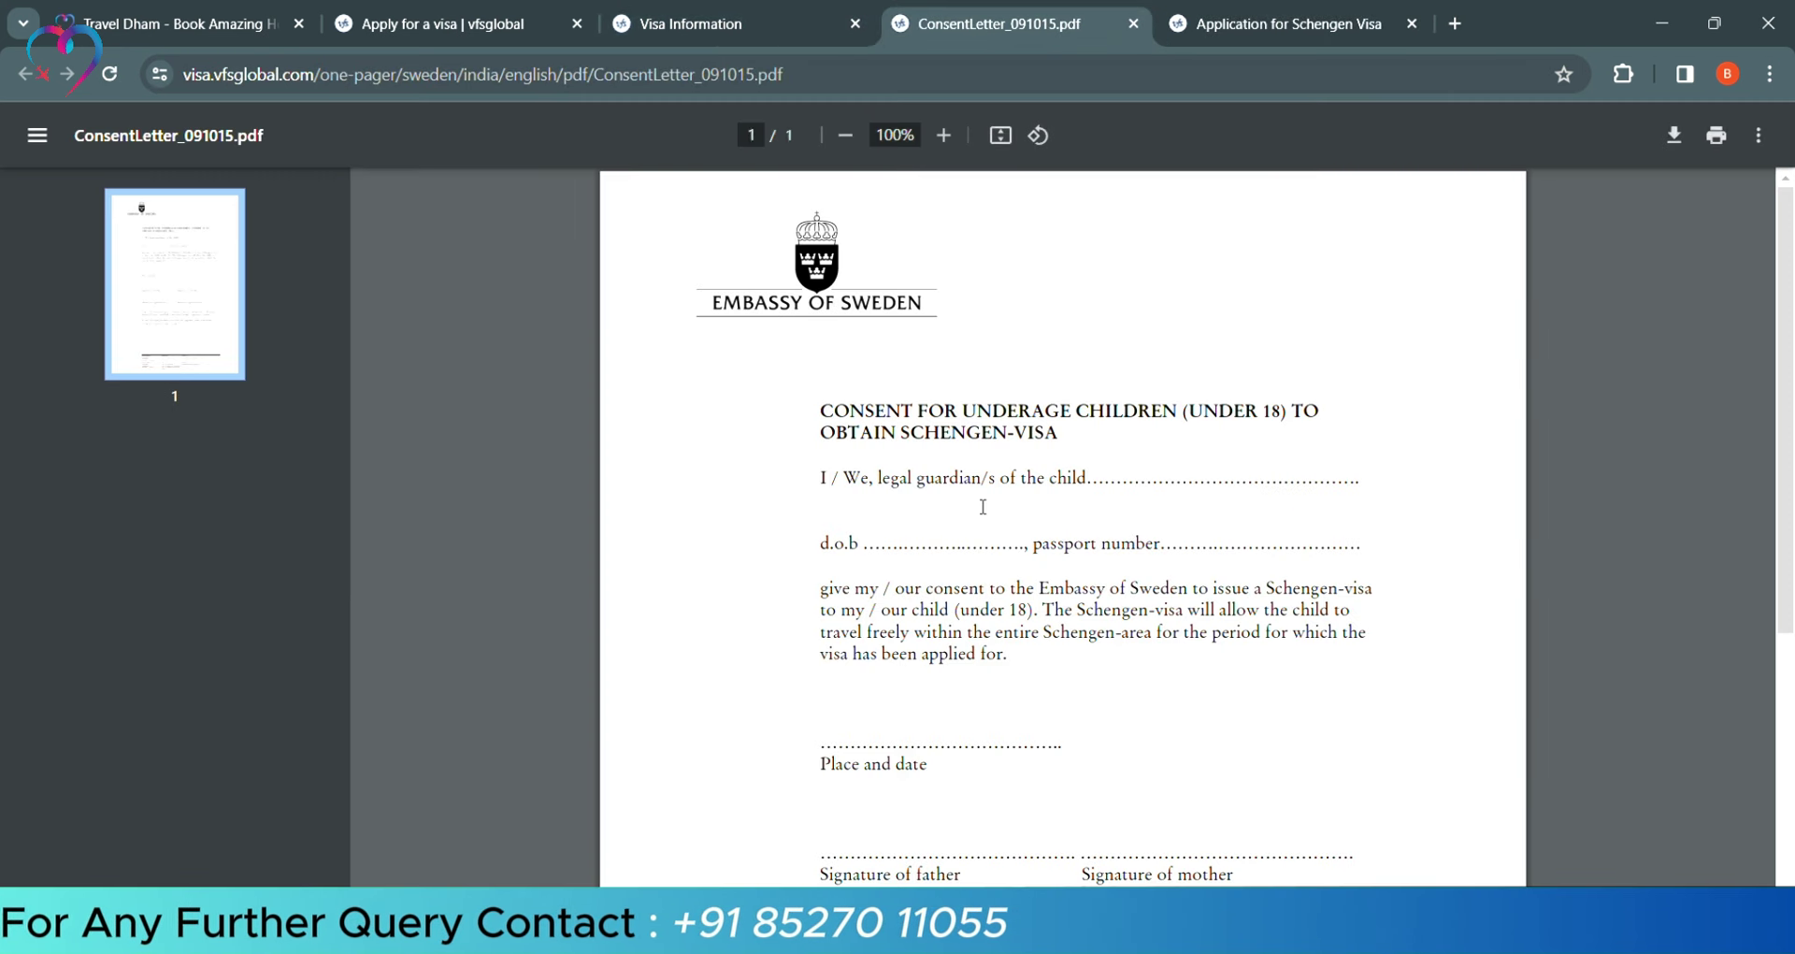
scroll(1026, 586, down, 5)
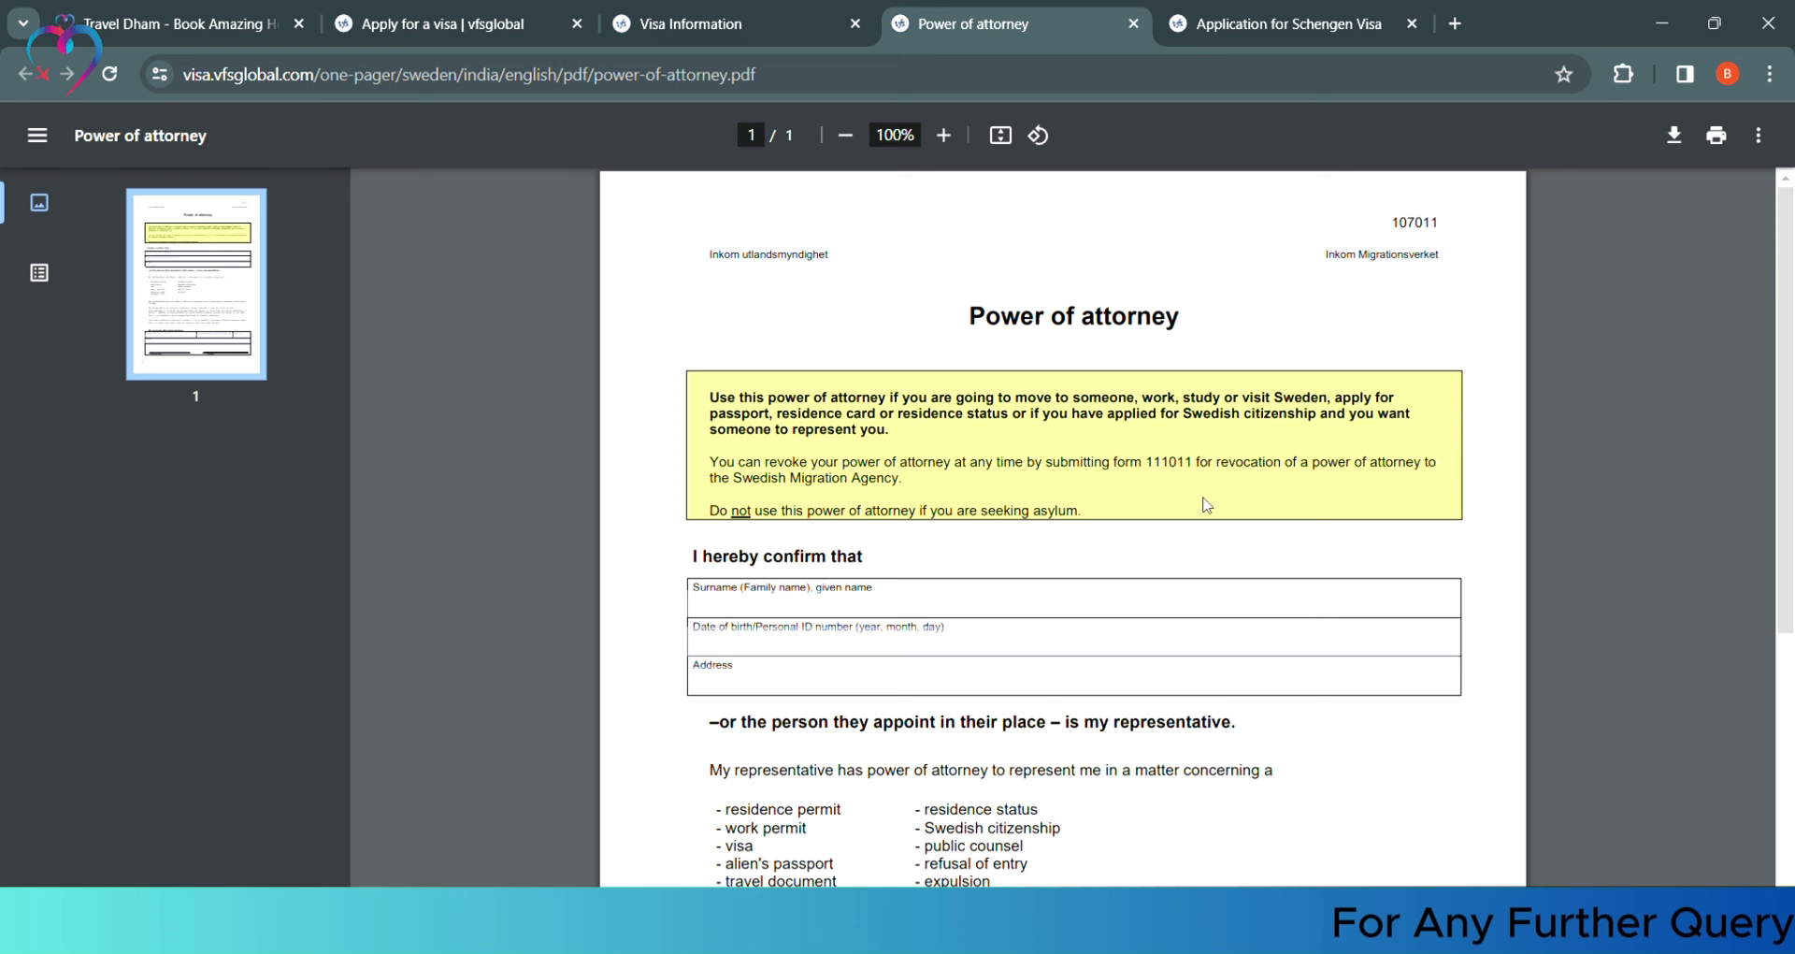
Close the Power of Attorney PDF, read through the Medical Travel Insurance form, then close it
click(1133, 23)
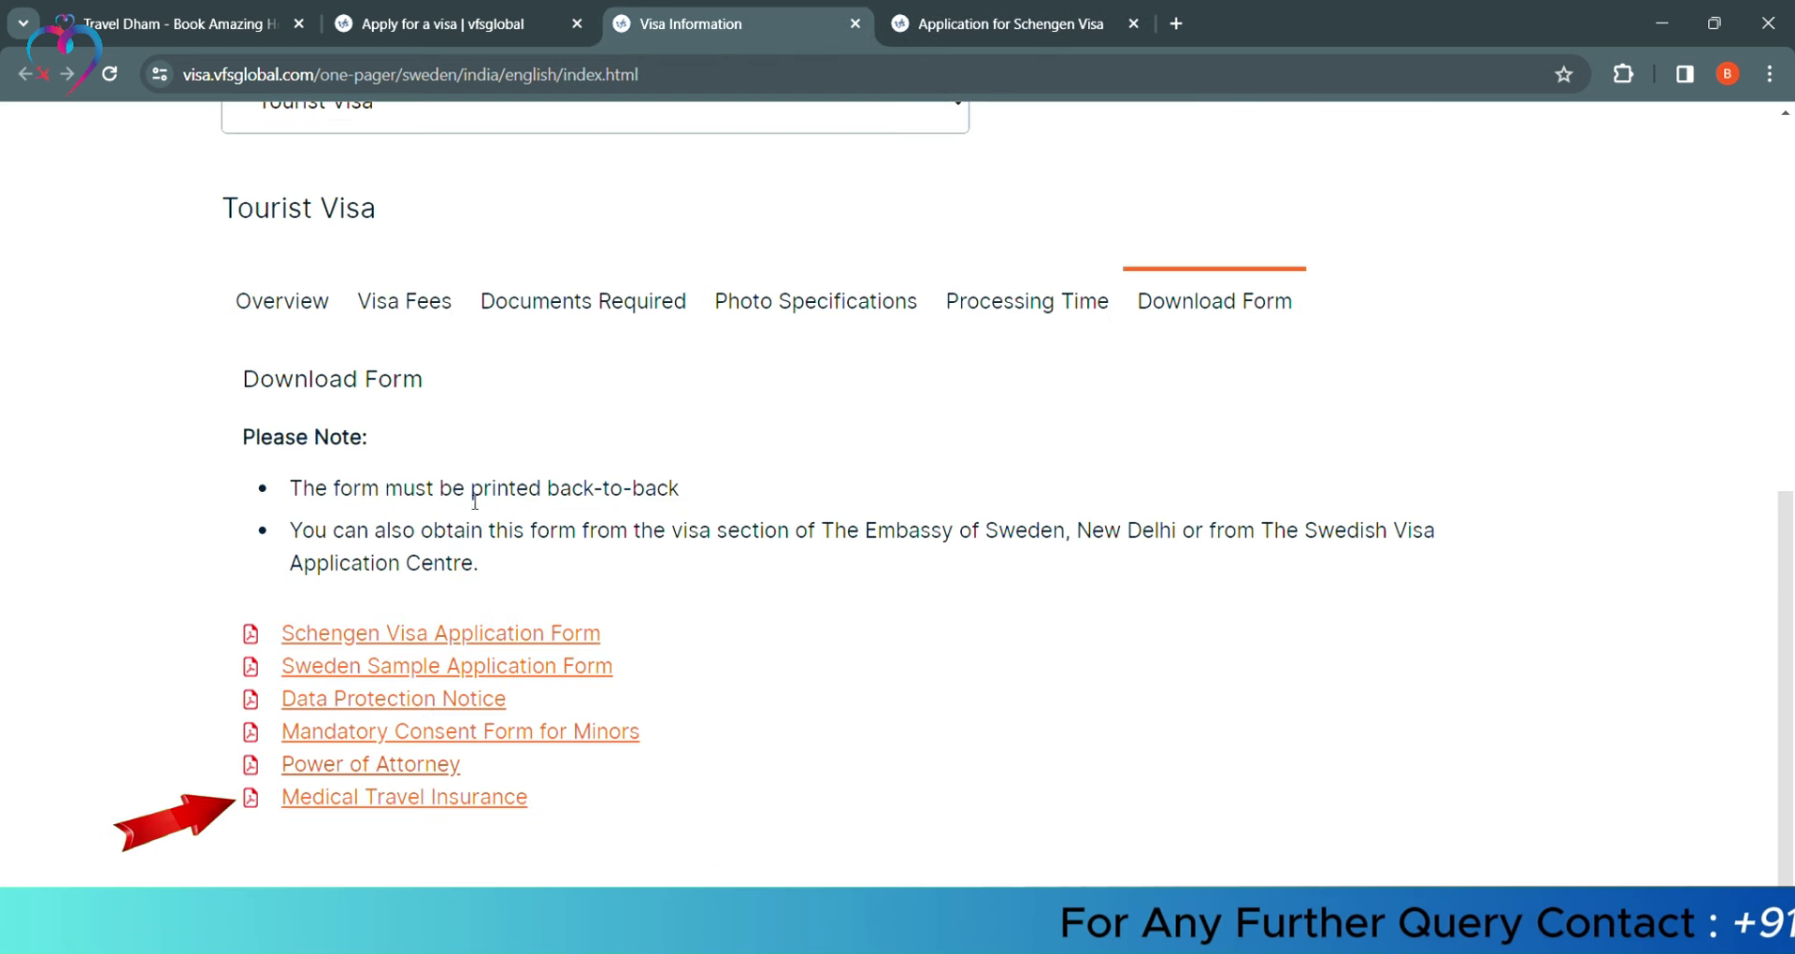
click(281, 790)
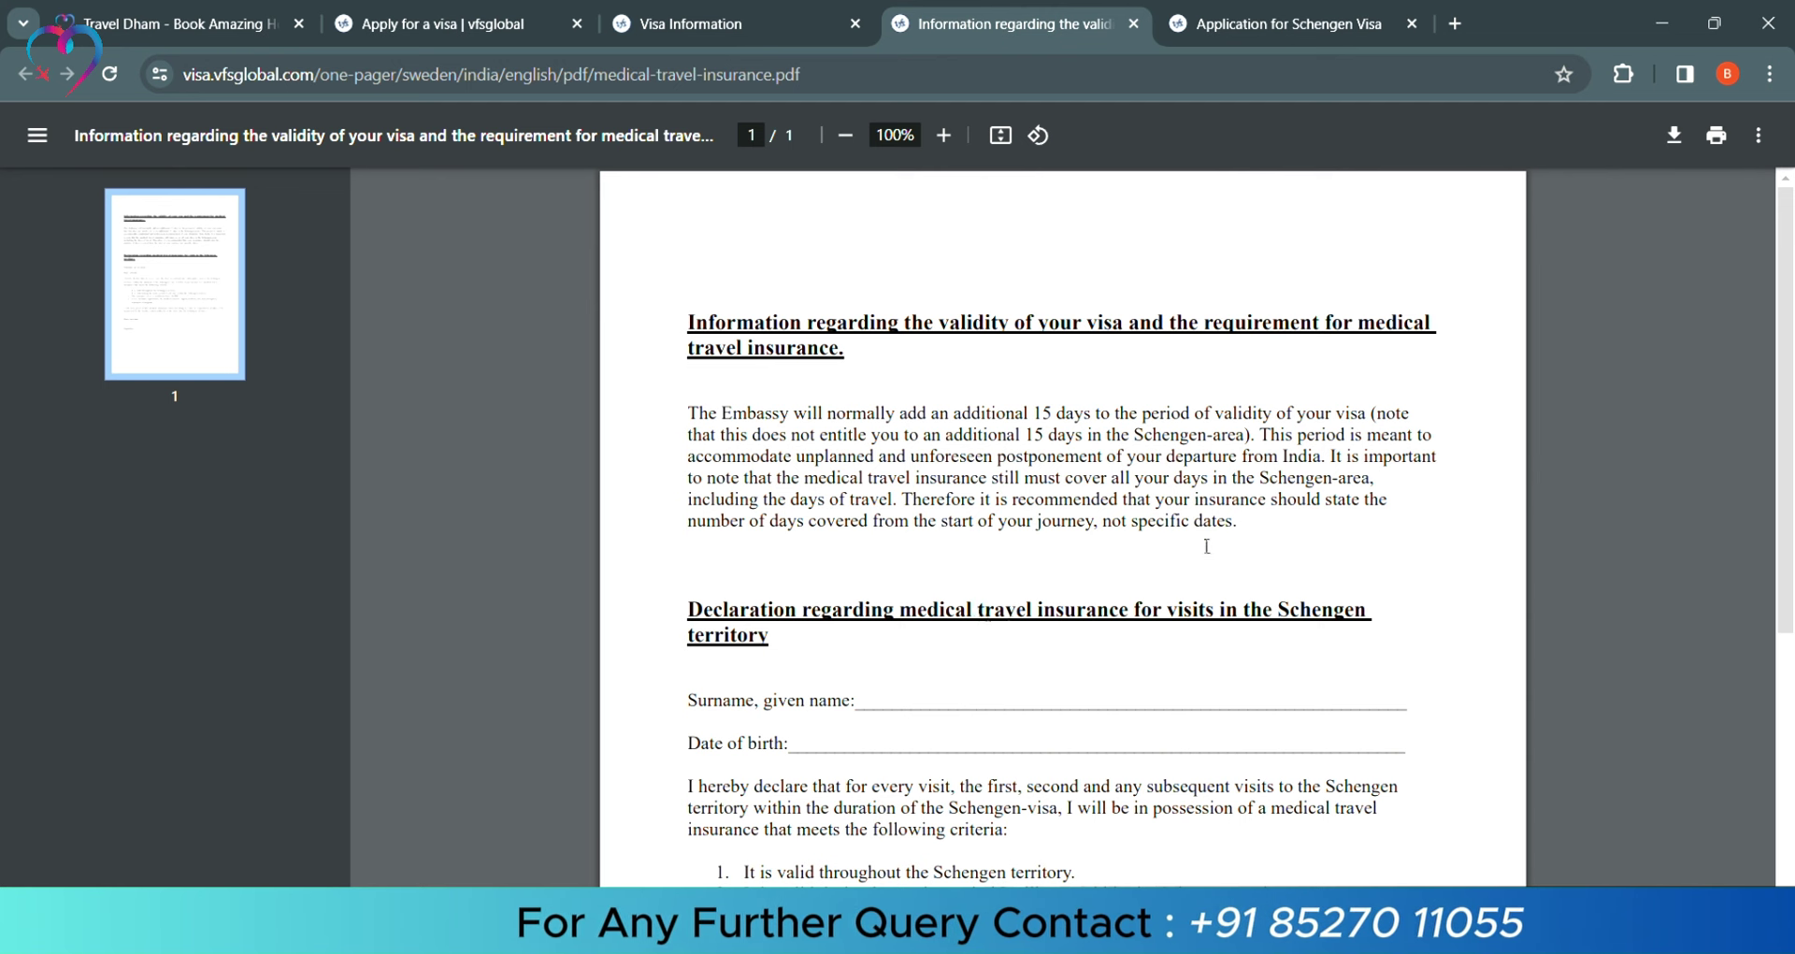
scroll(1229, 524, down, 4)
scroll(1225, 533, down, 2)
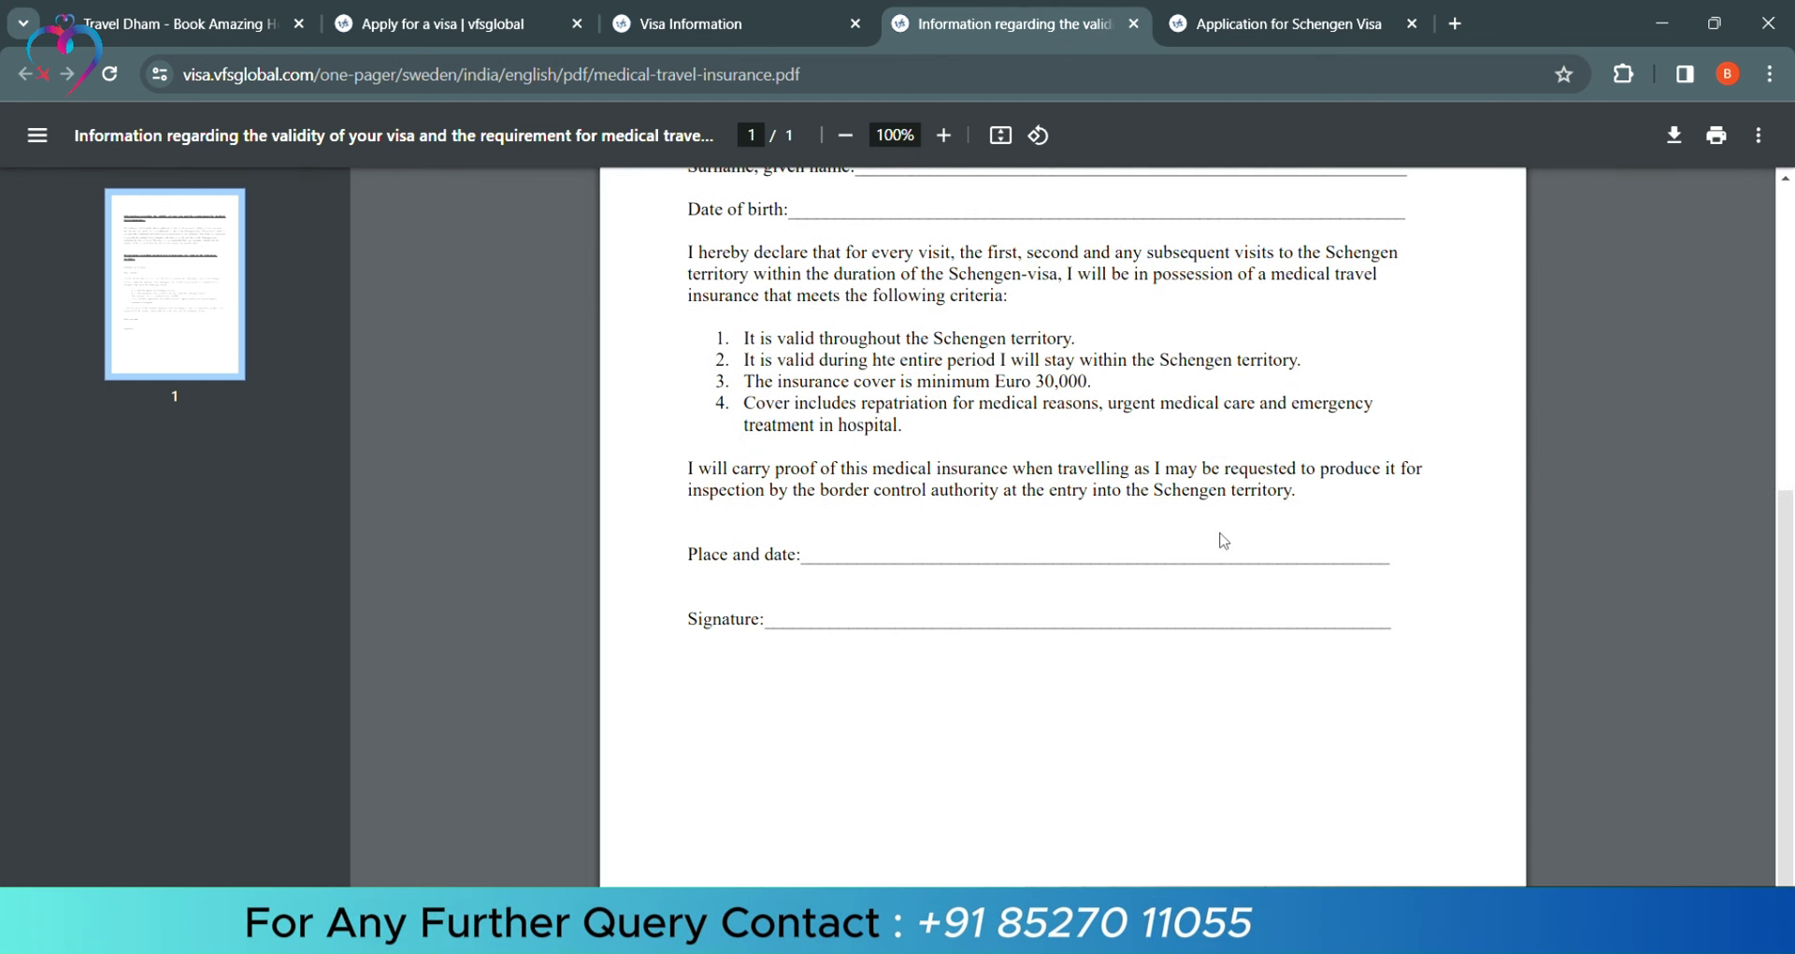
scroll(1222, 541, up, 6)
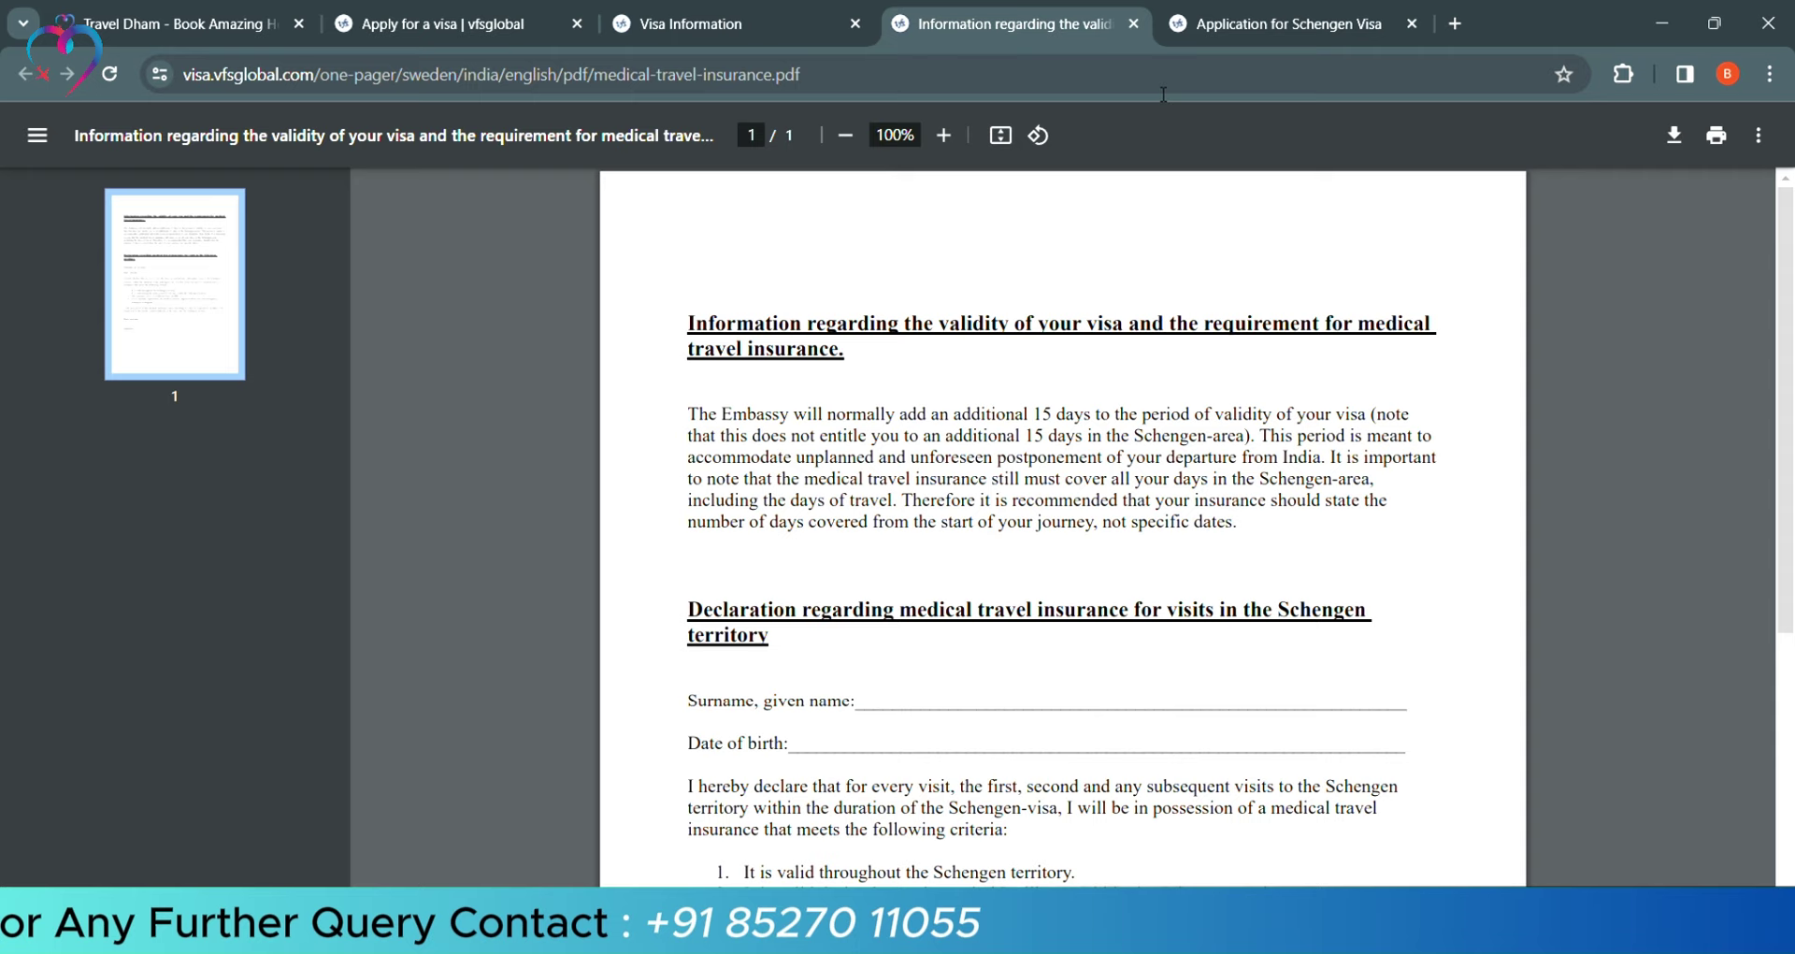
click(1135, 24)
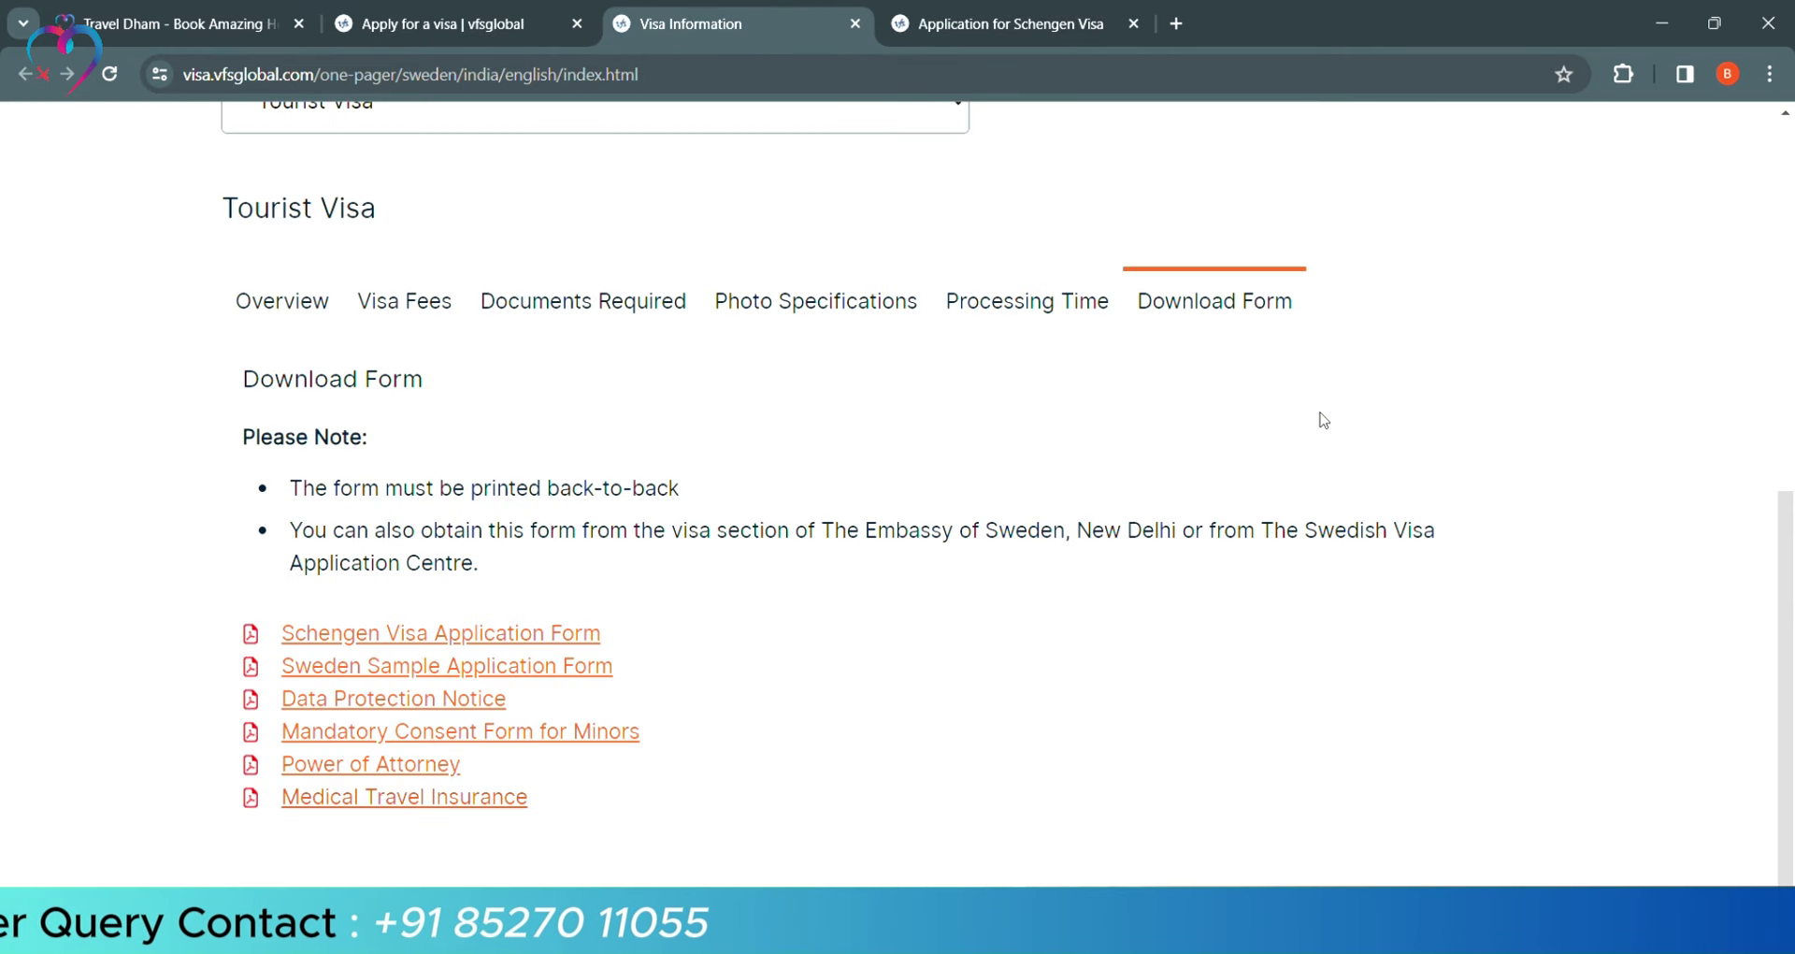
Zoom the Schengen form to 125%, correct nationality to INDIAN, and tick Single civil status
click(1030, 27)
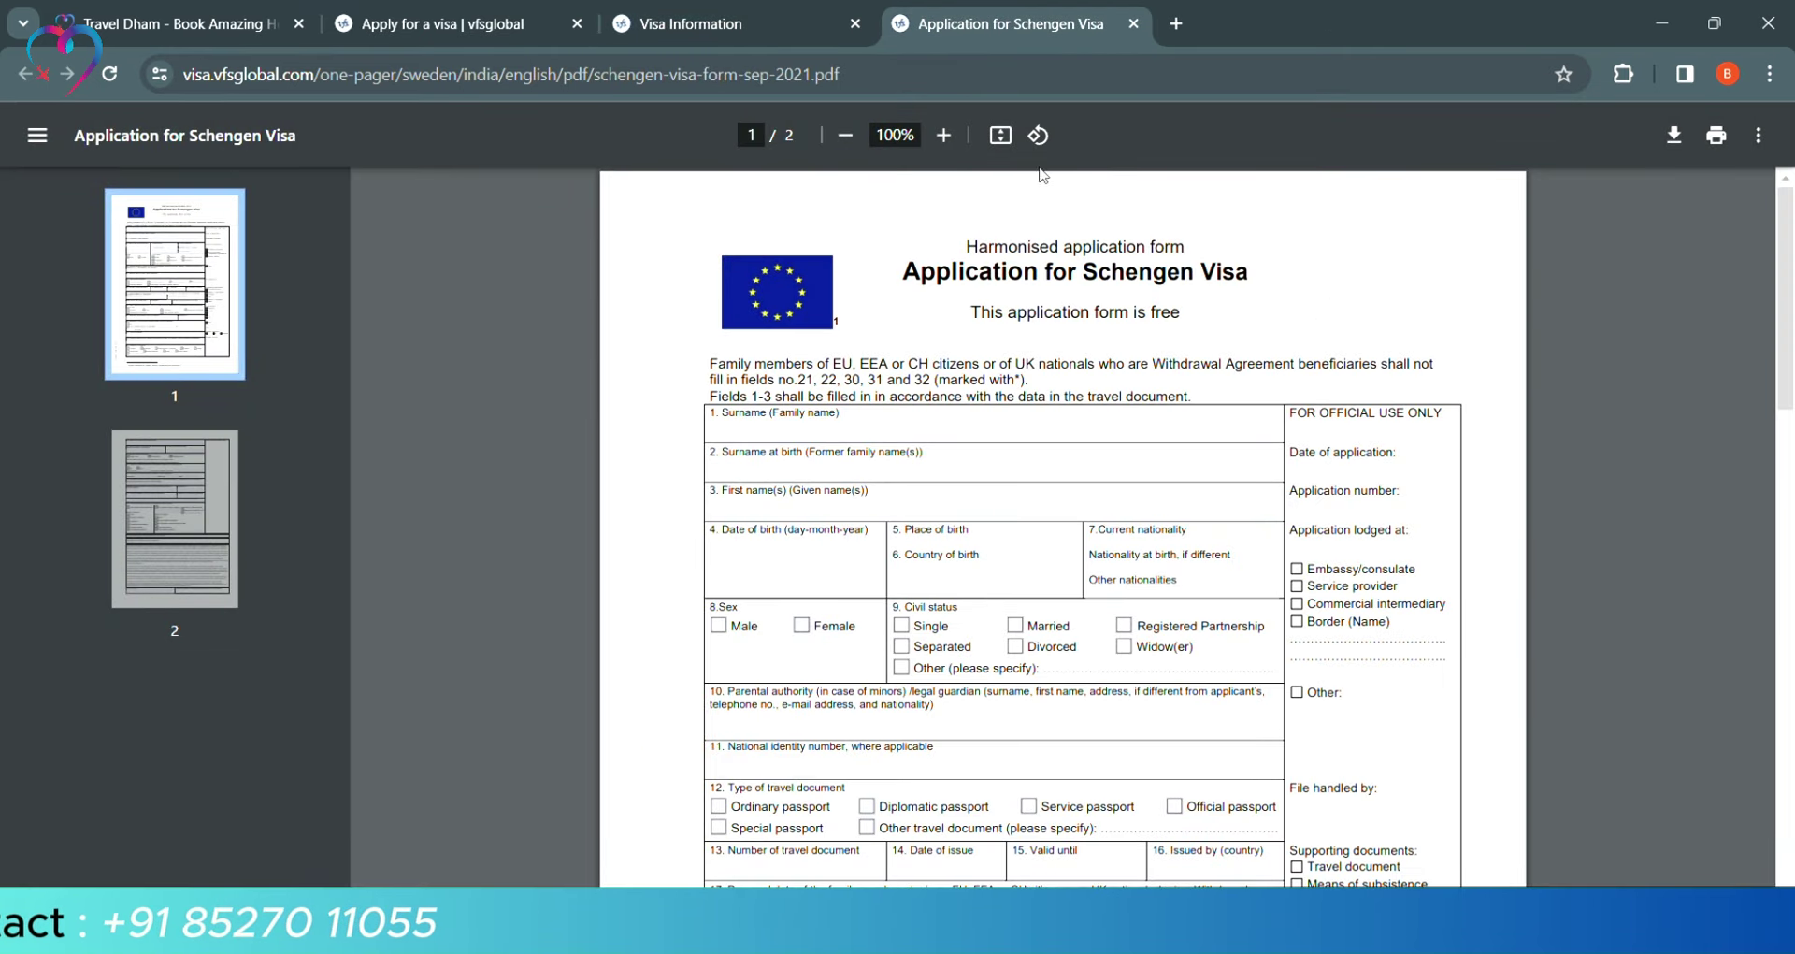
key(ctrl+plus)
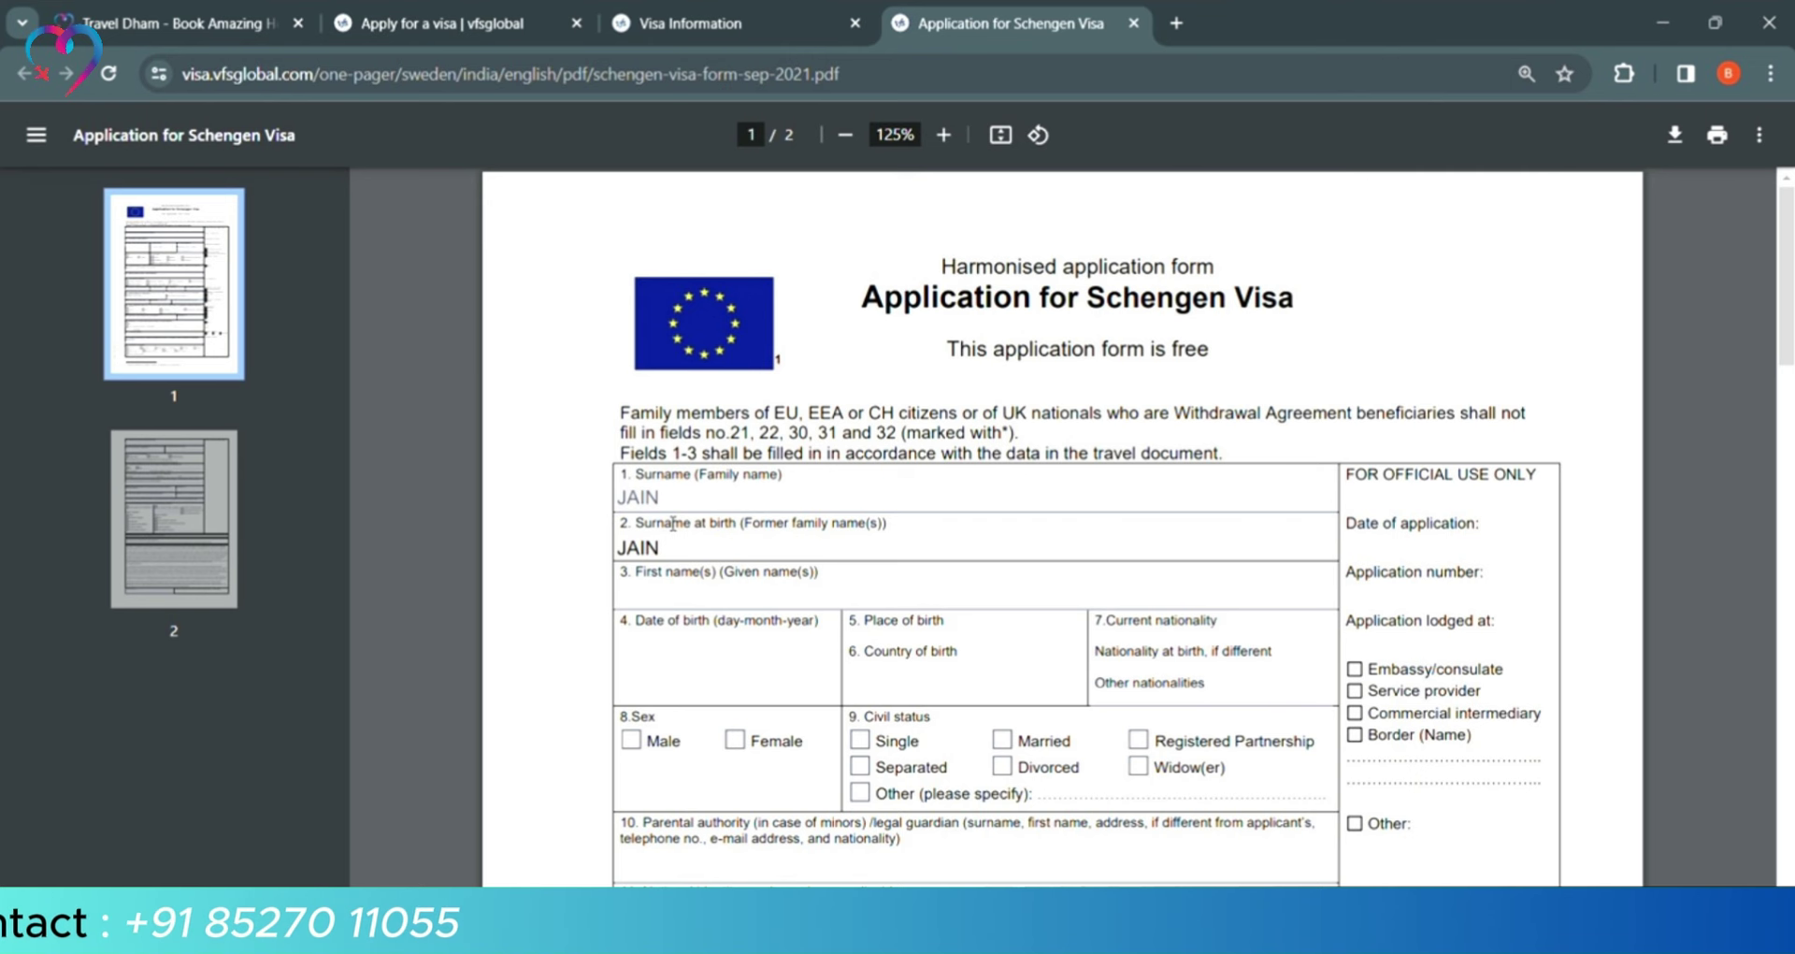
key(BackSpace)
key(BackSpace)
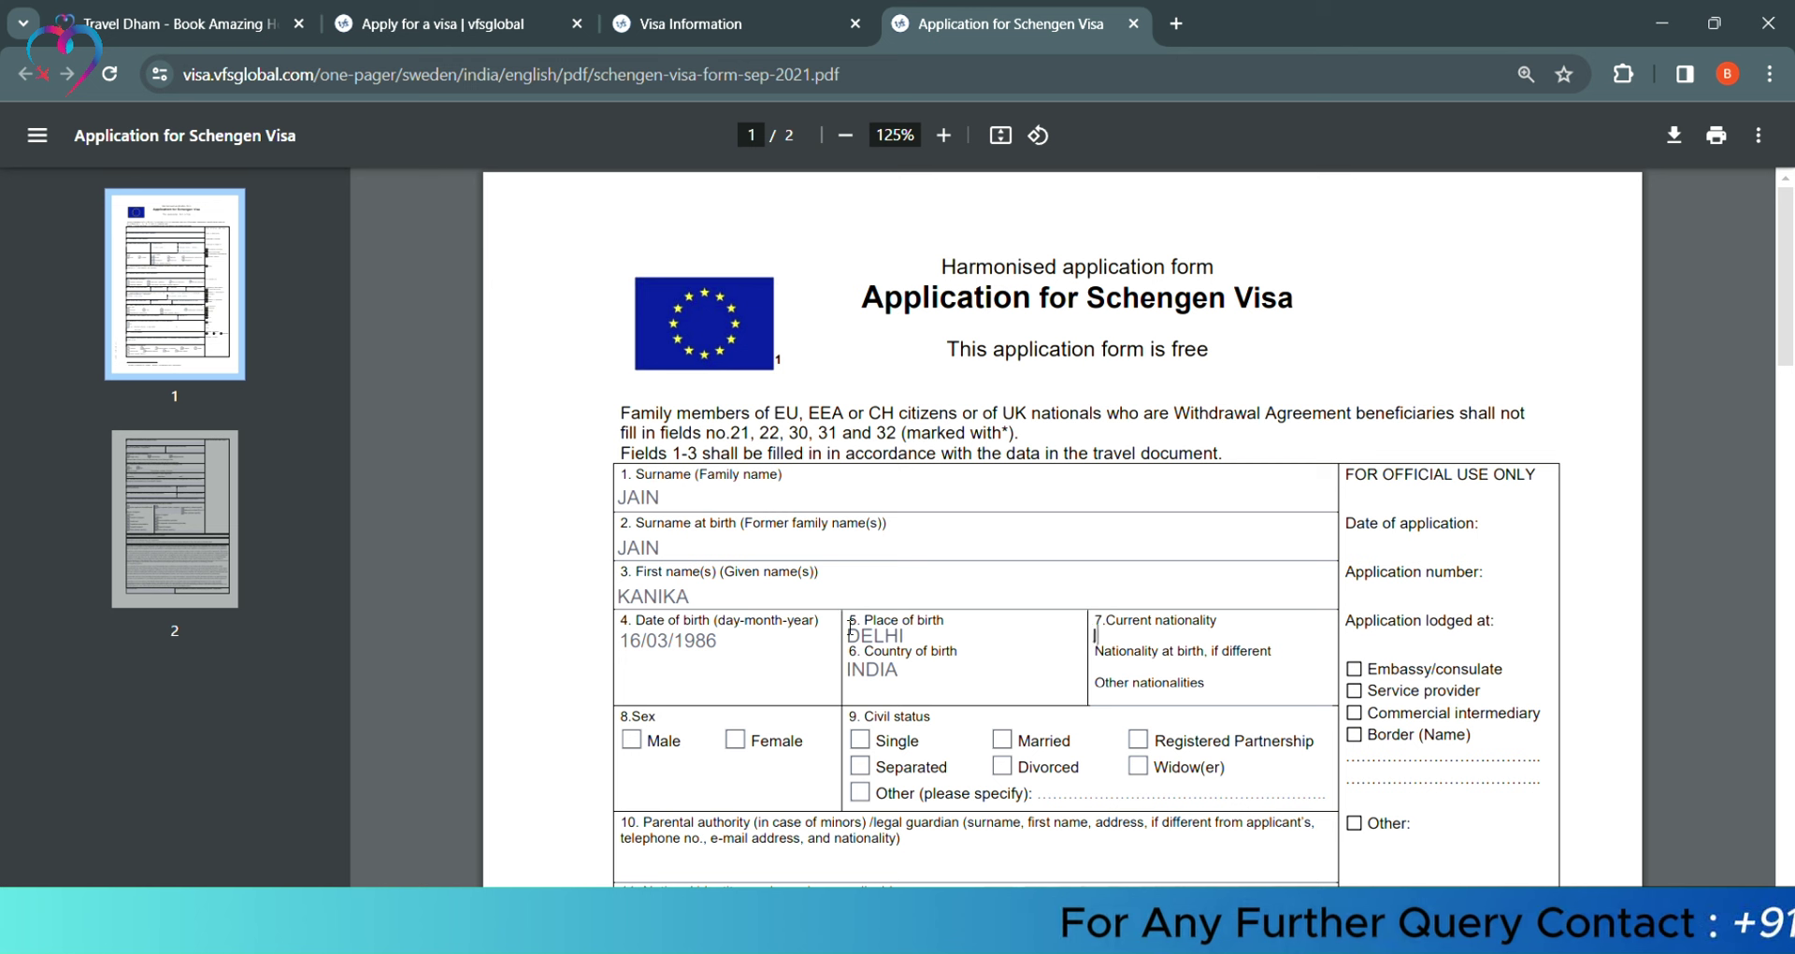
text(IAN)
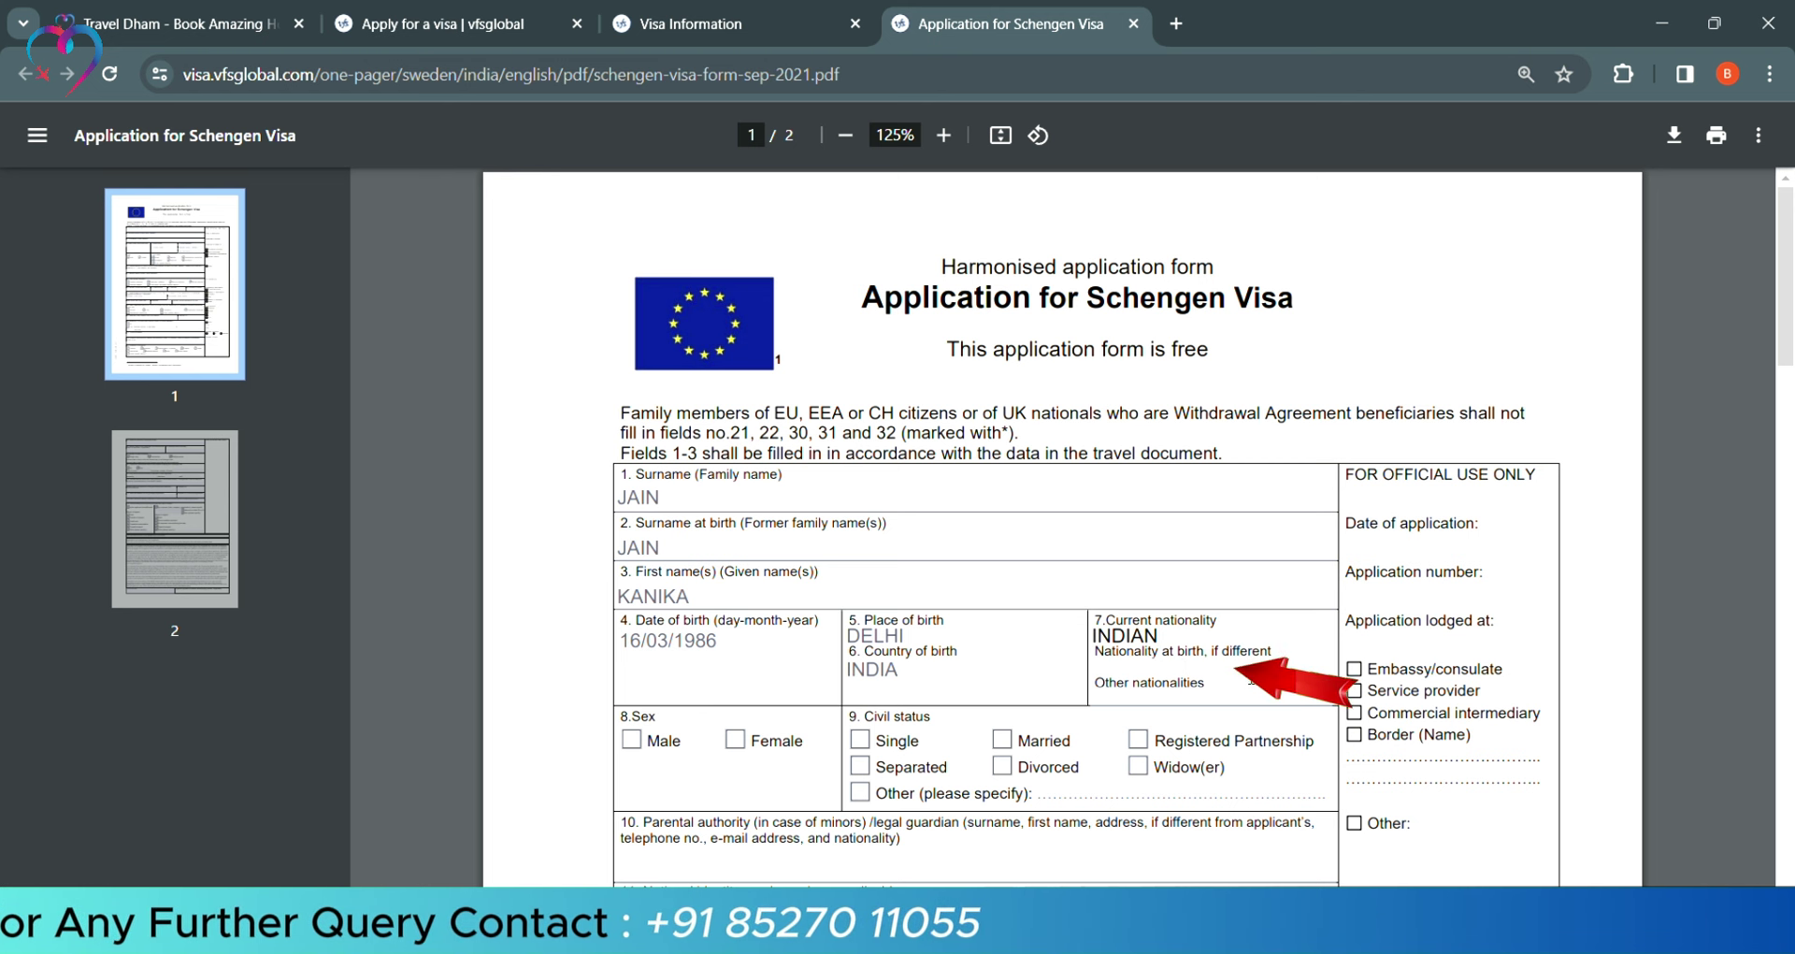
key(Tab)
scroll(727, 397, down, 4)
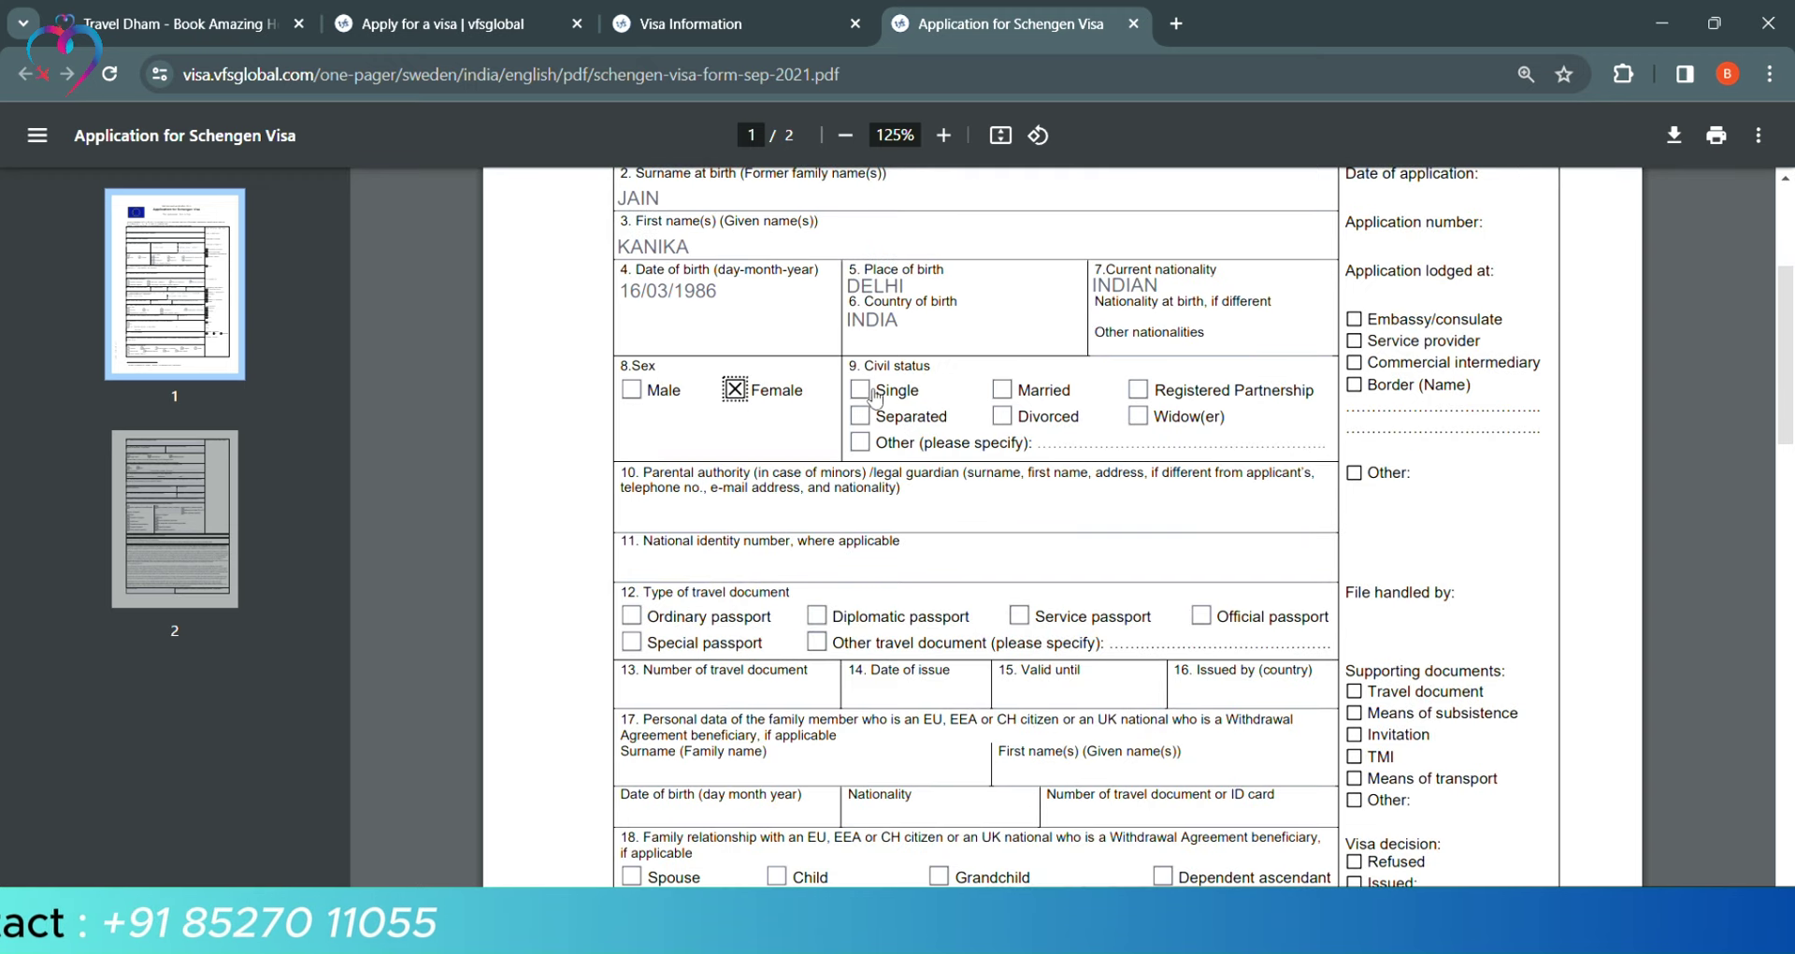
click(861, 391)
scroll(771, 396, down, 1)
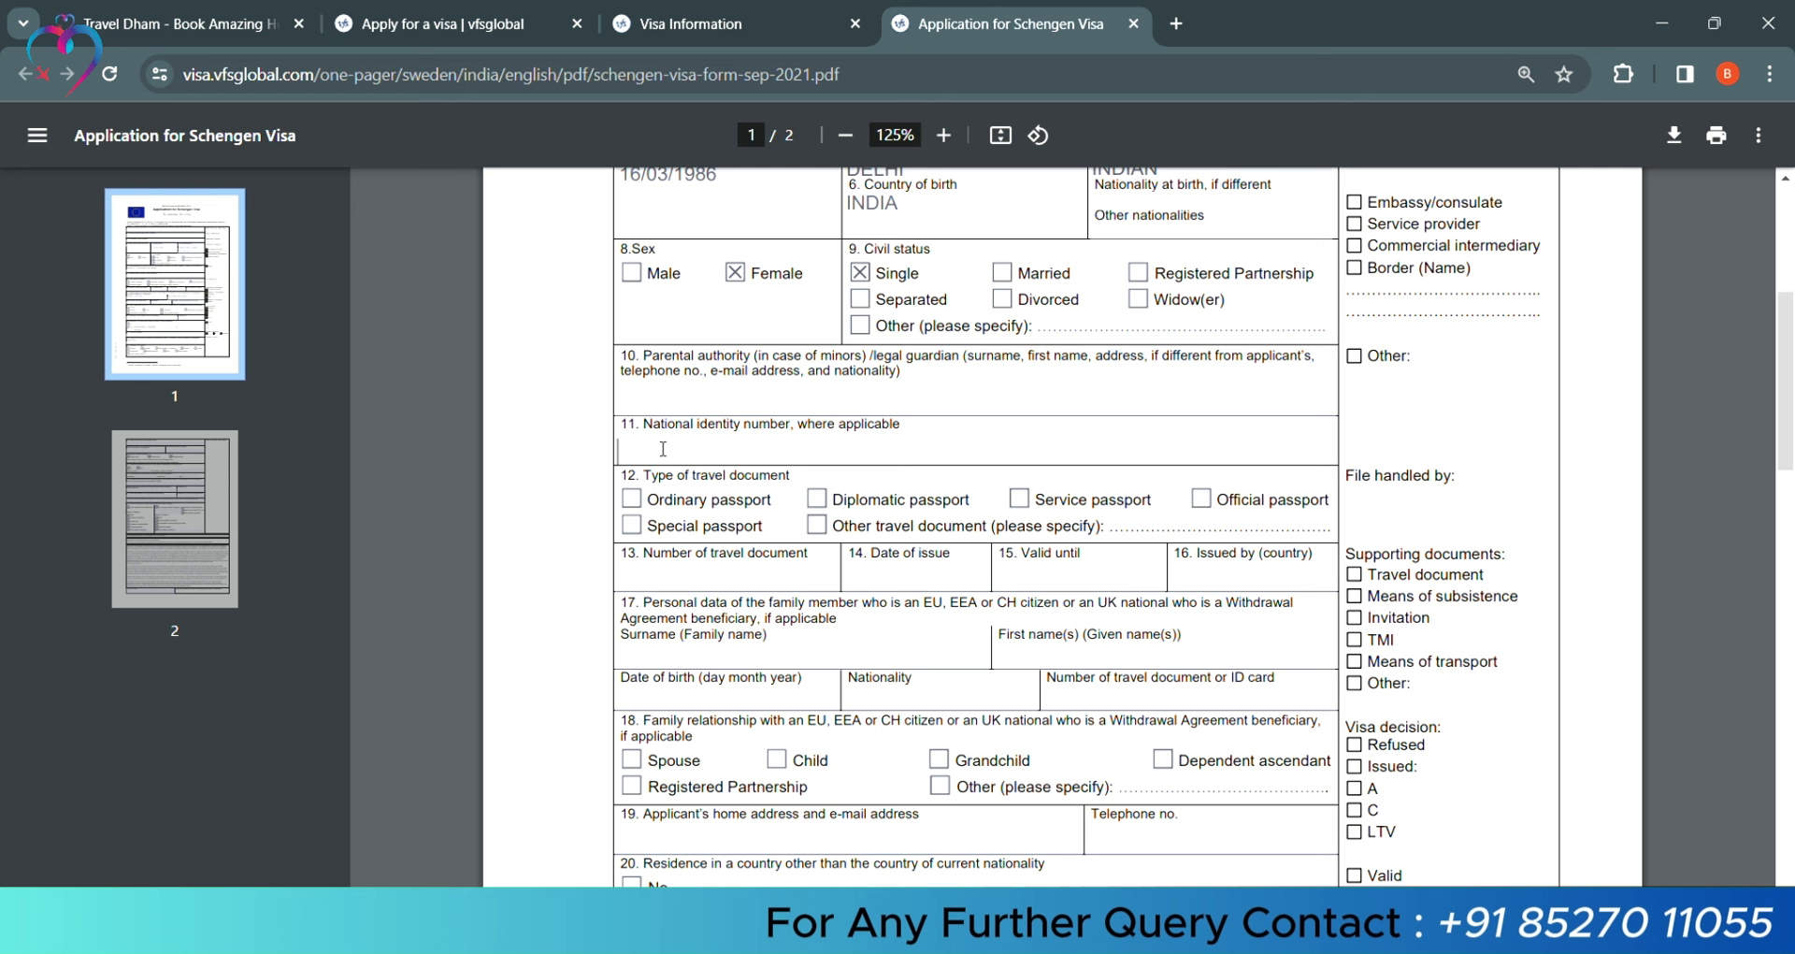
Tick Ordinary passport and enter its number, 25/03/2021 issue, 24/03/2031 expiry, authority INDIA DELHI
click(633, 501)
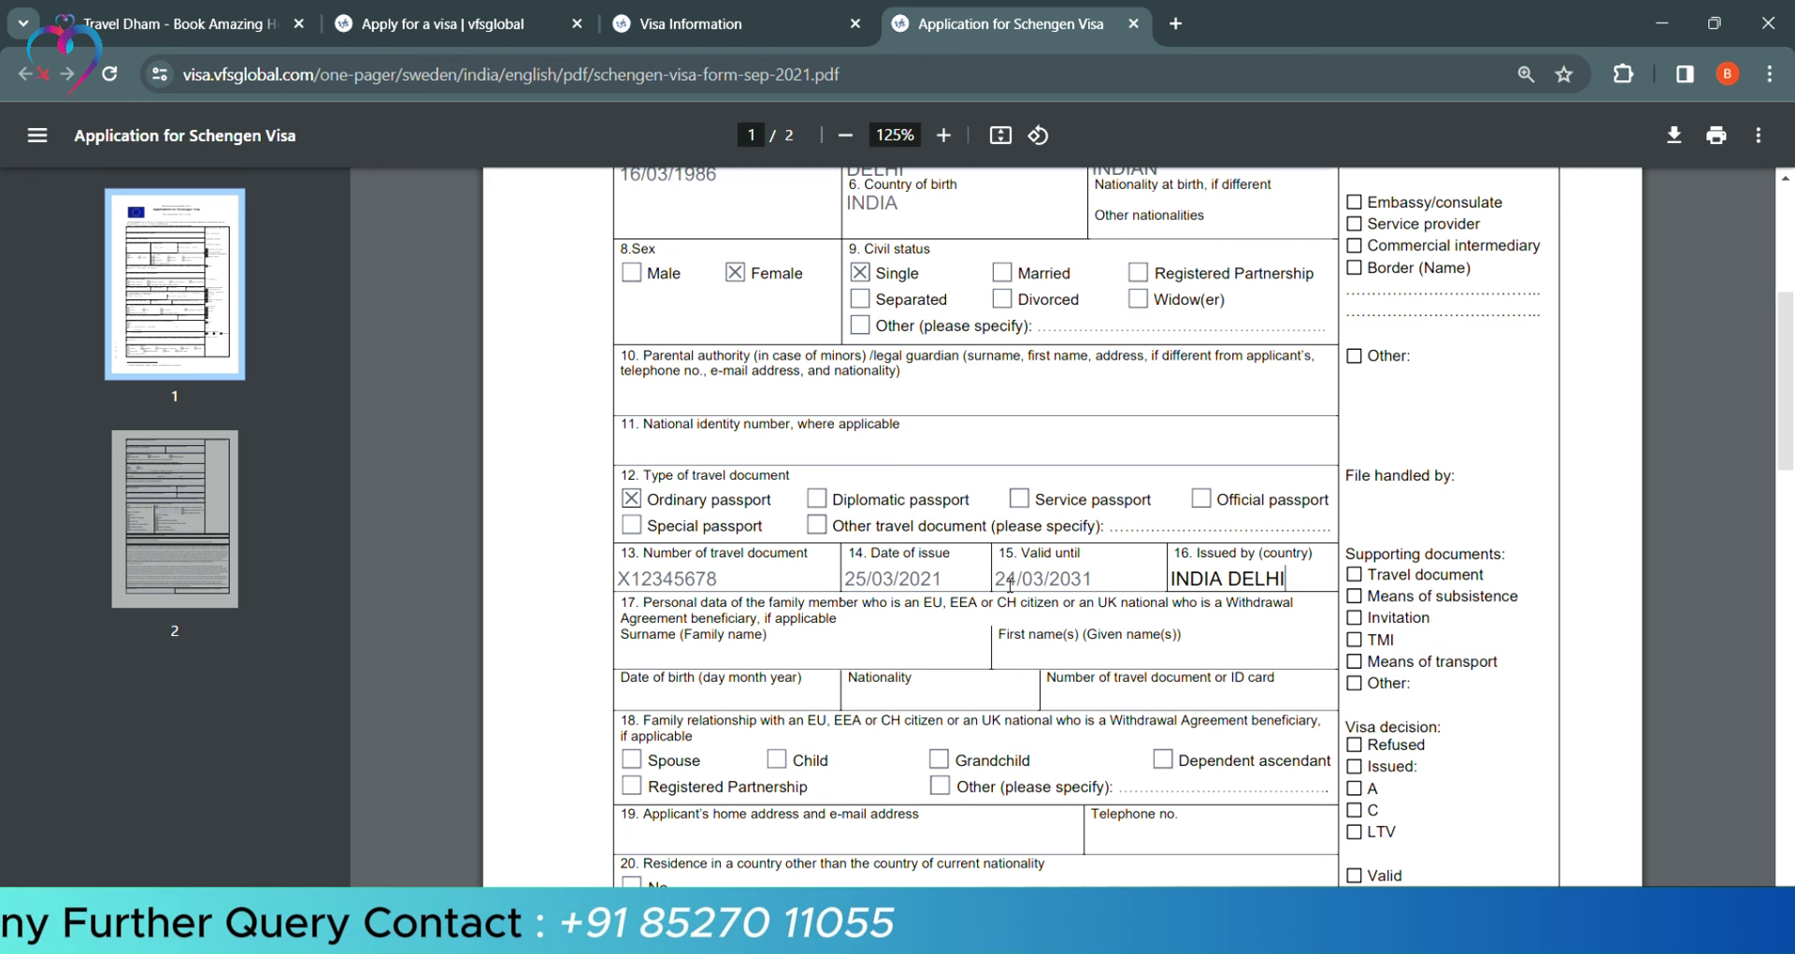
scroll(853, 769, down, 2)
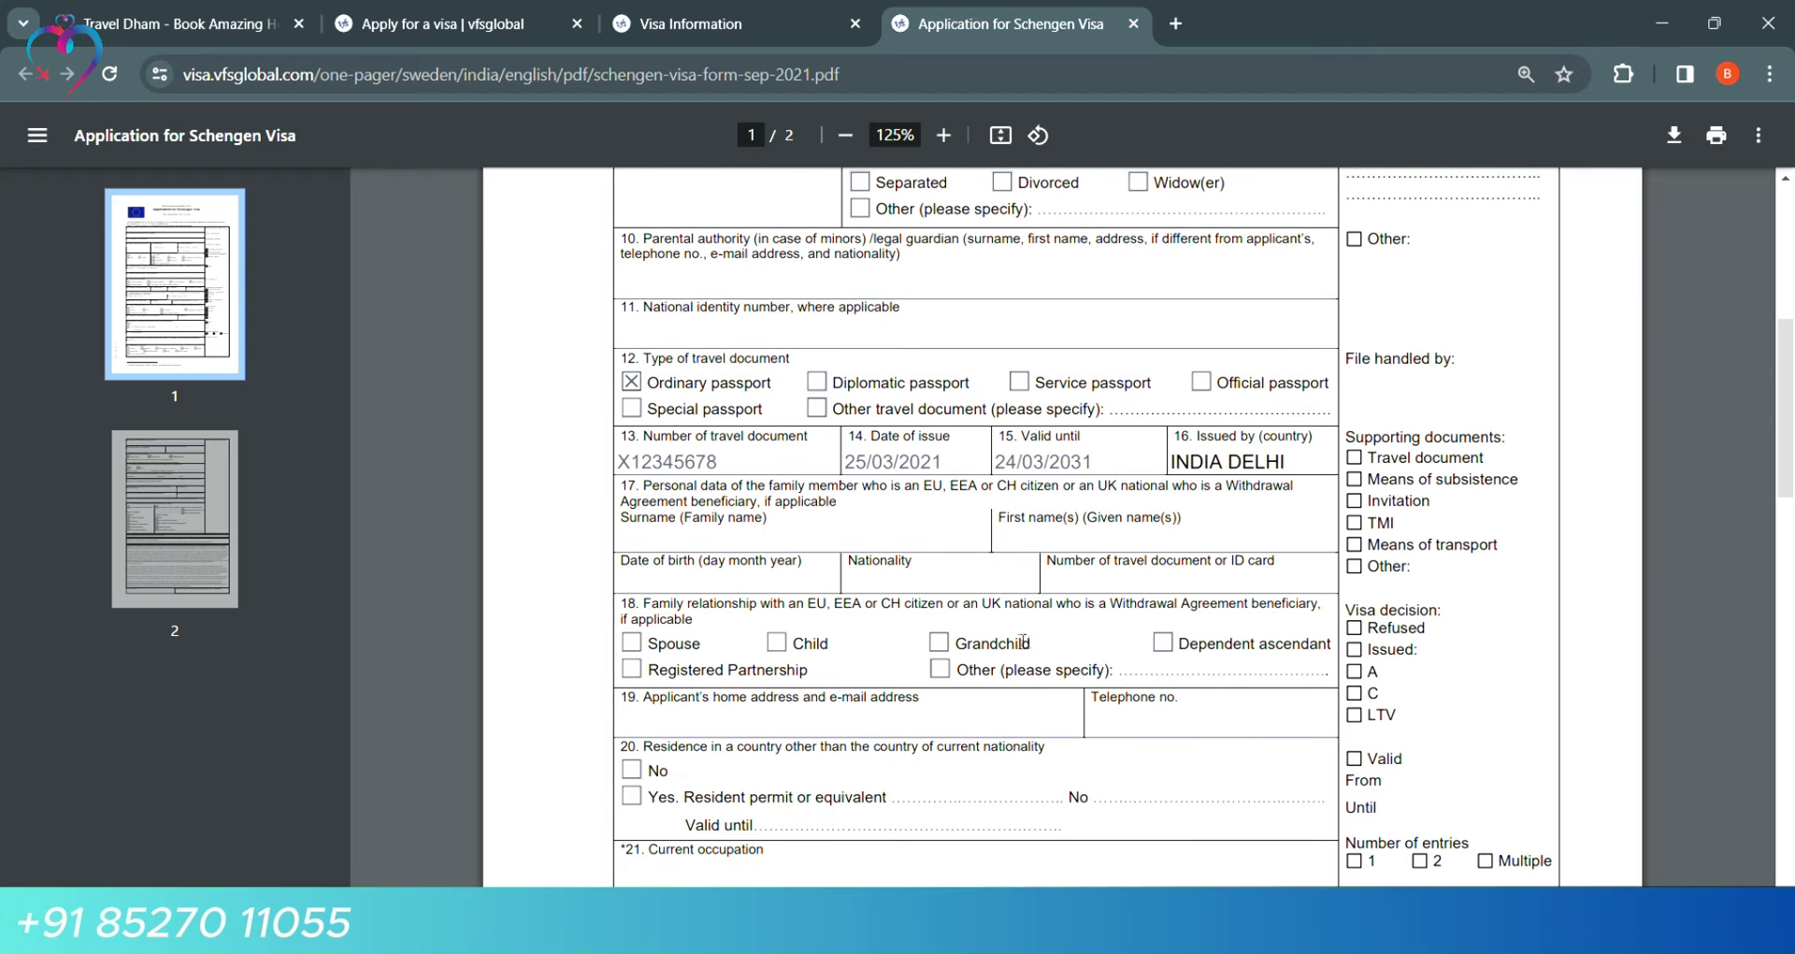
Enter the applicant's e-mail address and telephone number in fields 19 and 19a
scroll(814, 545, down, 3)
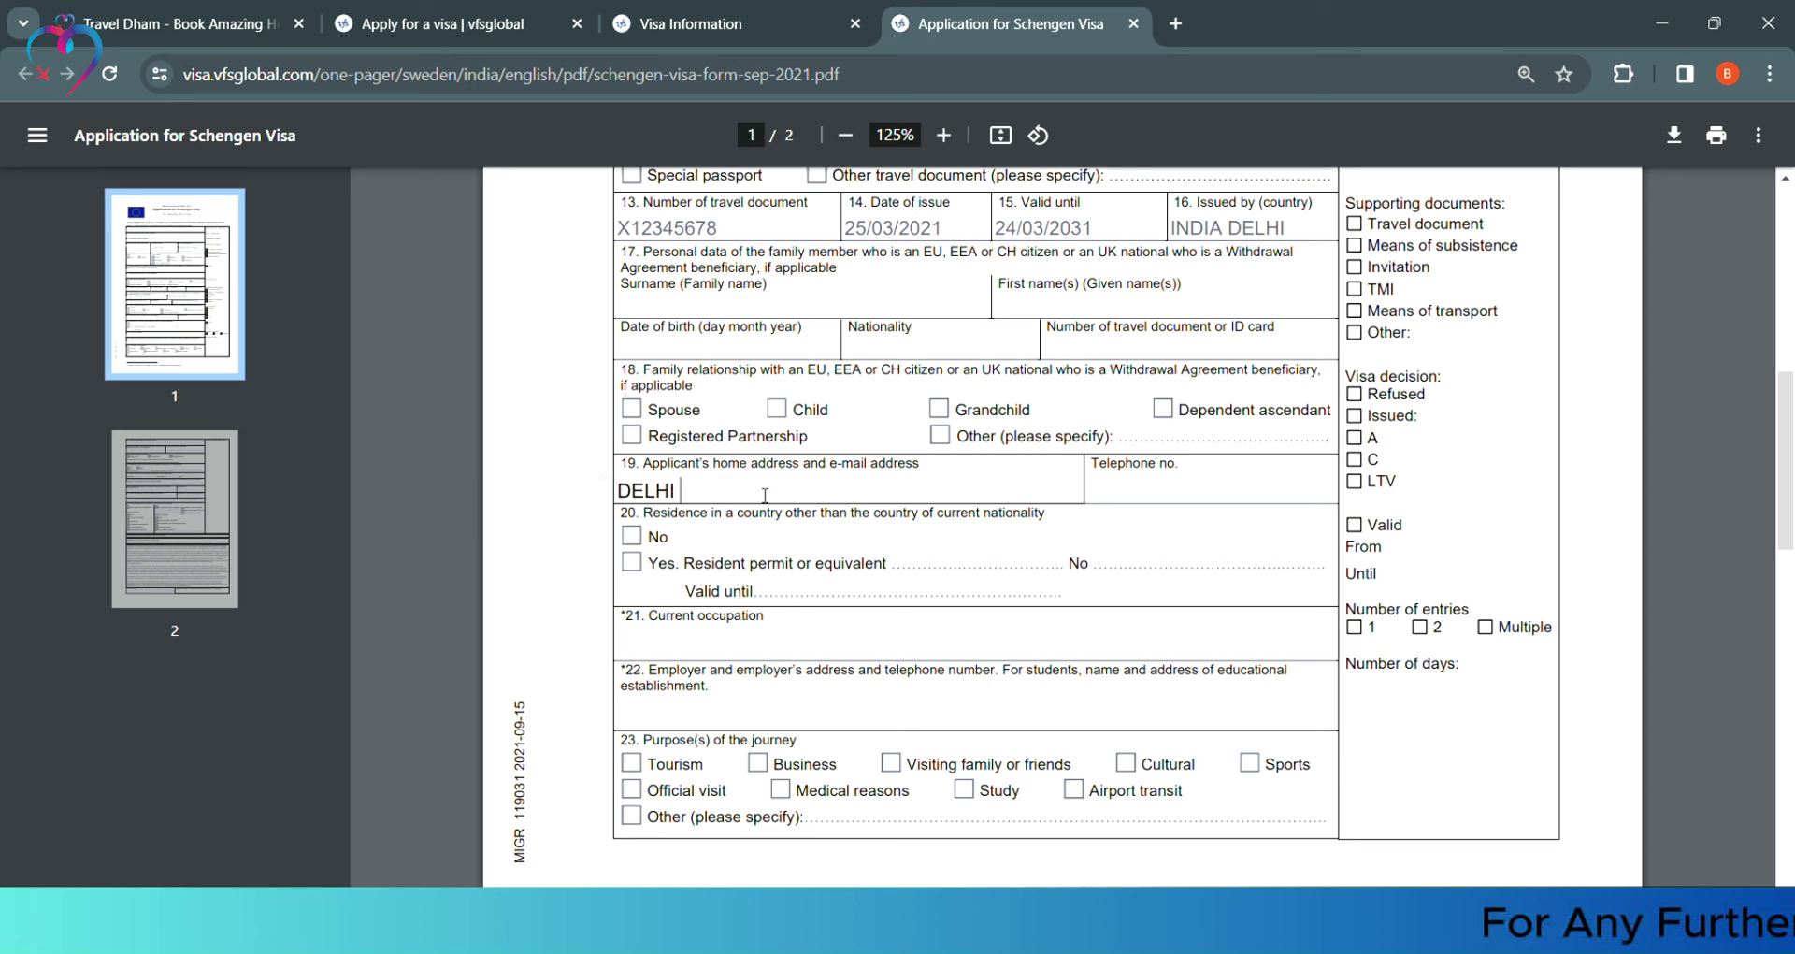
text(XXXX@GML.COM)
key(Tab)
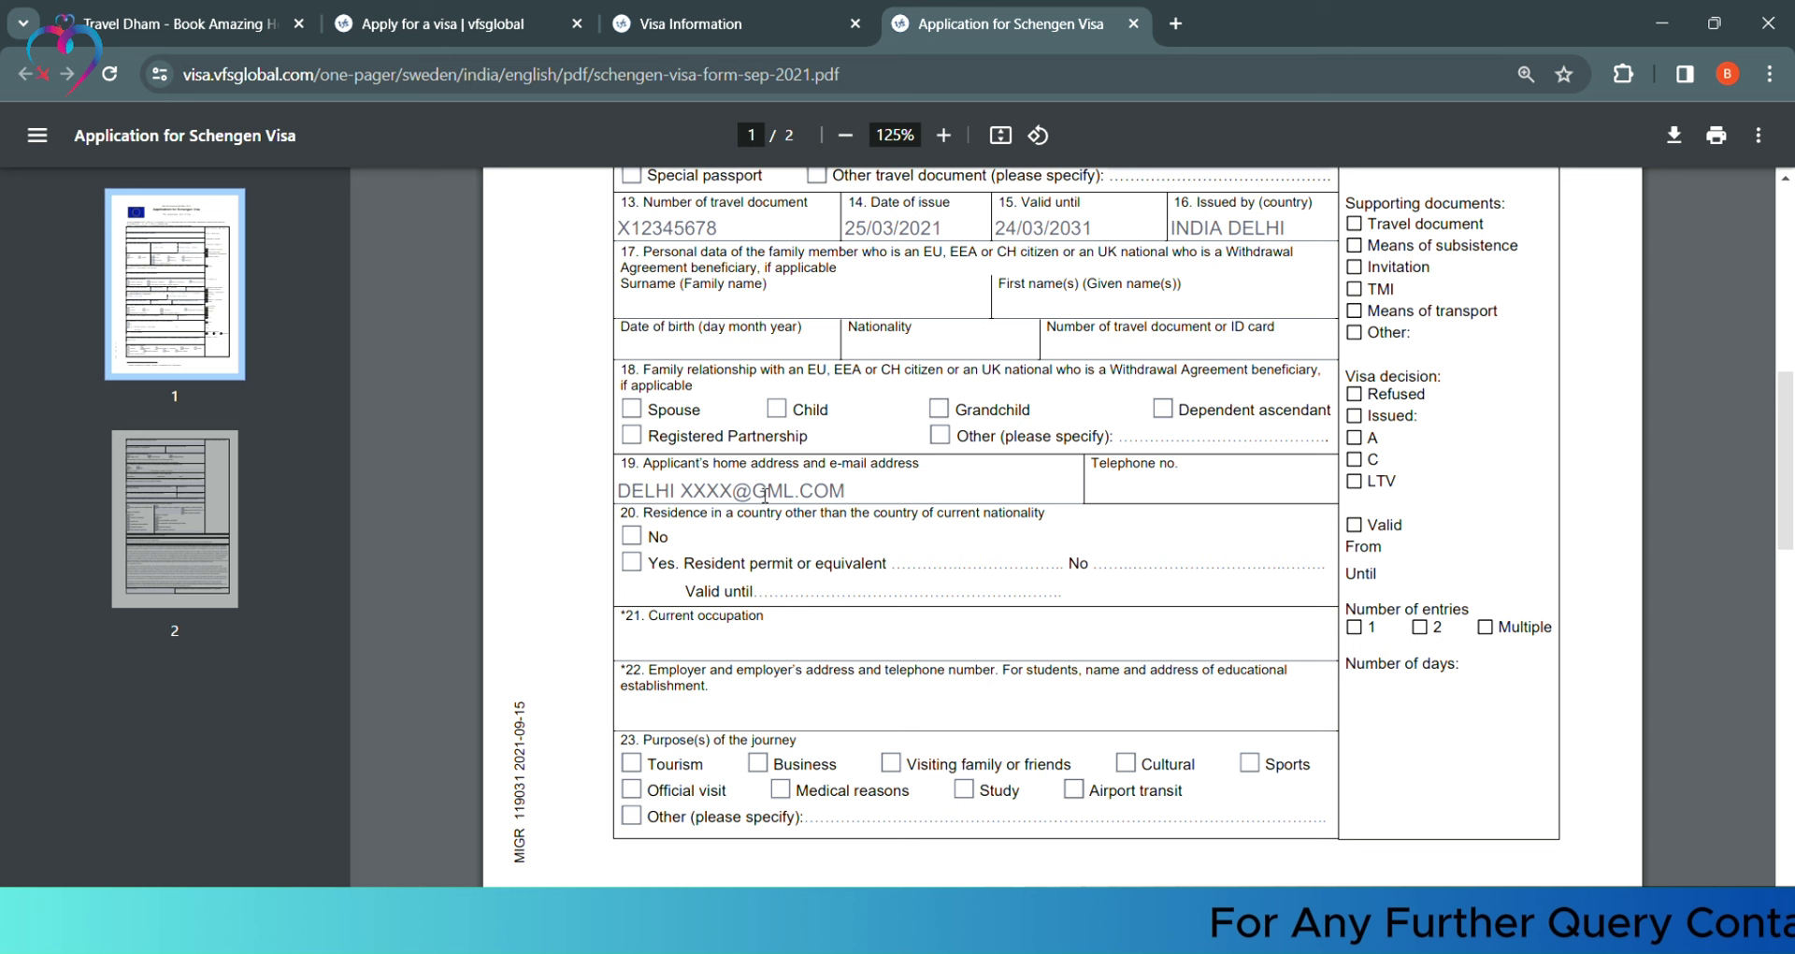
key(Tab)
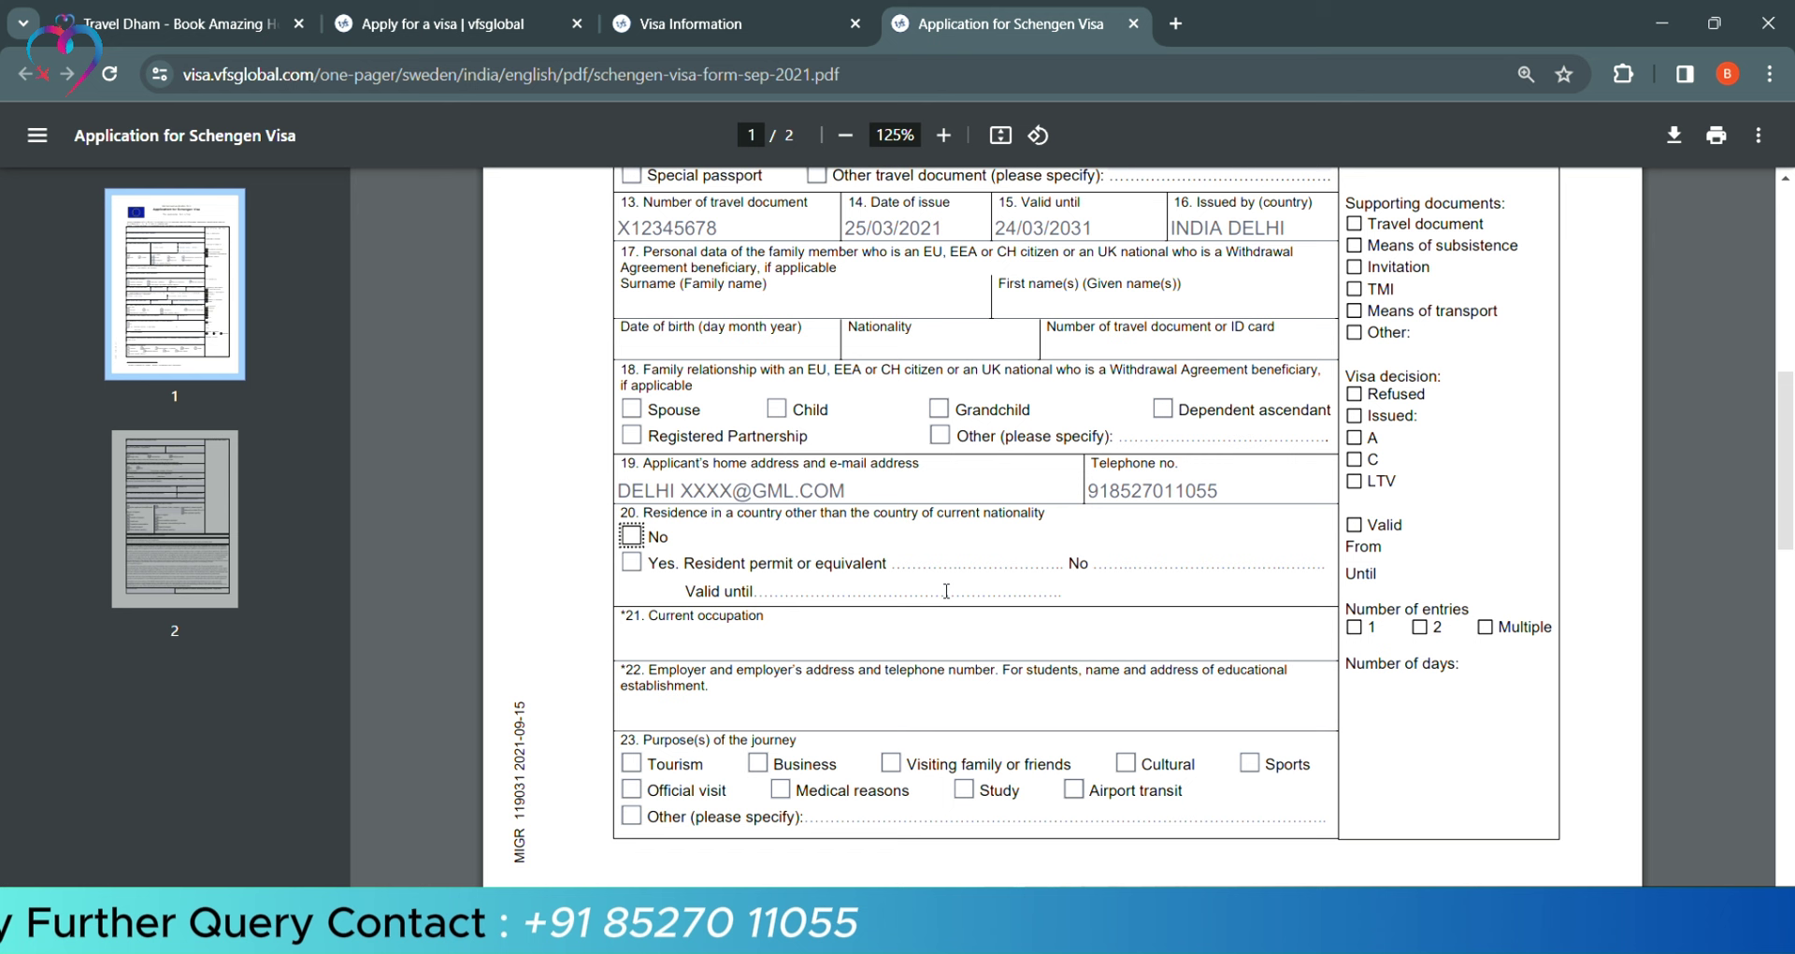
Answer No to other residence, set occupation HOUSEWIFE, and tick Tourism as journey purpose
click(632, 535)
scroll(861, 550, down, 1)
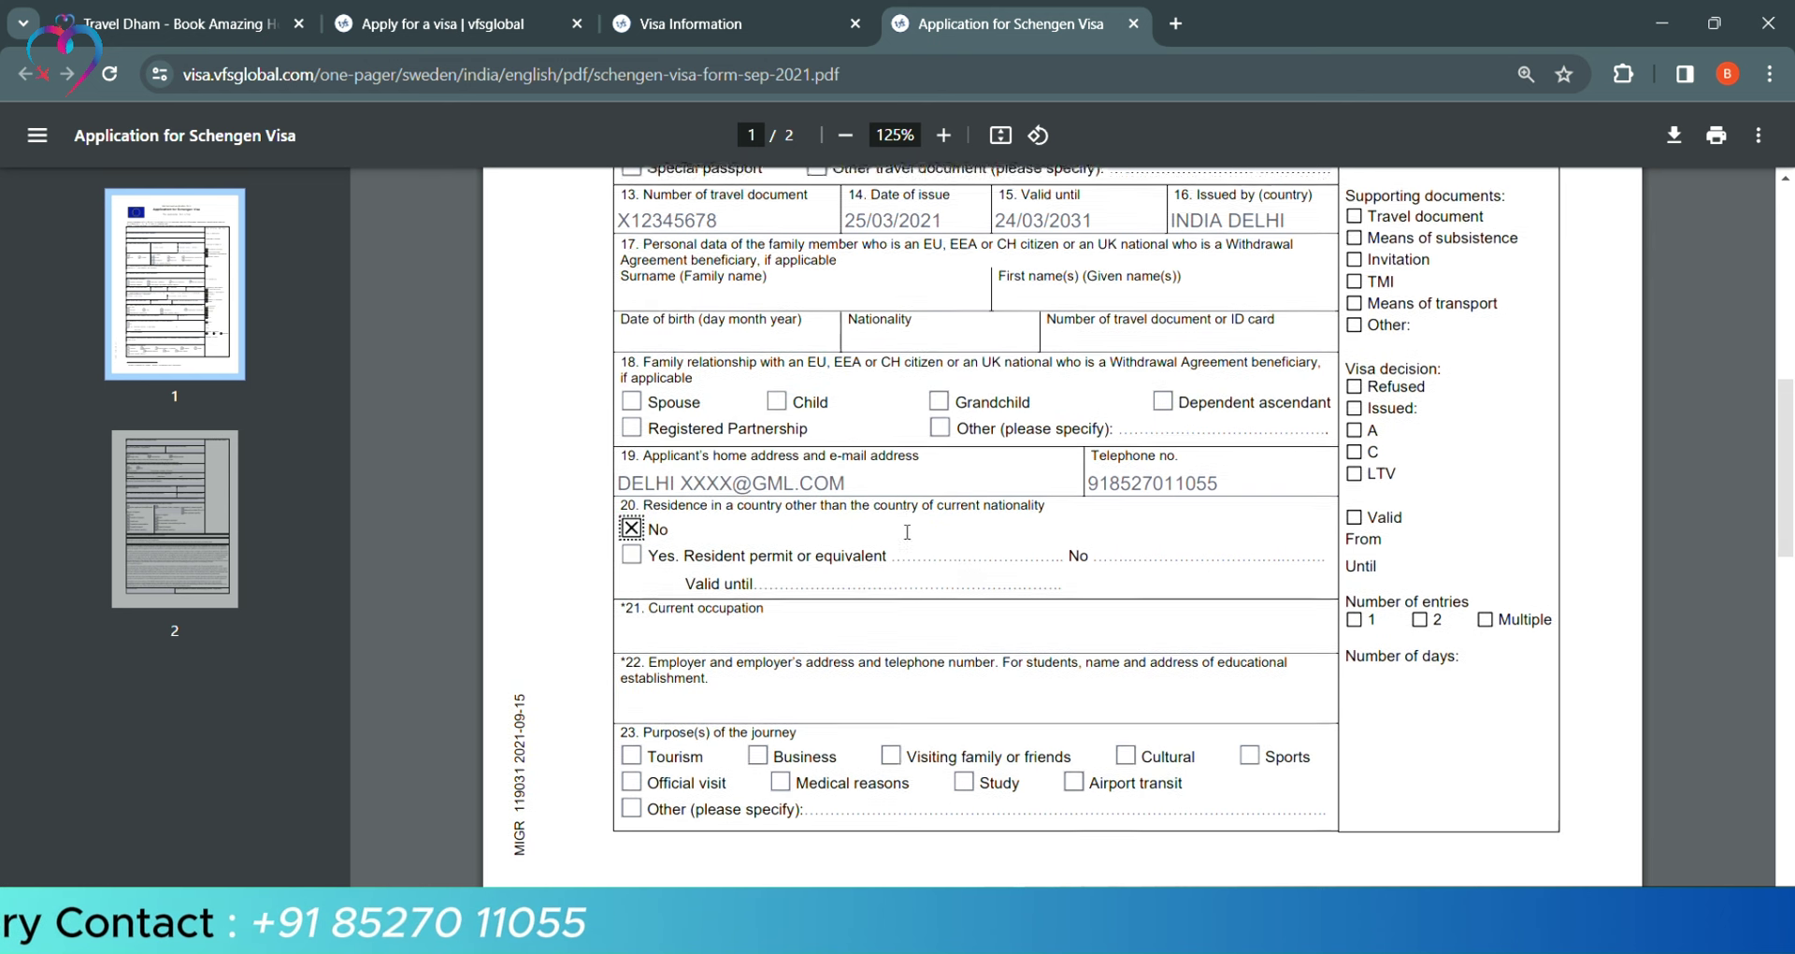
click(790, 531)
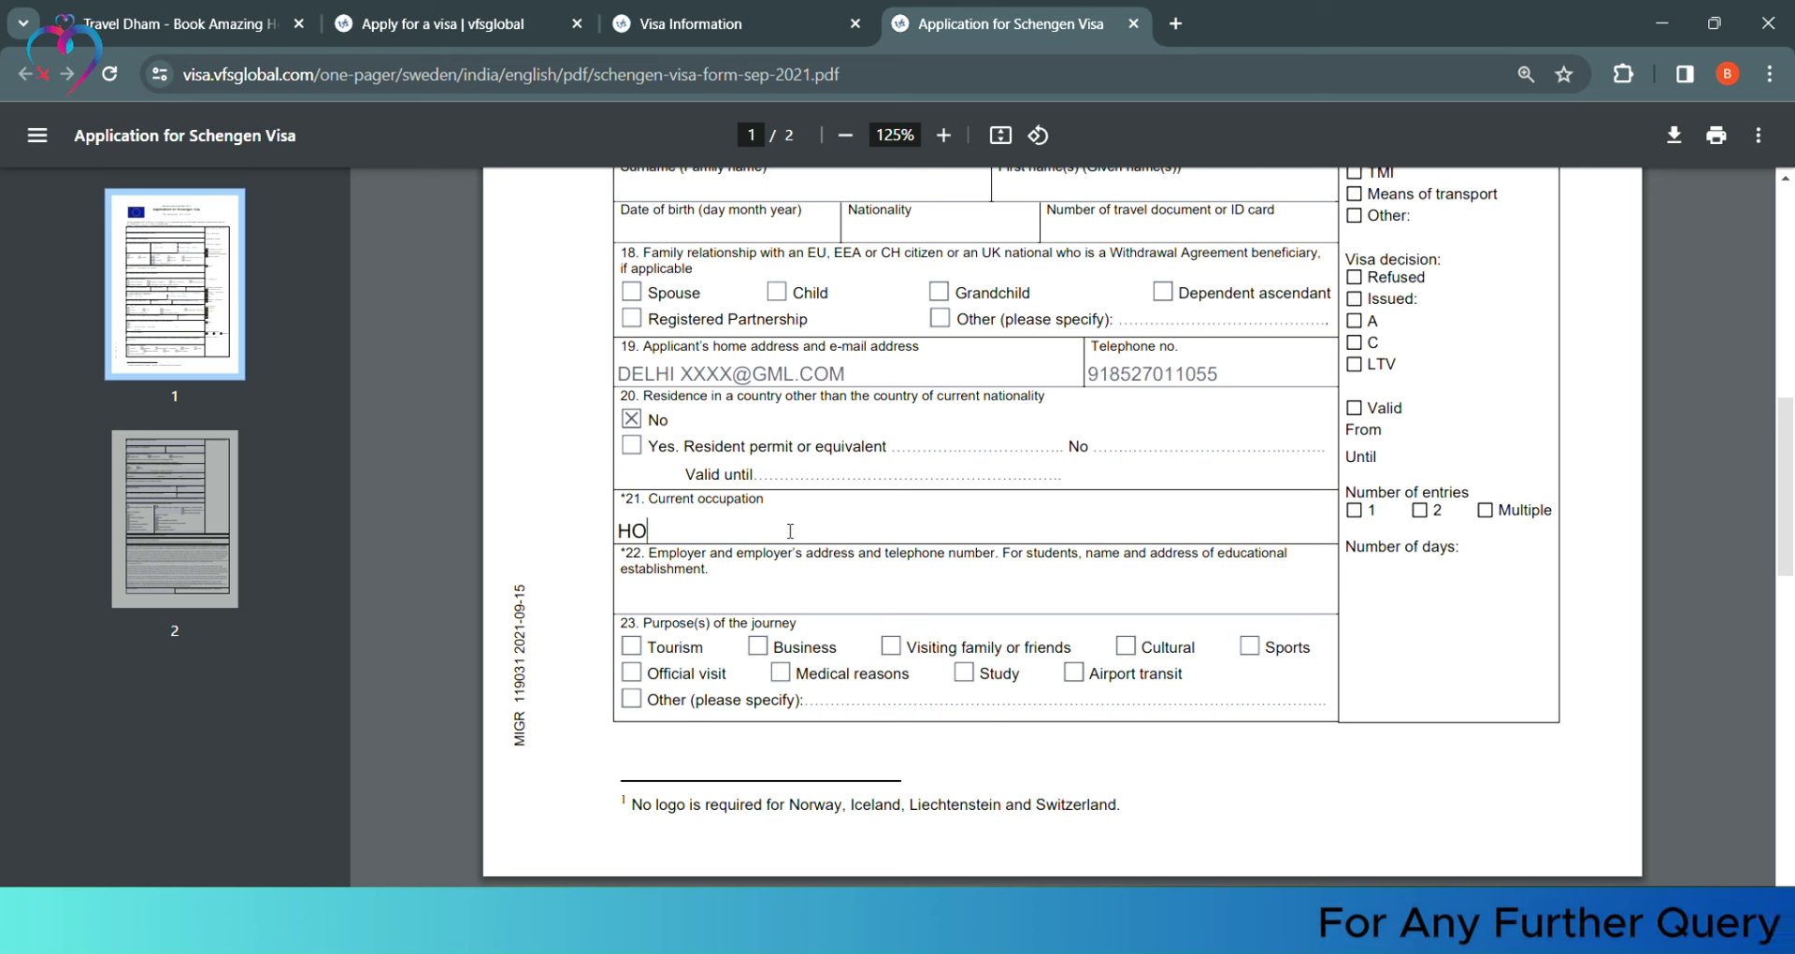
click(676, 600)
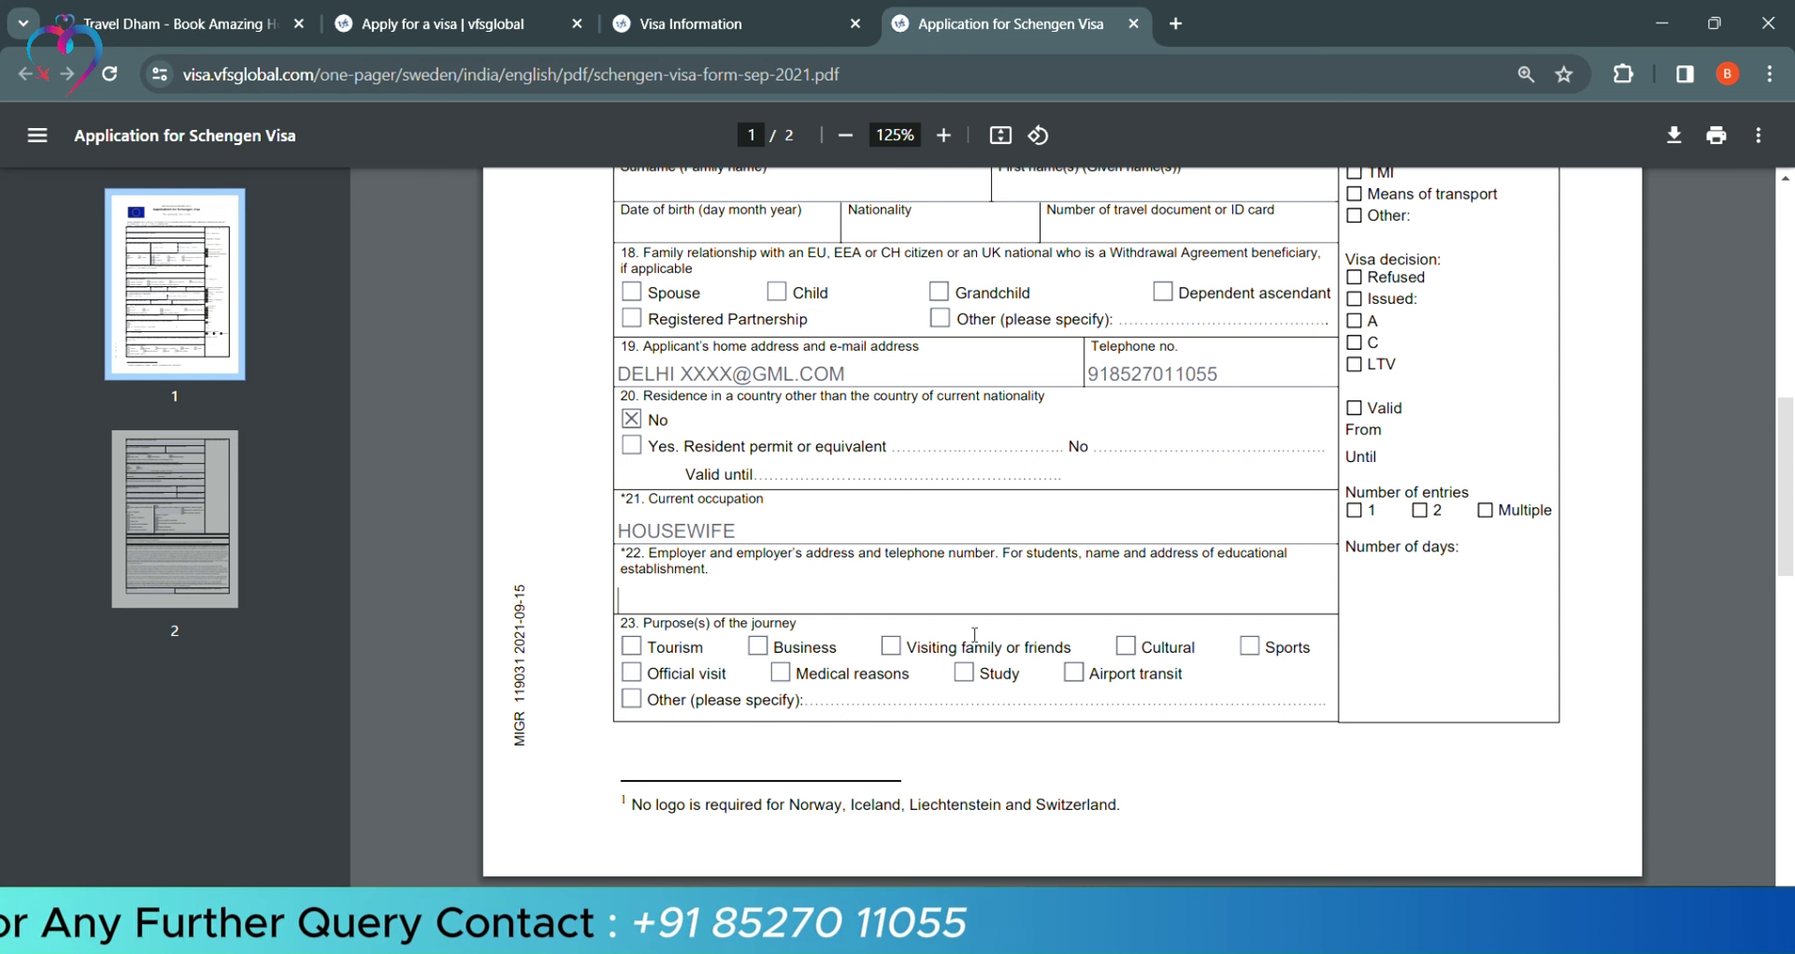
click(631, 646)
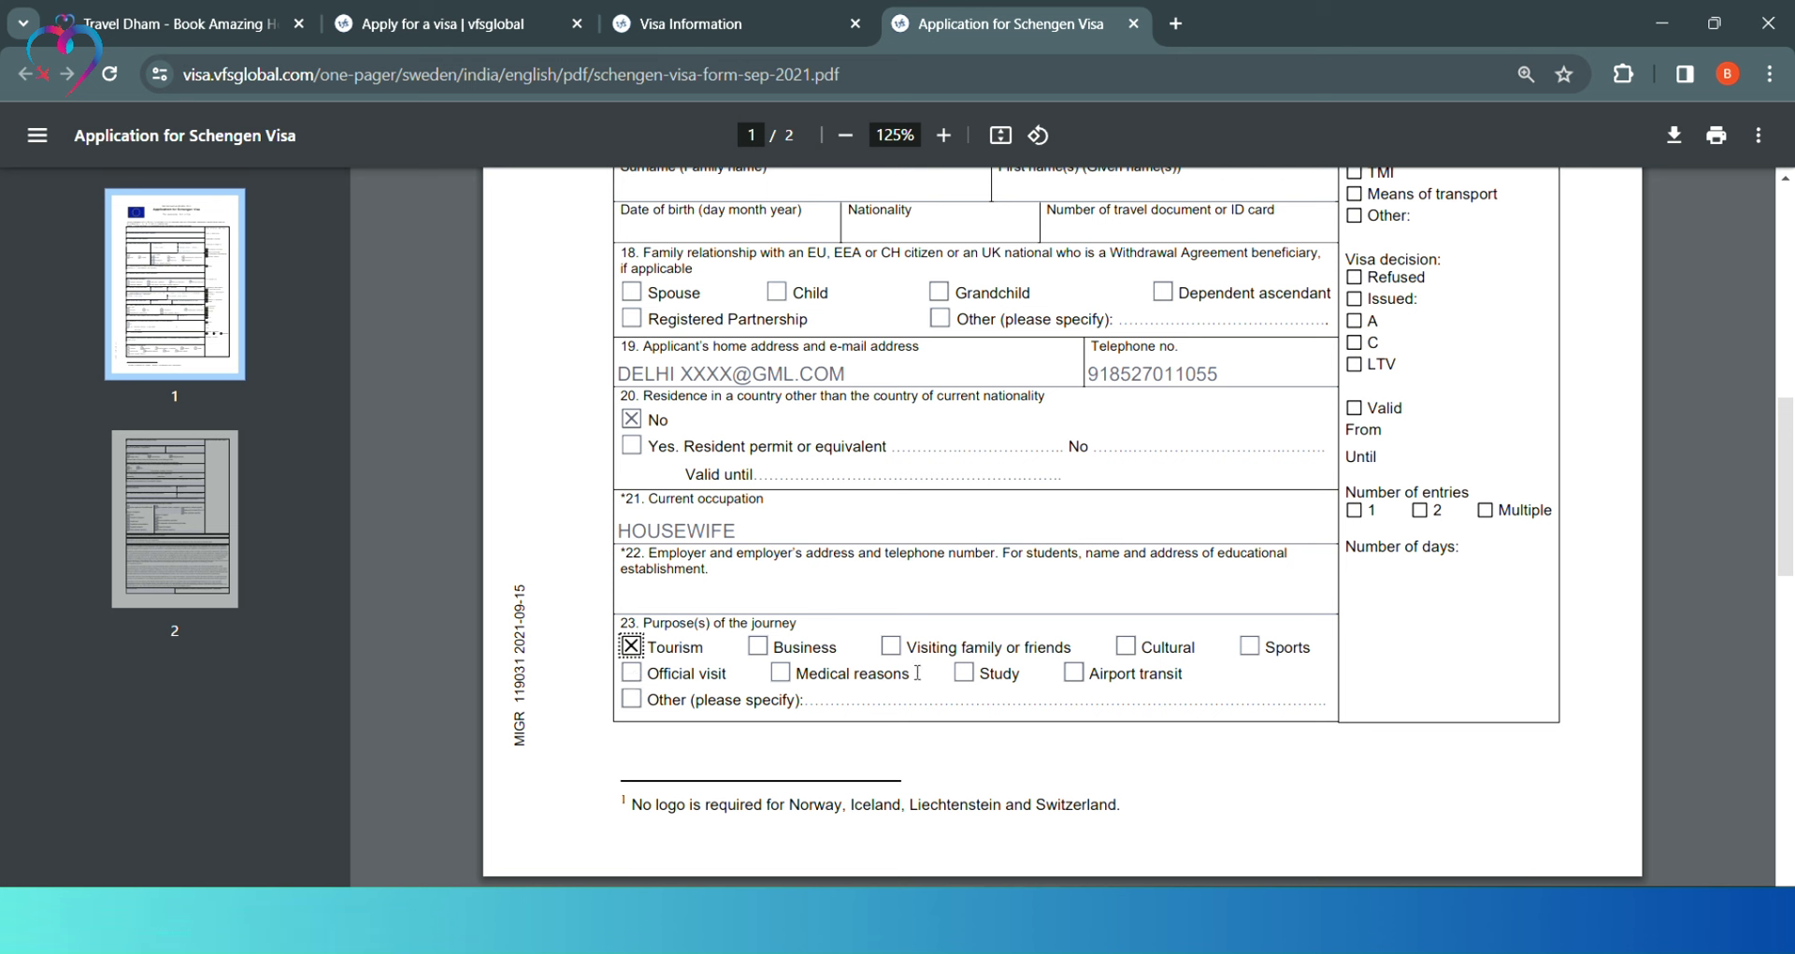
Enter STOCKHOLM as member state of first entry and tick Multiple entries in field 27
scroll(917, 673, down, 7)
click(679, 321)
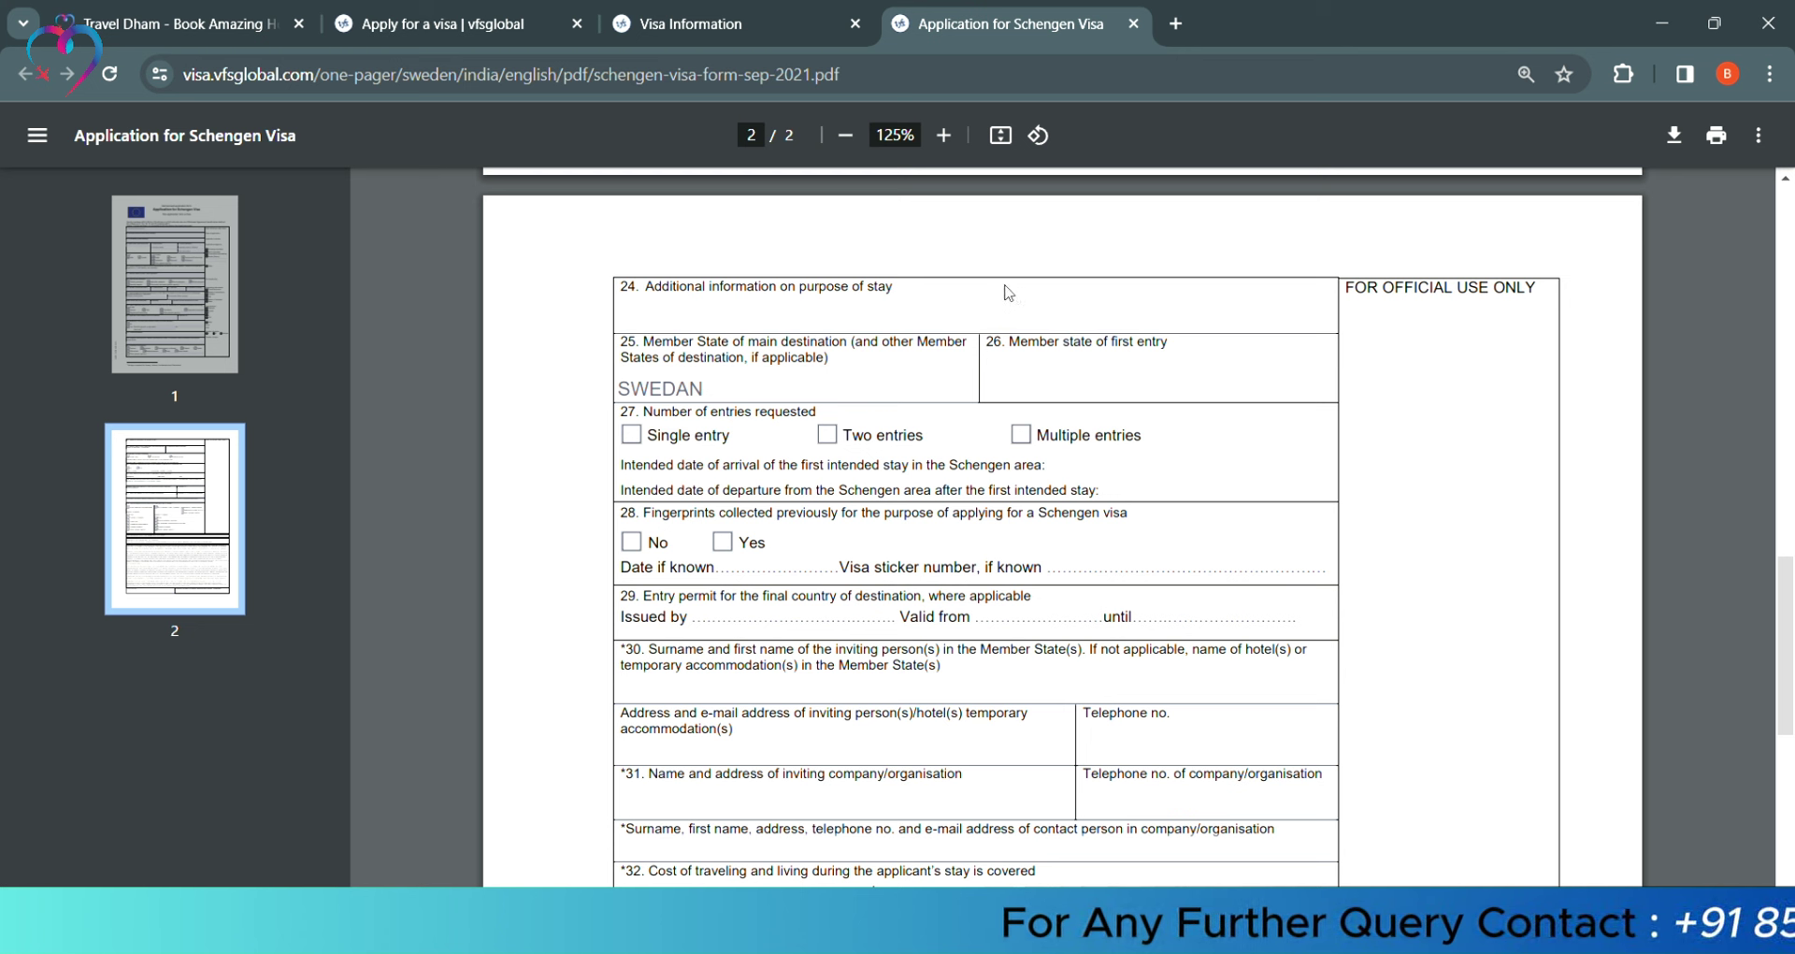
text(STOCK)
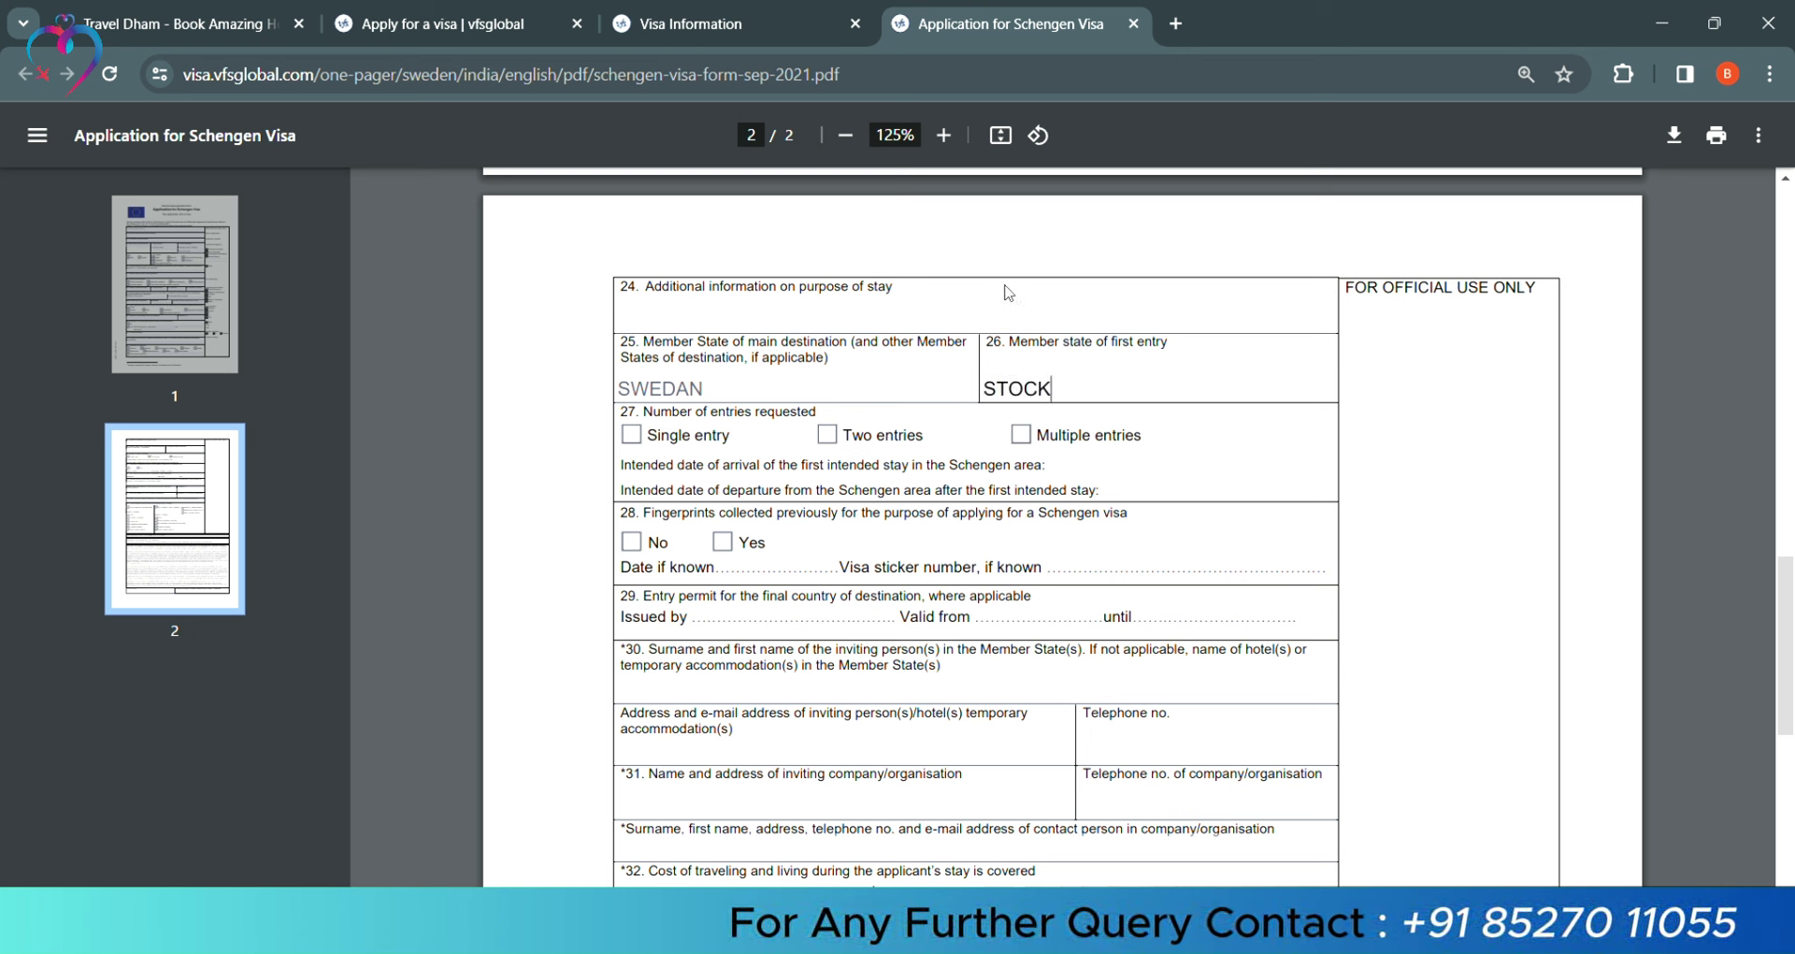
text(HOLM)
key(Tab)
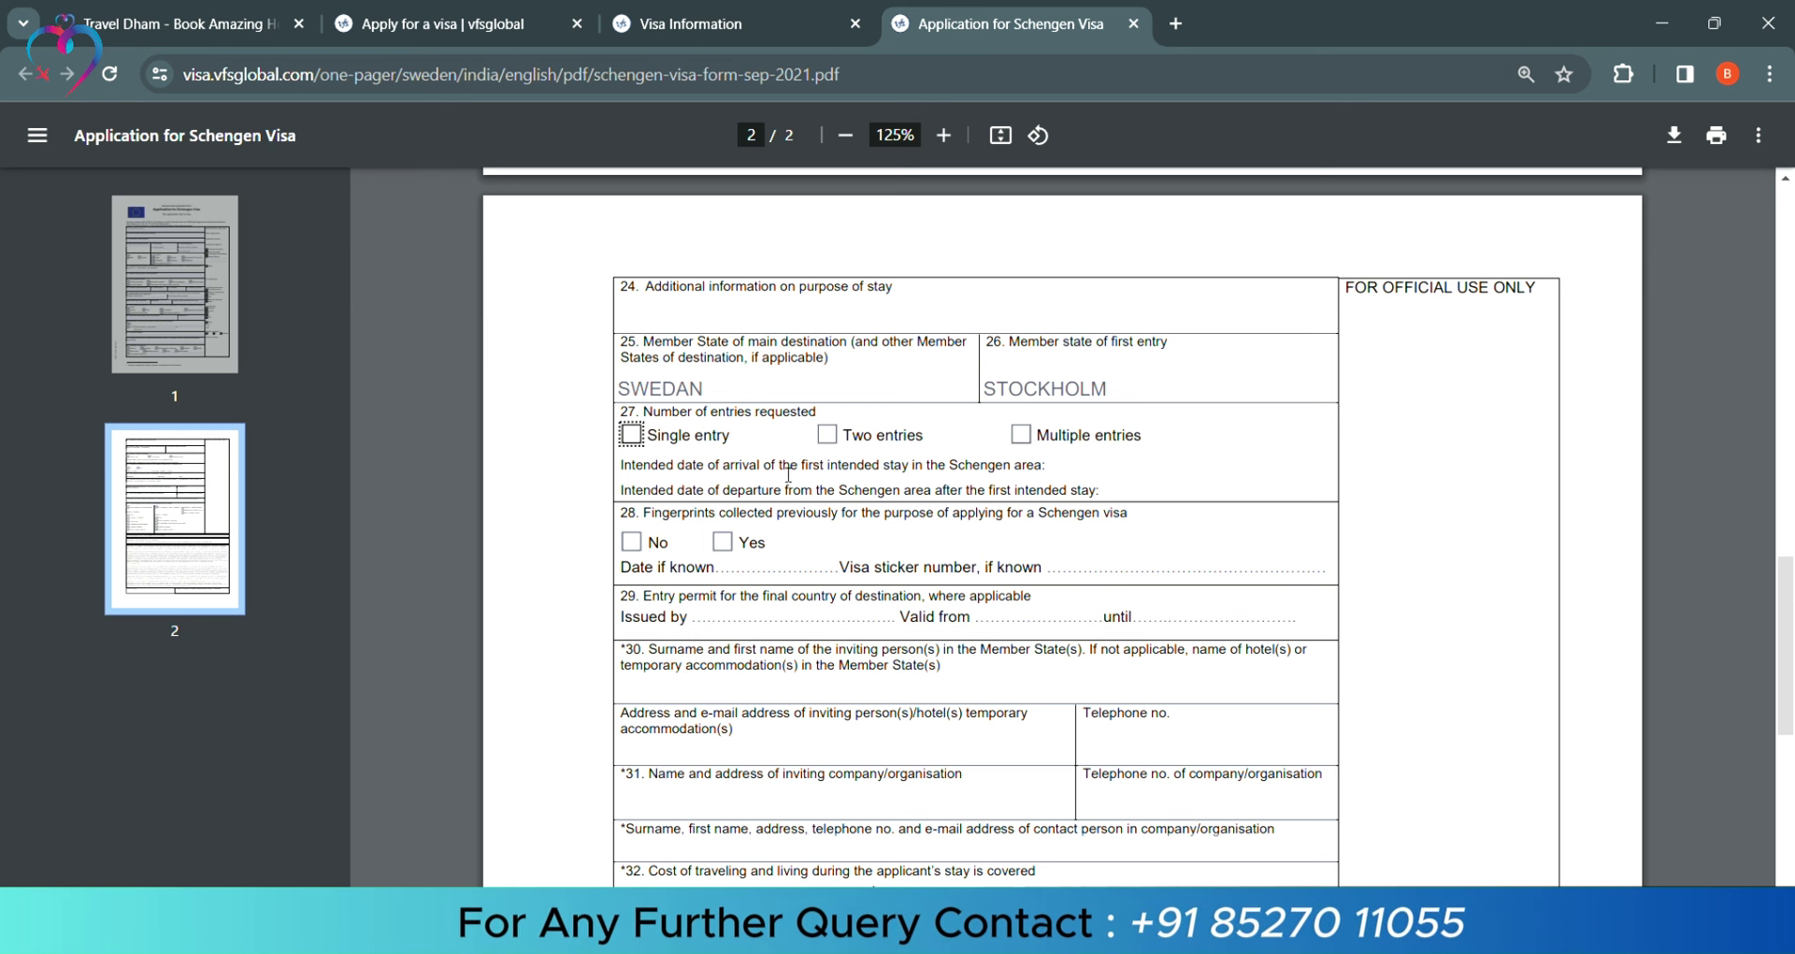
click(1022, 434)
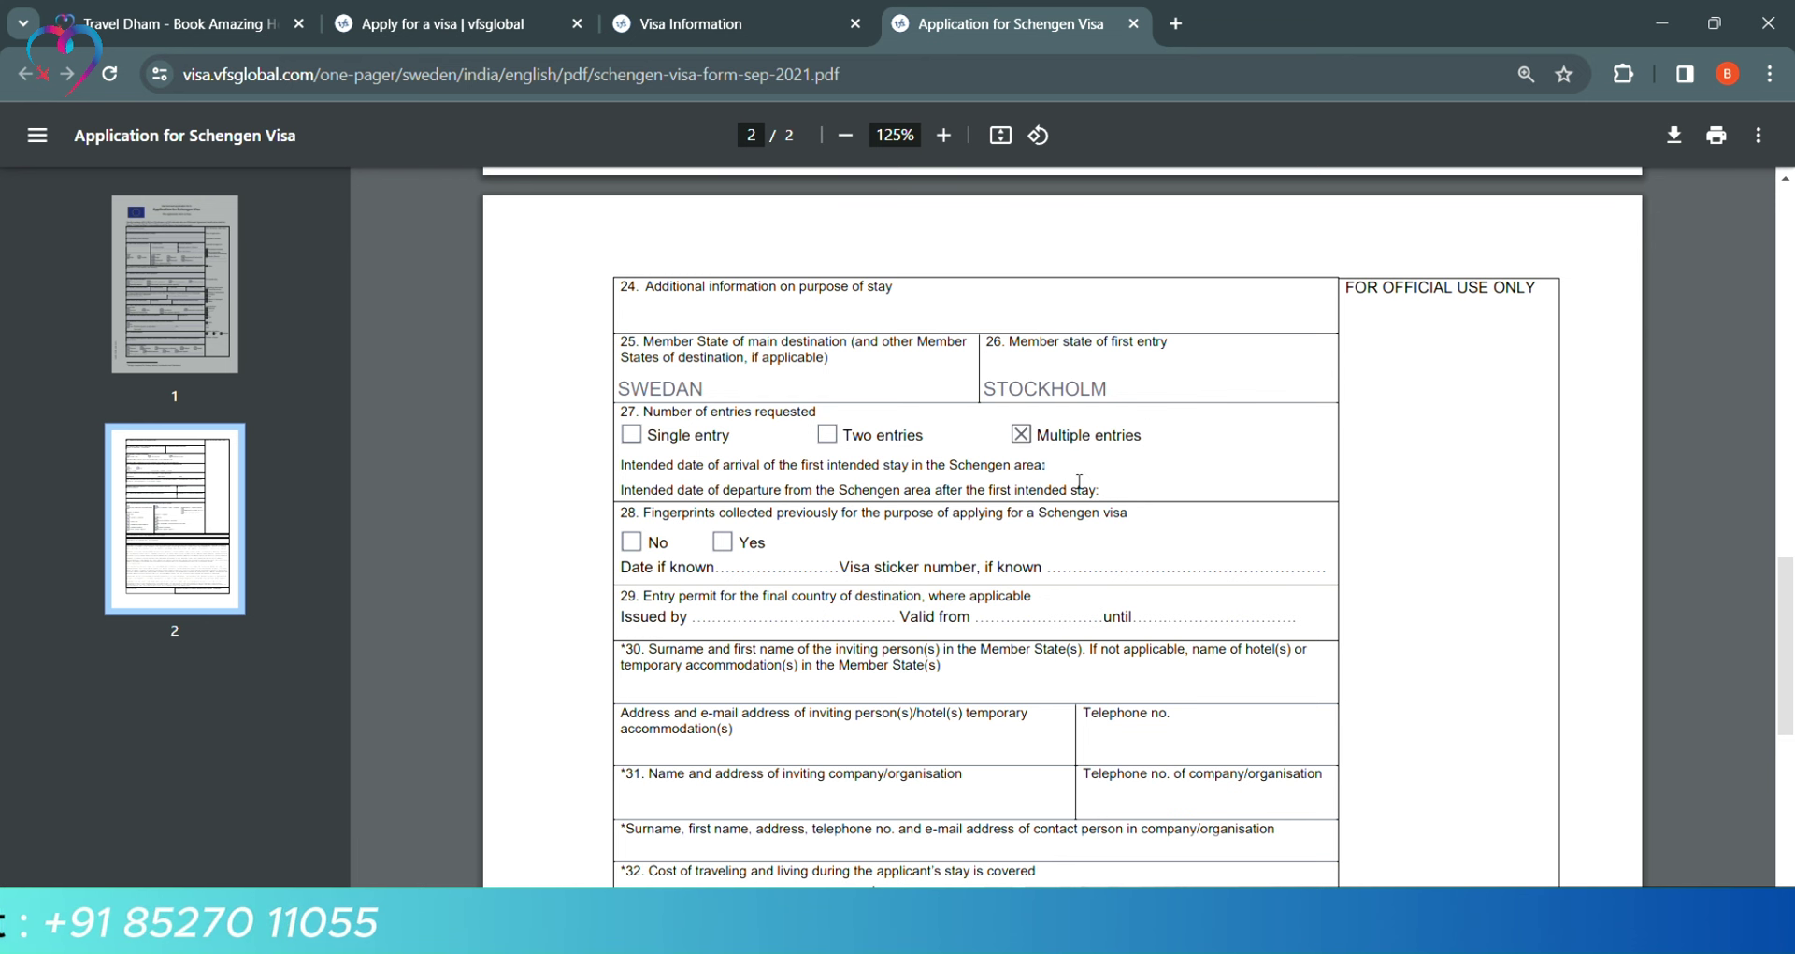
scroll(1079, 482, down, 1)
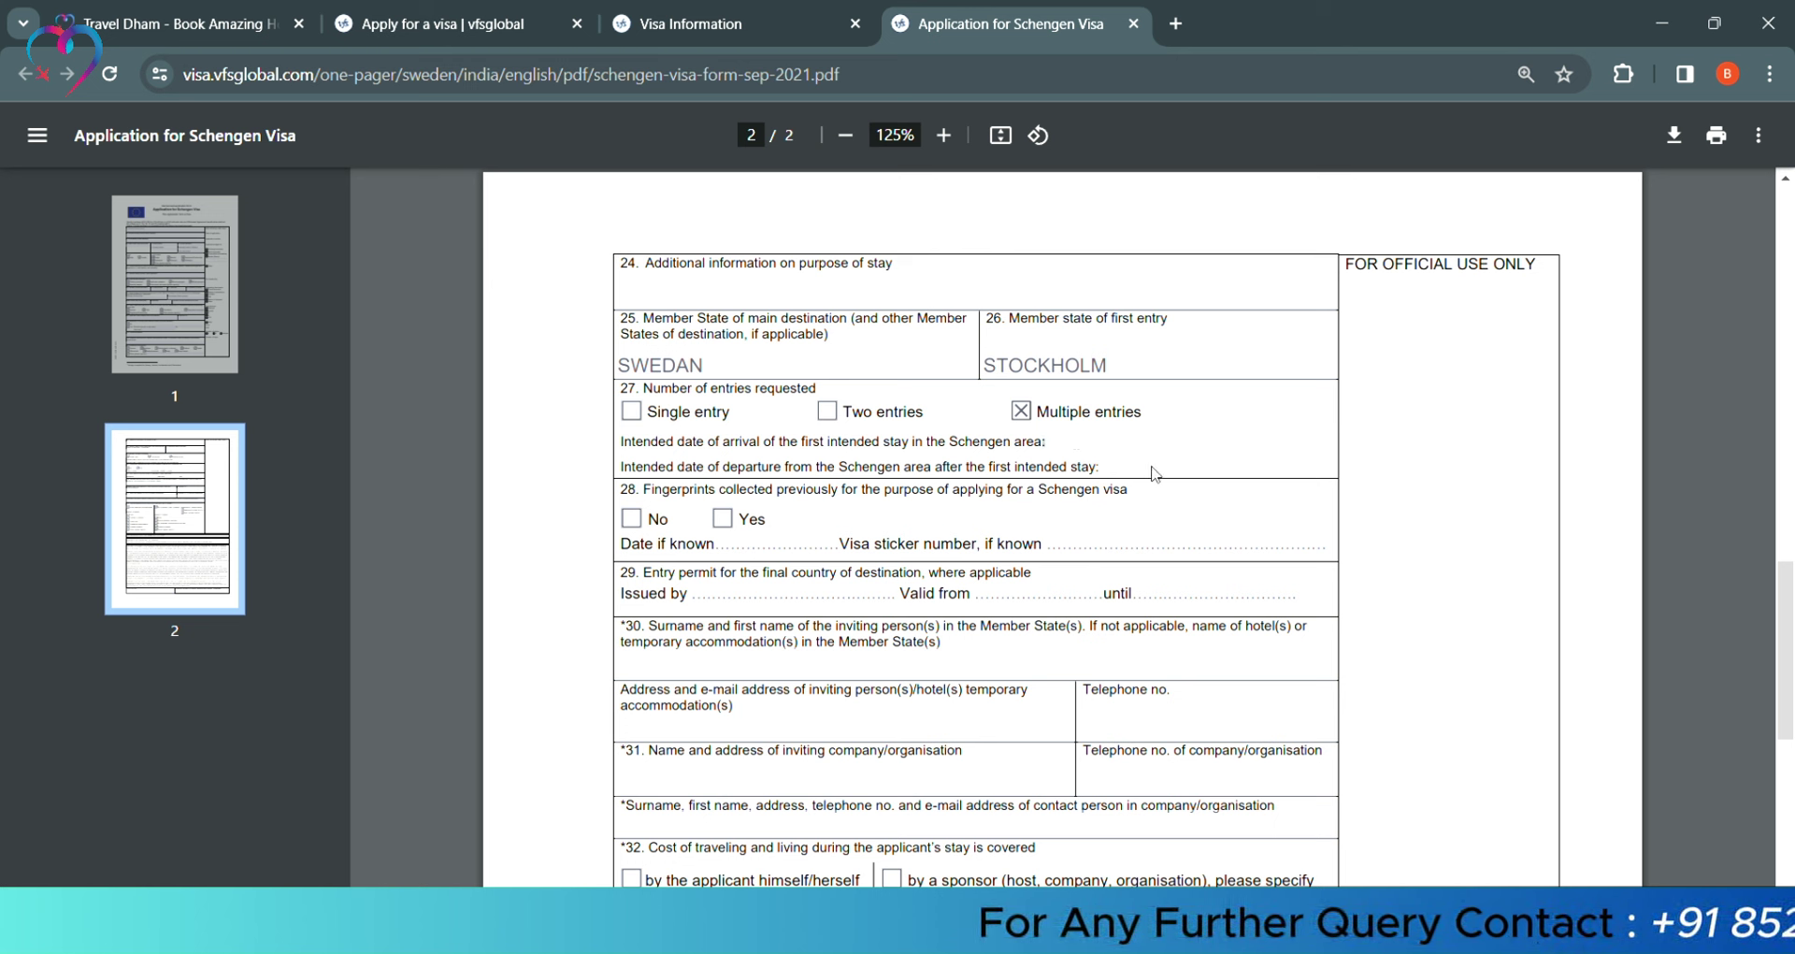
Mark no previous fingerprints and name HOTEL with its SWEDAN address and phone in field 30
scroll(700, 399, down, 1)
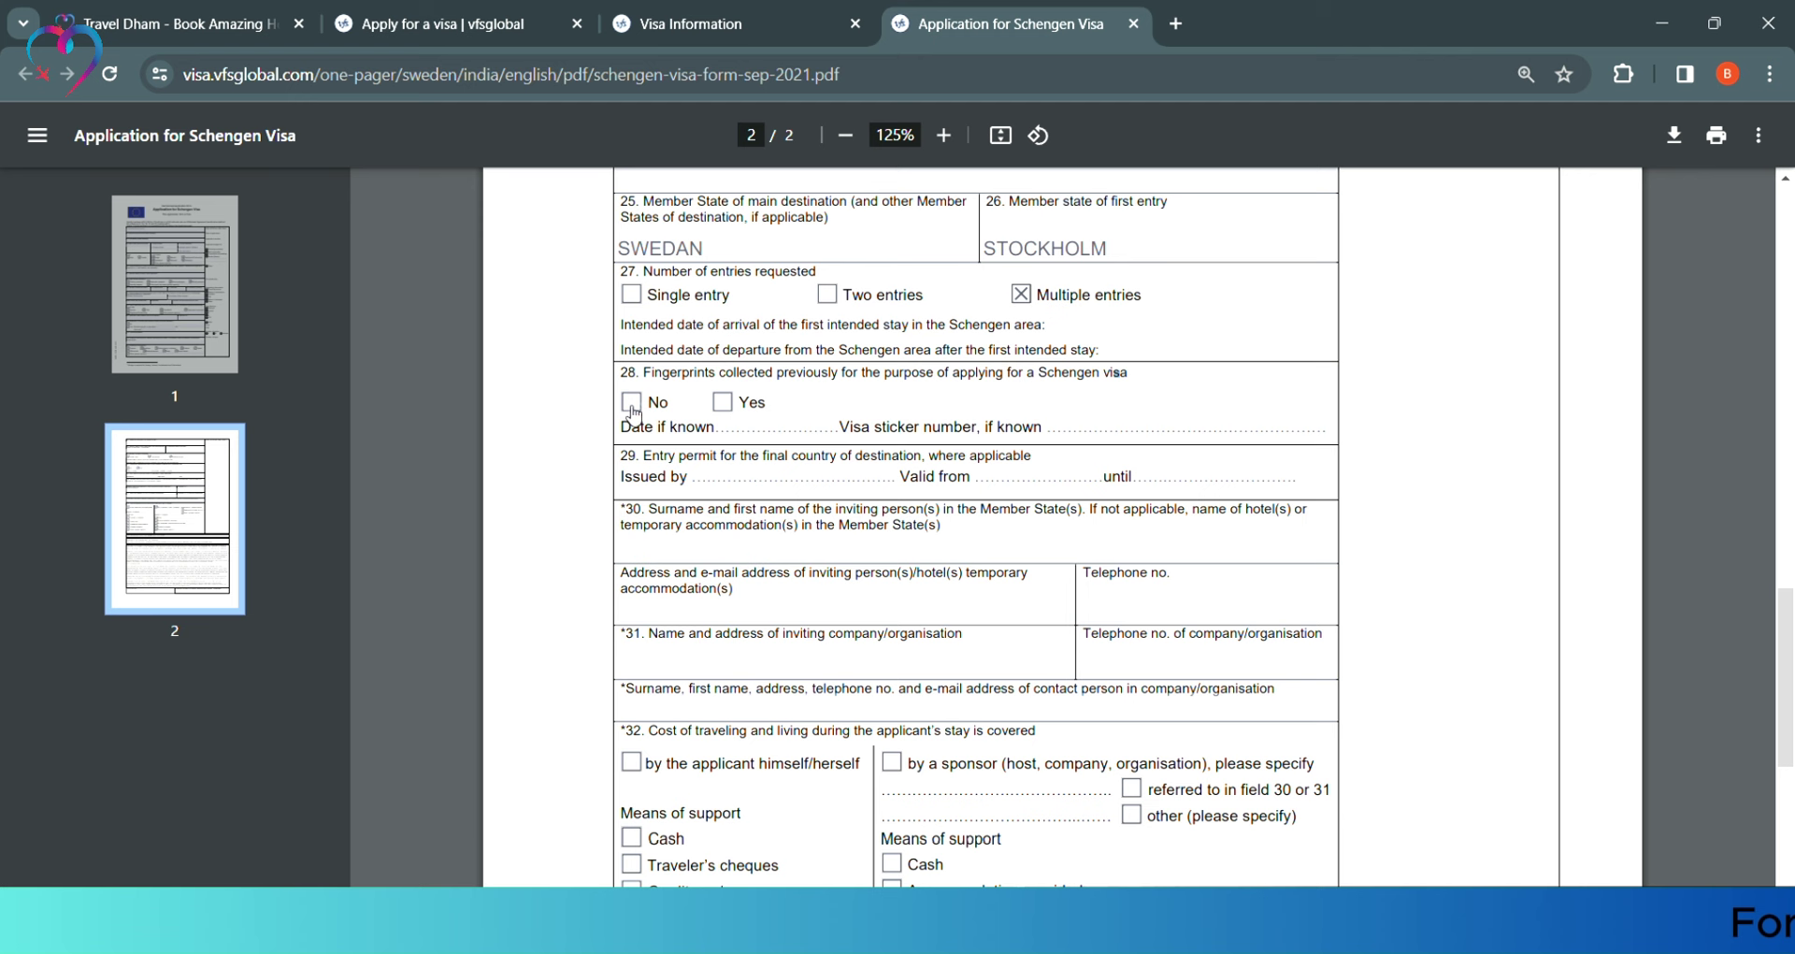
scroll(841, 383, down, 1)
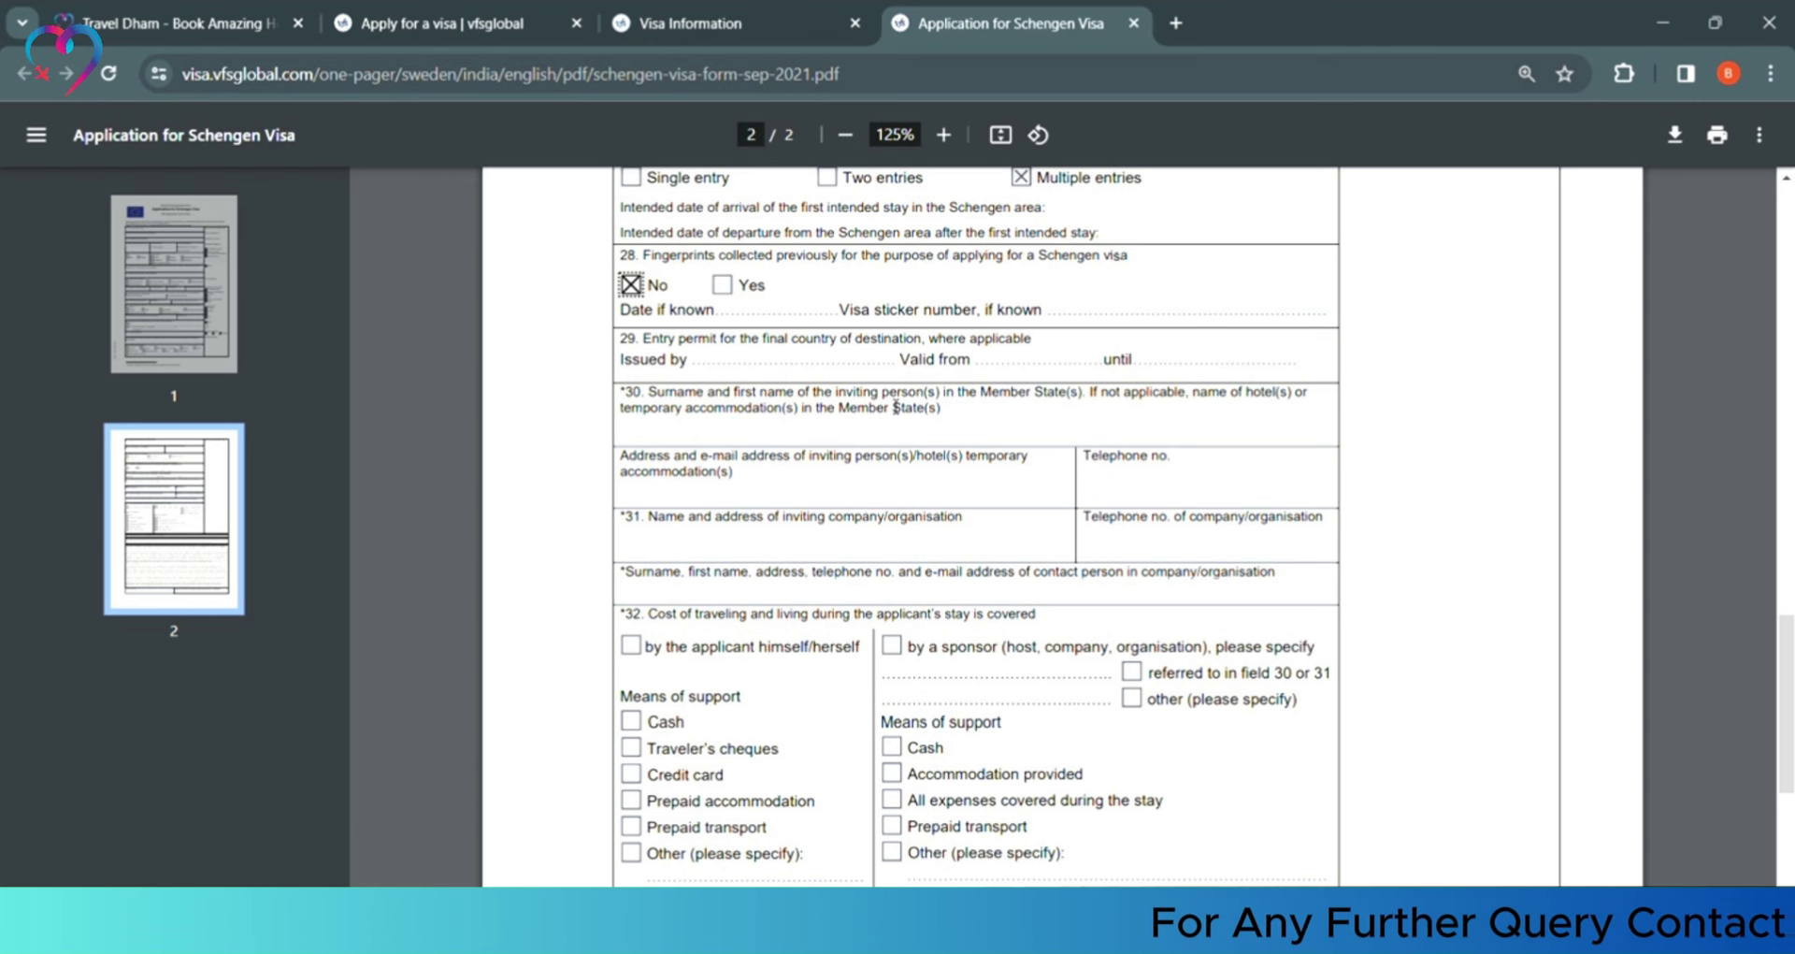
scroll(843, 409, down, 1)
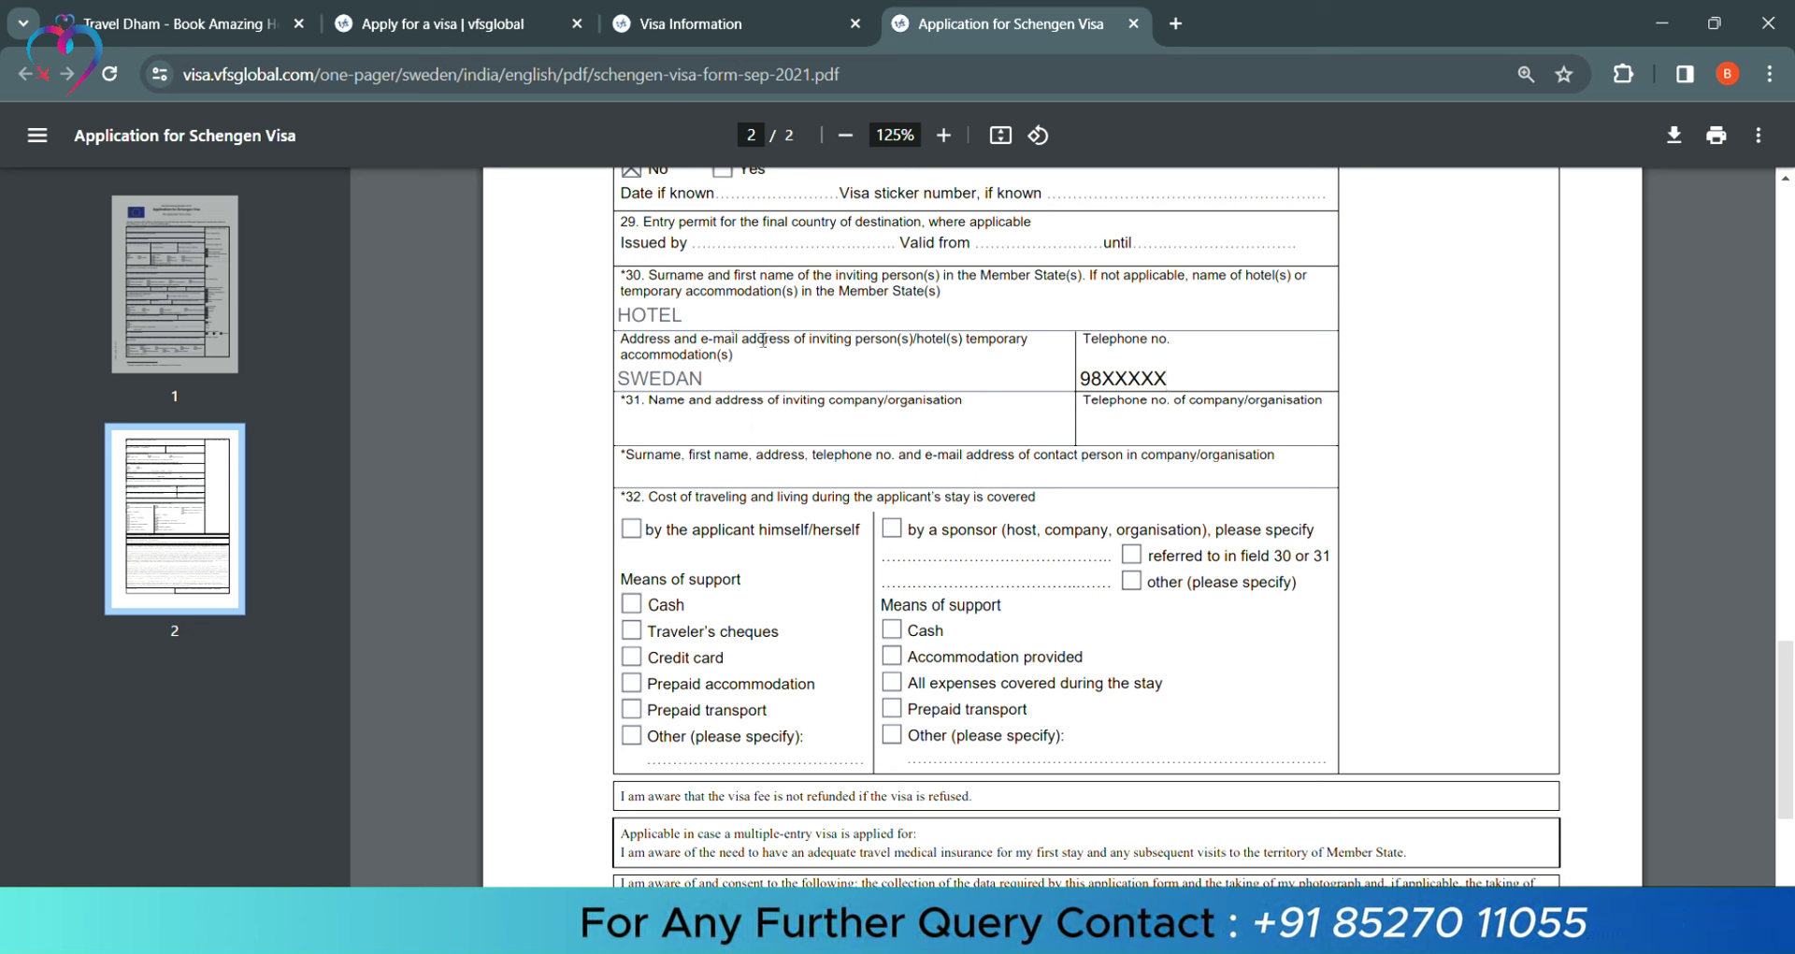
click(786, 432)
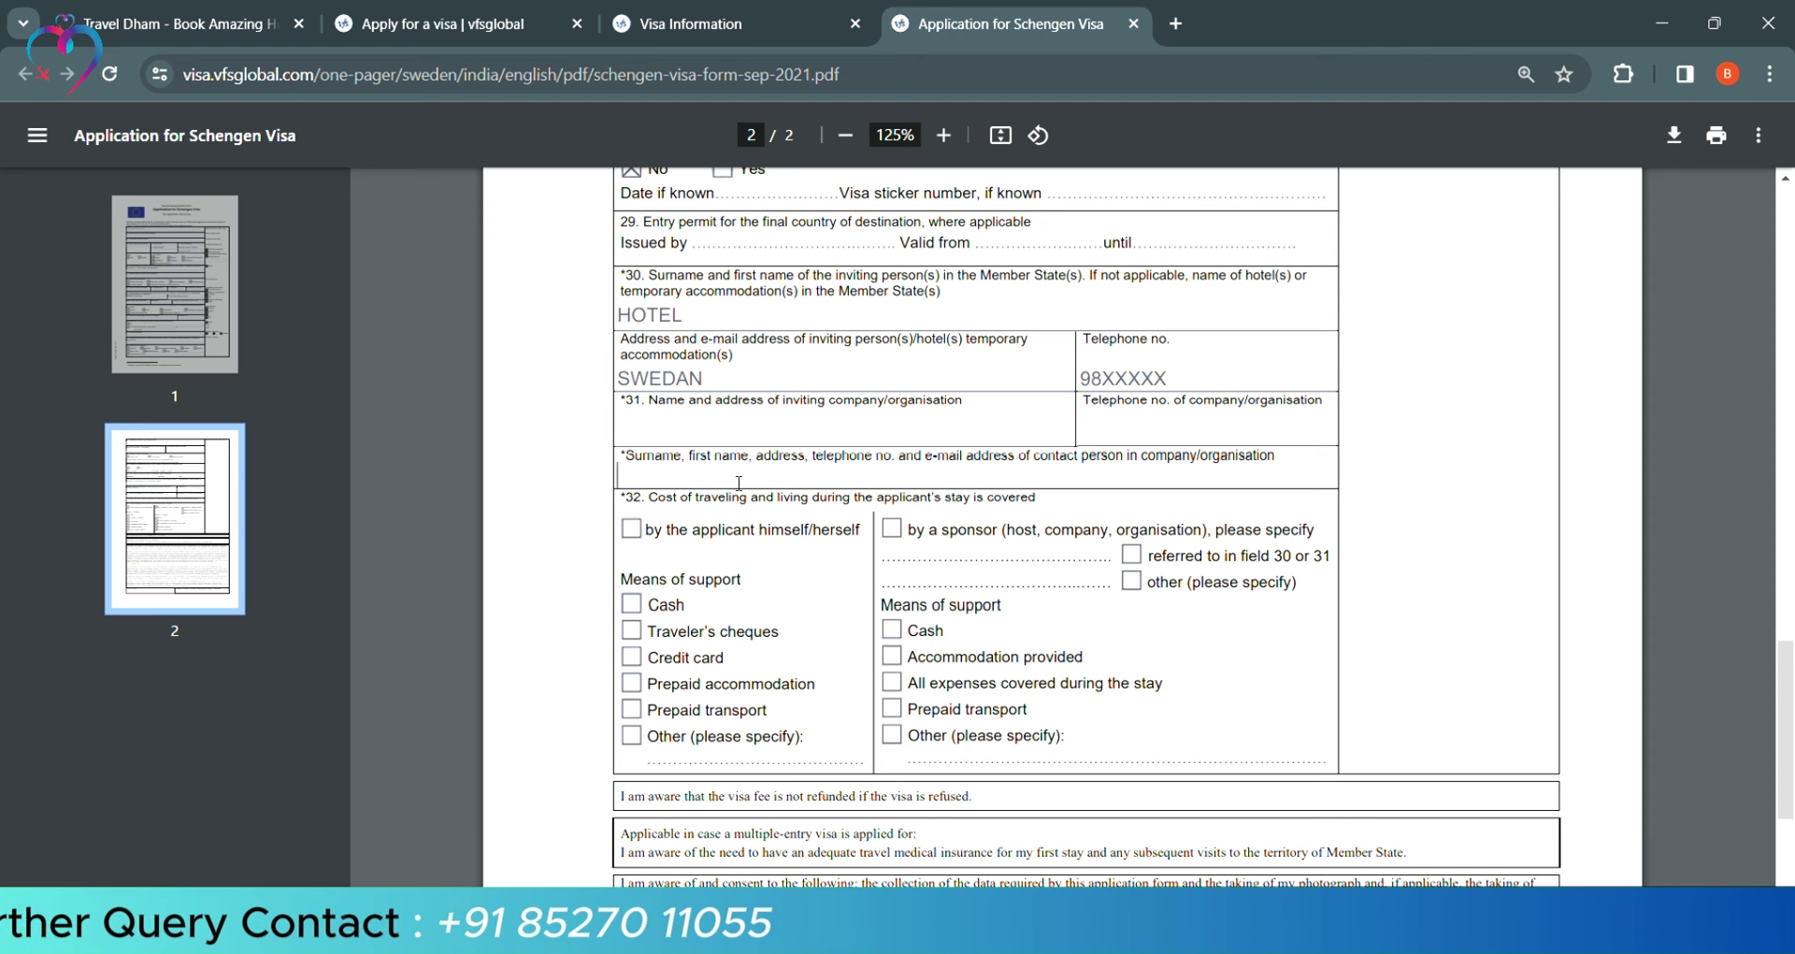
scroll(802, 485, down, 3)
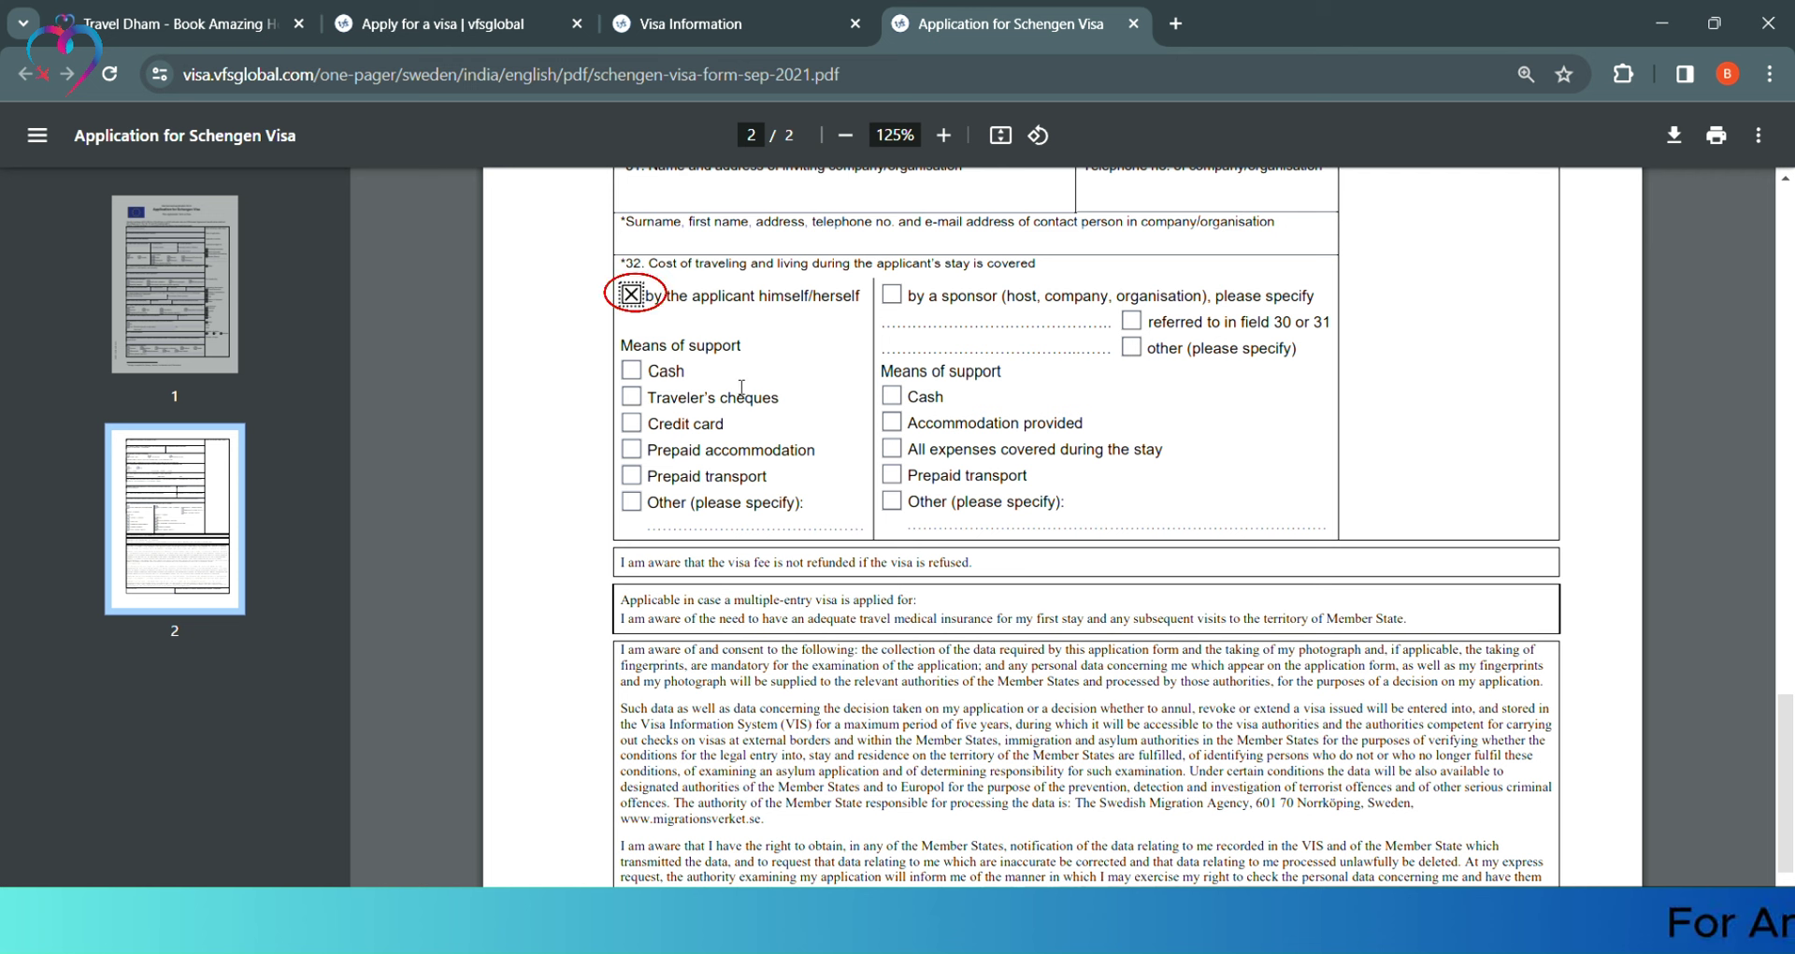
Tick Cash, Prepaid accommodation and Prepaid transport, plus a sponsor covering all expenses
click(633, 450)
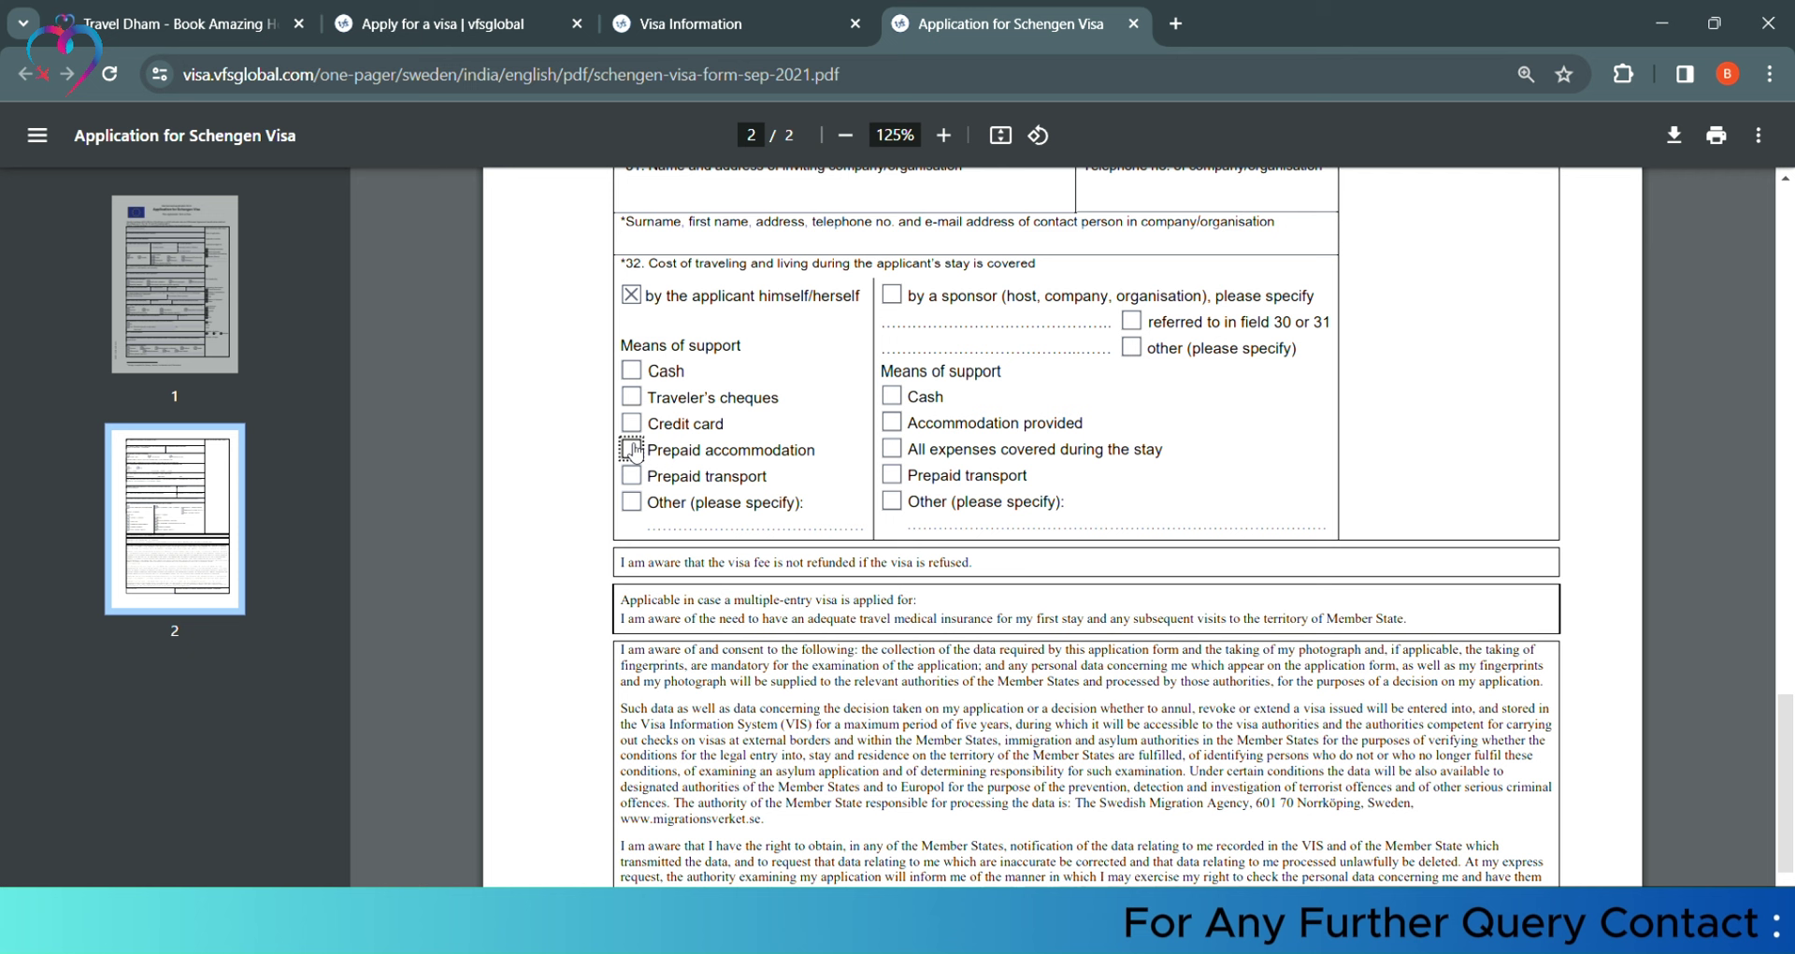
click(633, 476)
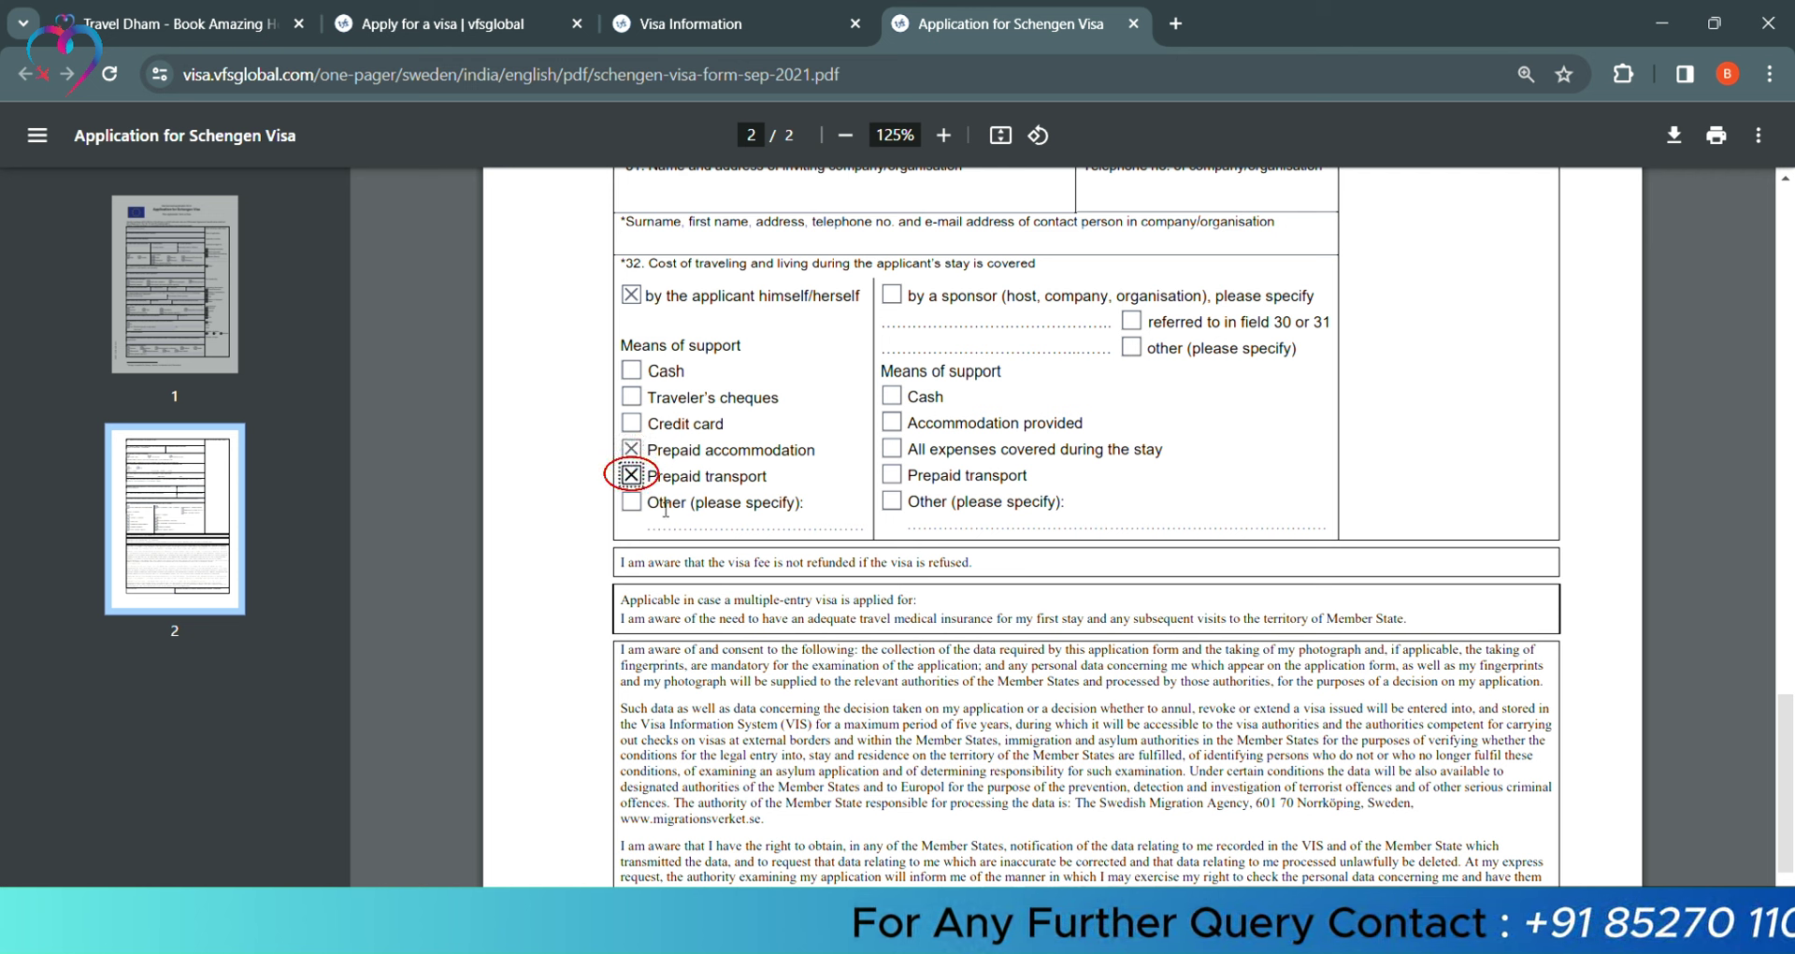
click(626, 374)
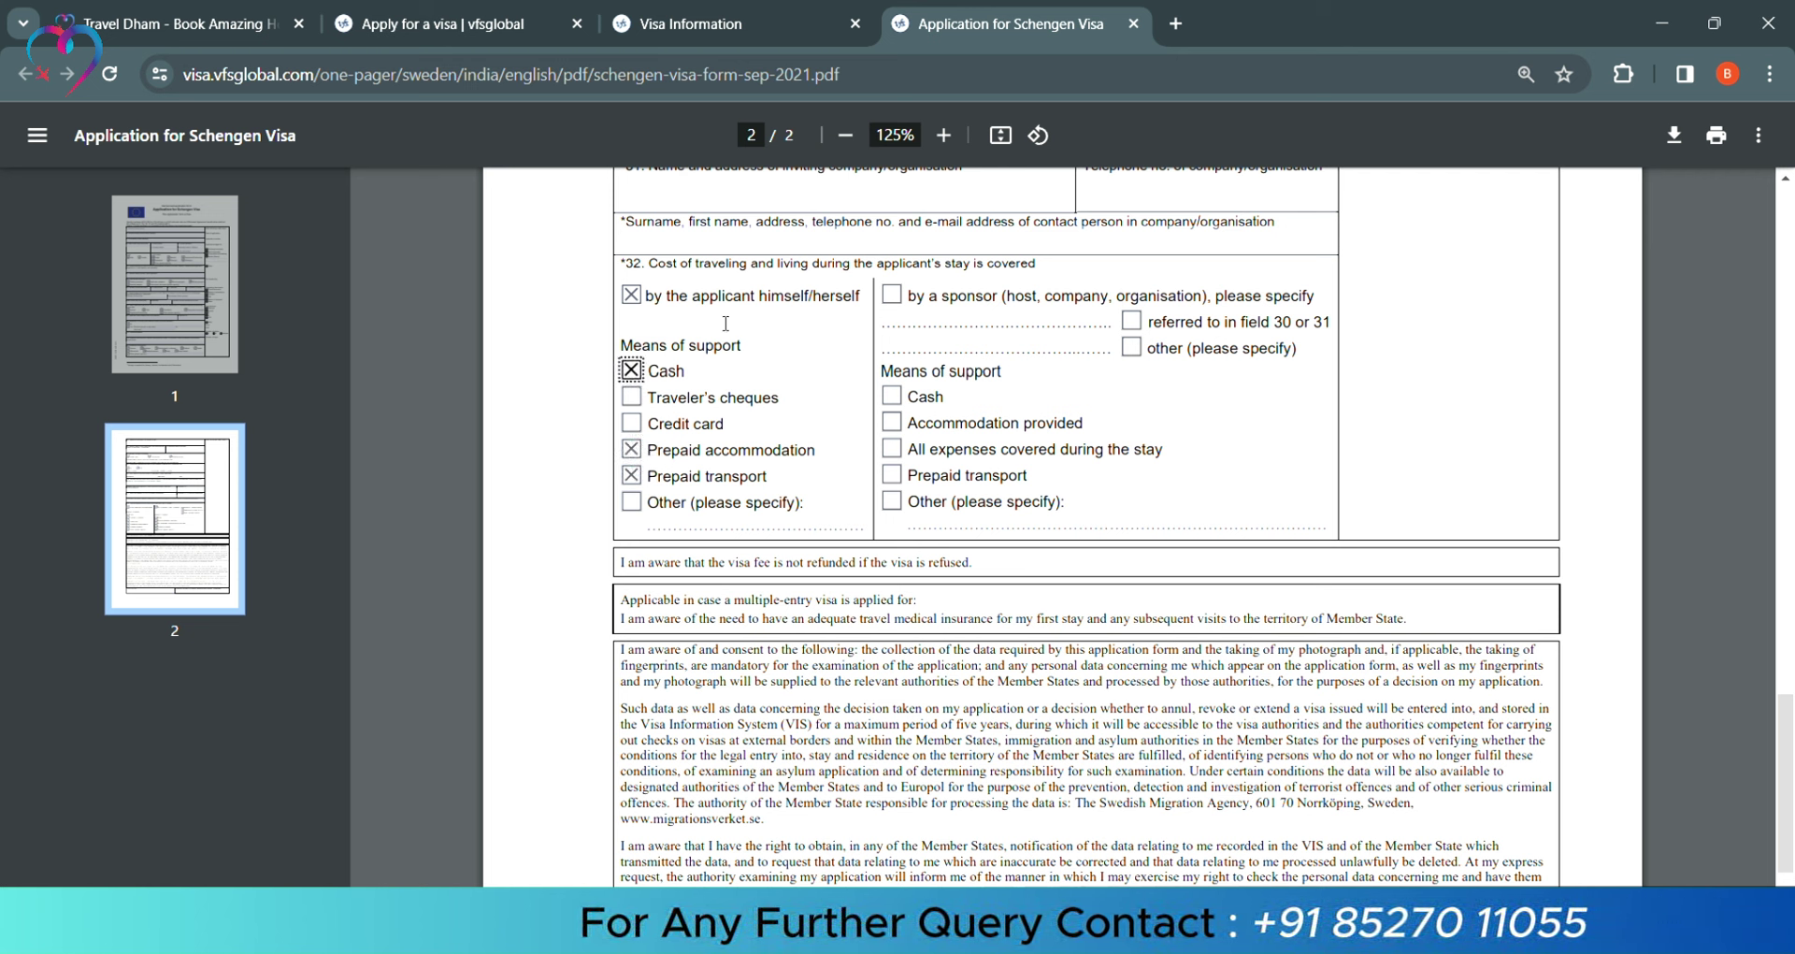
click(891, 297)
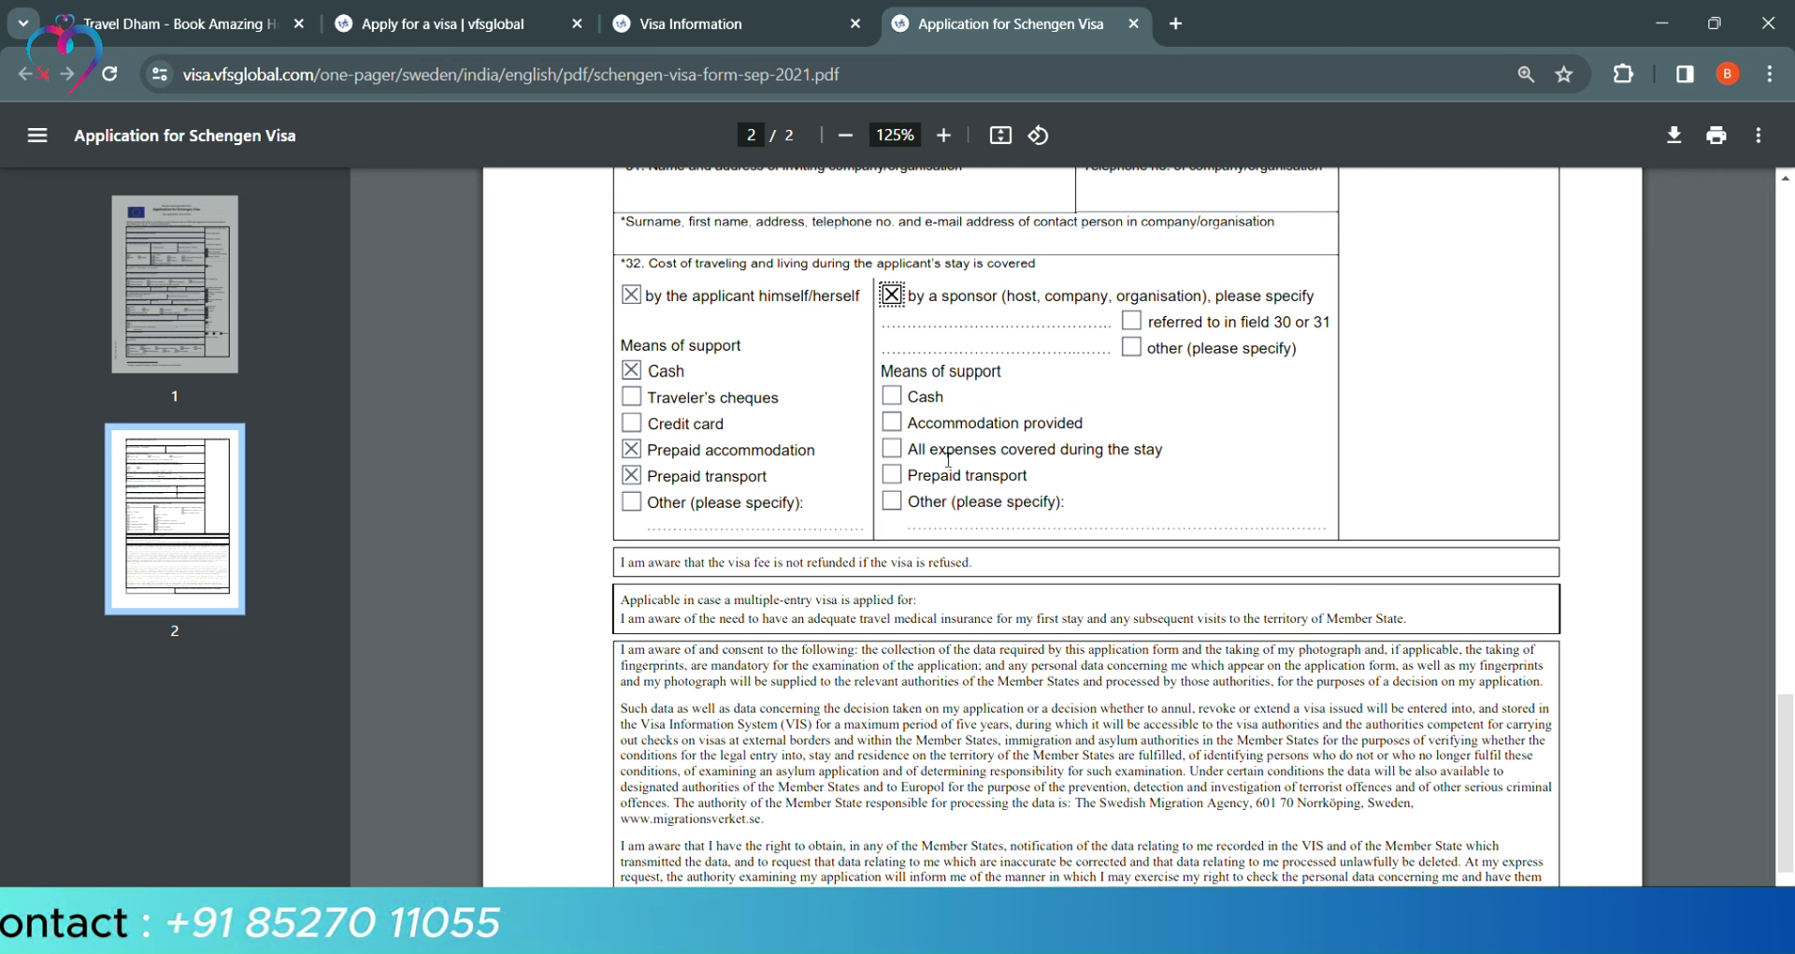
click(891, 448)
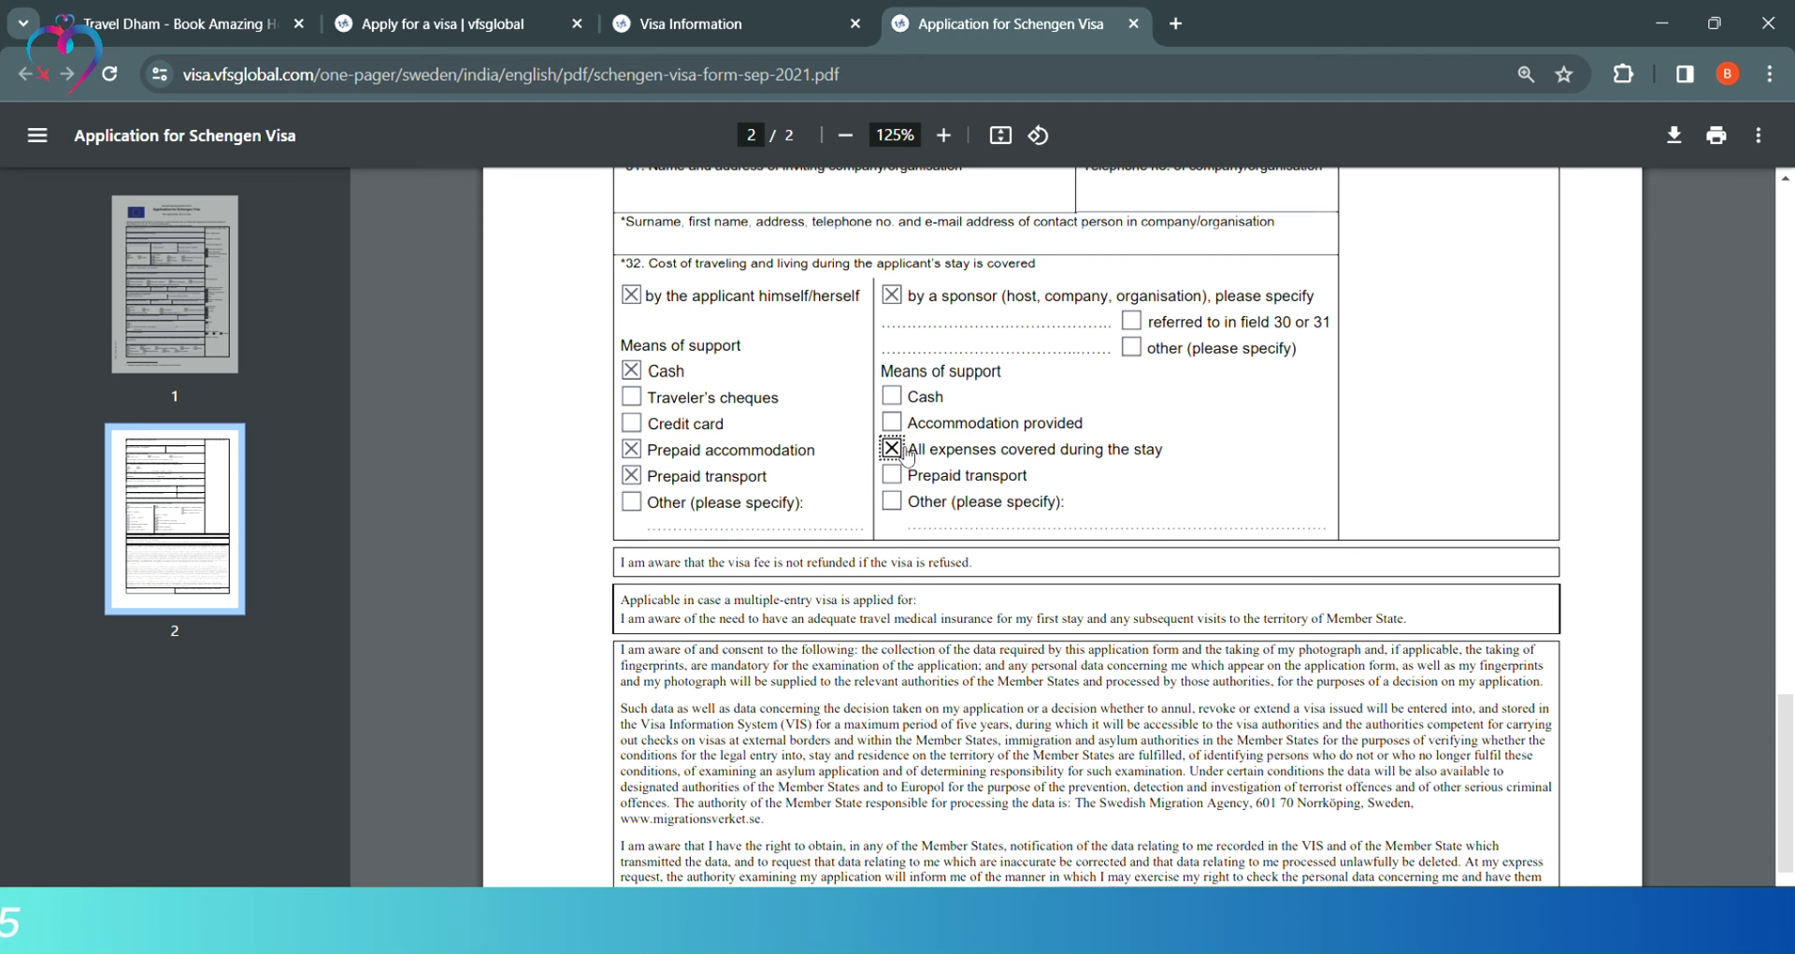
scroll(1061, 483, down, 3)
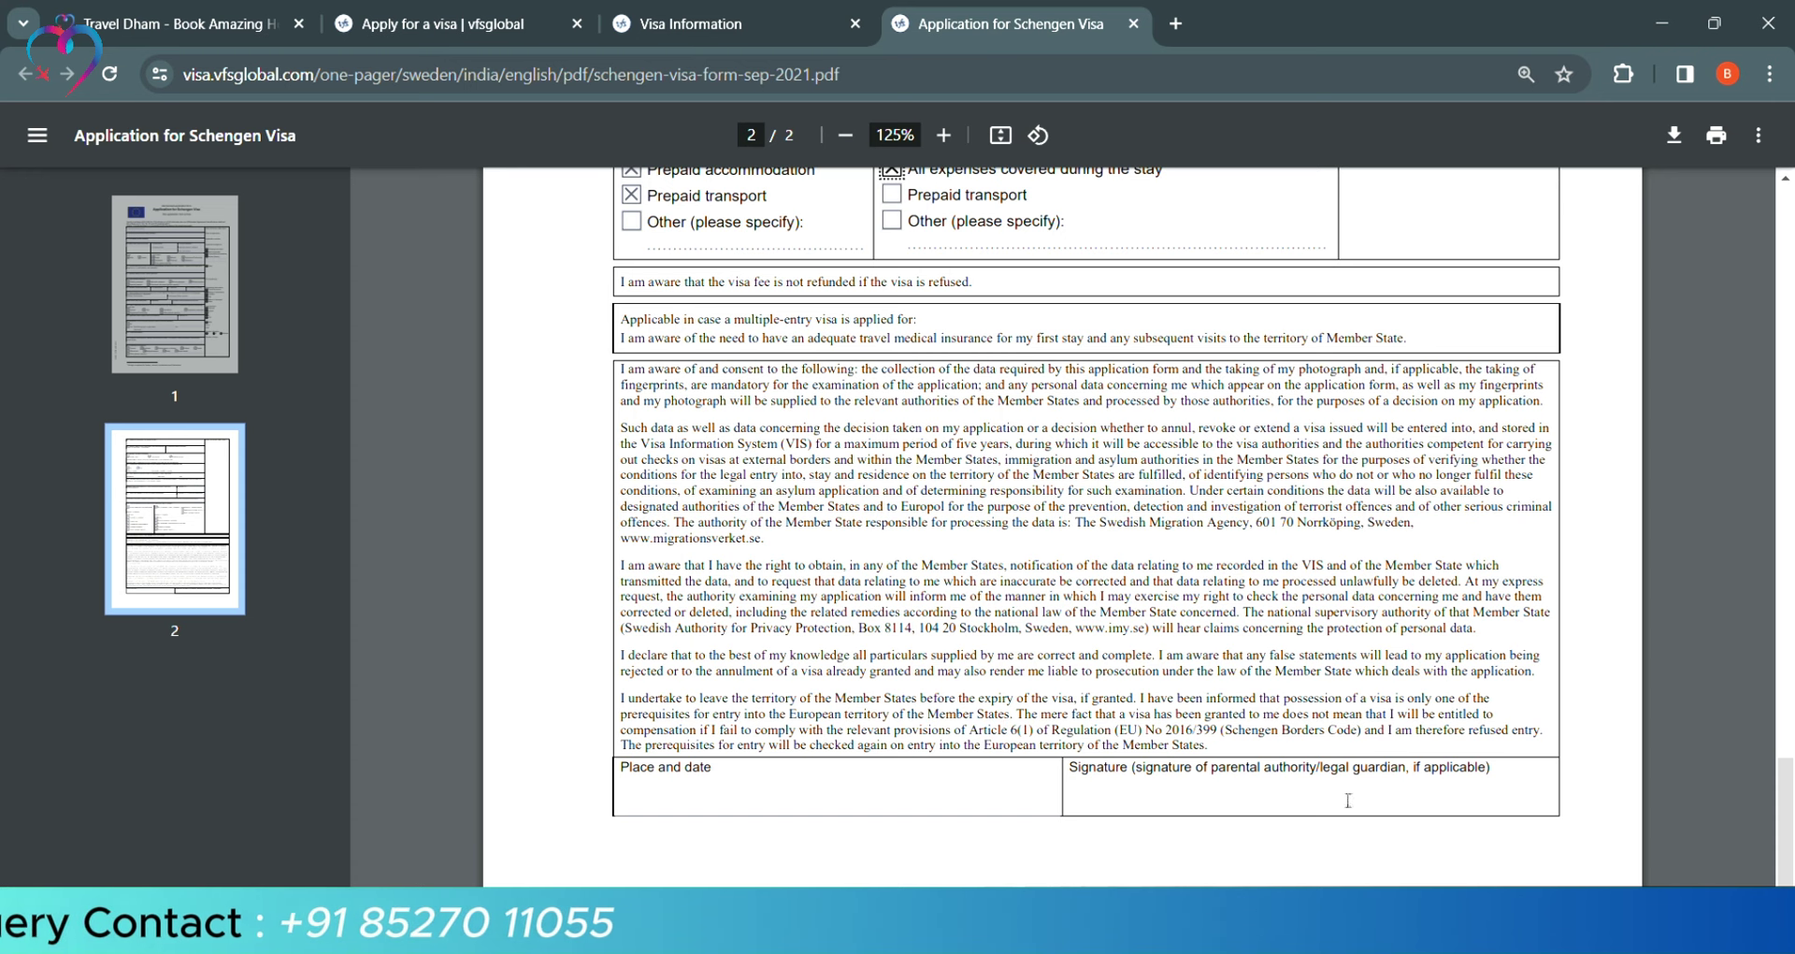
scroll(1312, 808, up, 15)
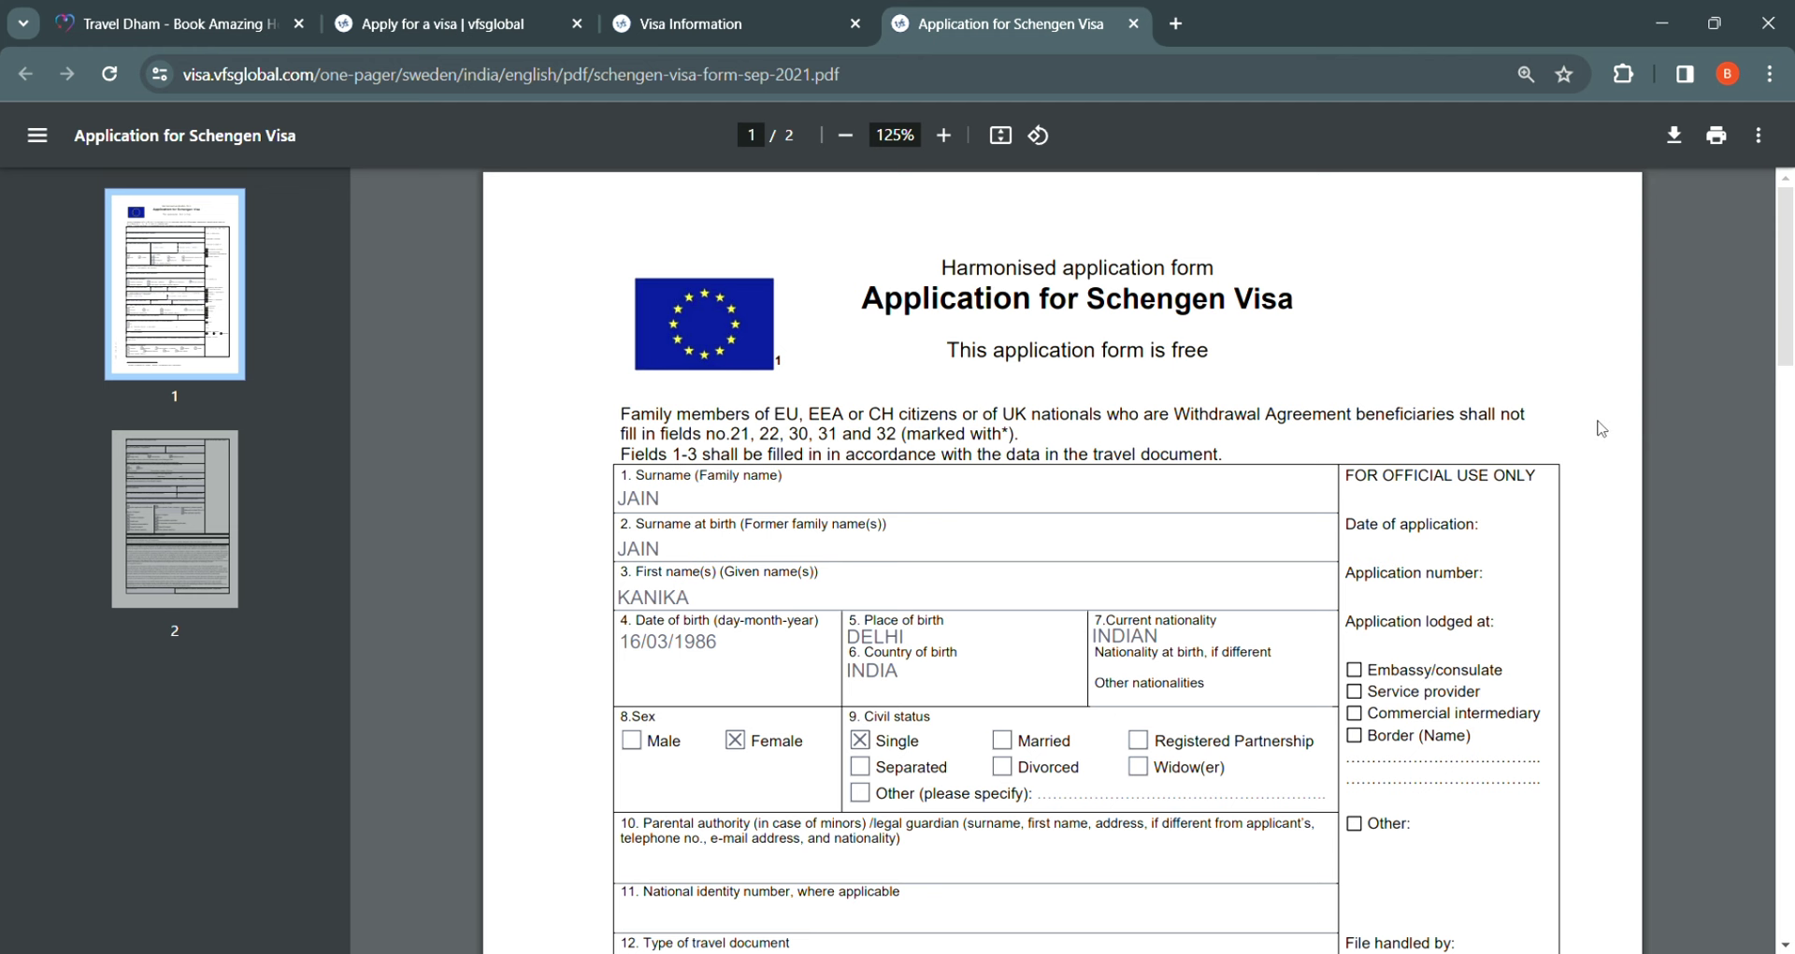
scroll(1524, 480, down, 10)
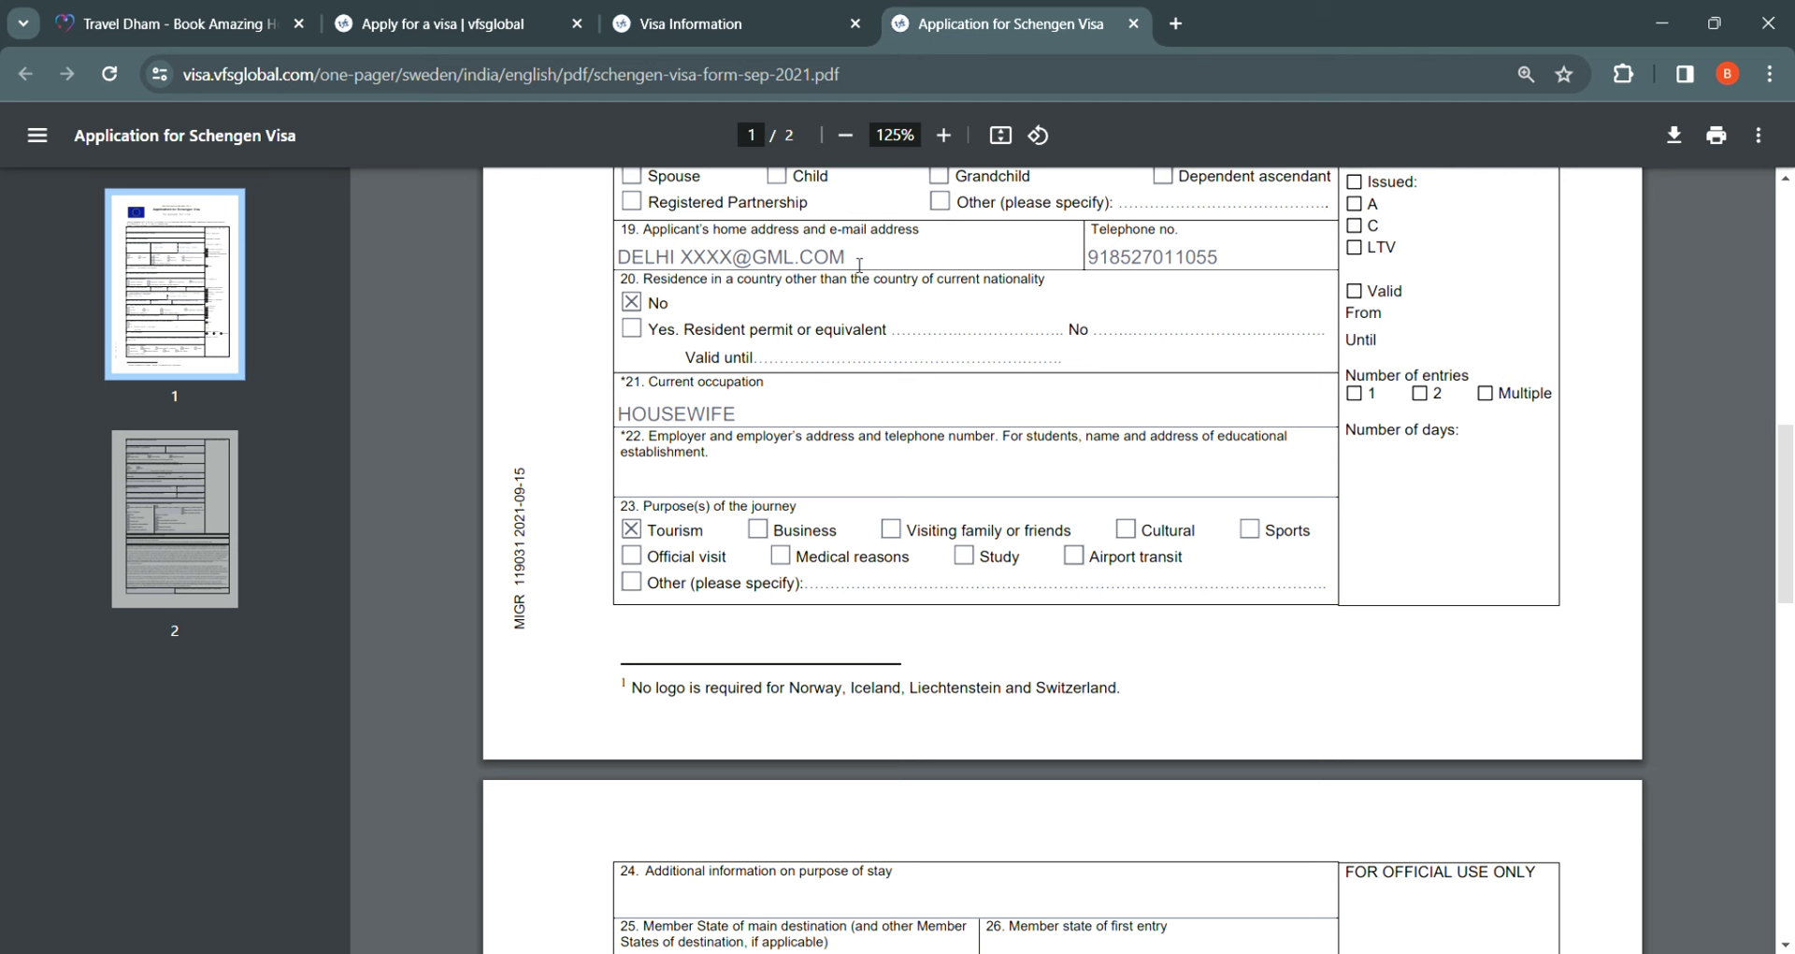
scroll(1078, 431, down, 15)
On the Tourist Visa page, view Documents Required and then Photo Specifications
click(710, 42)
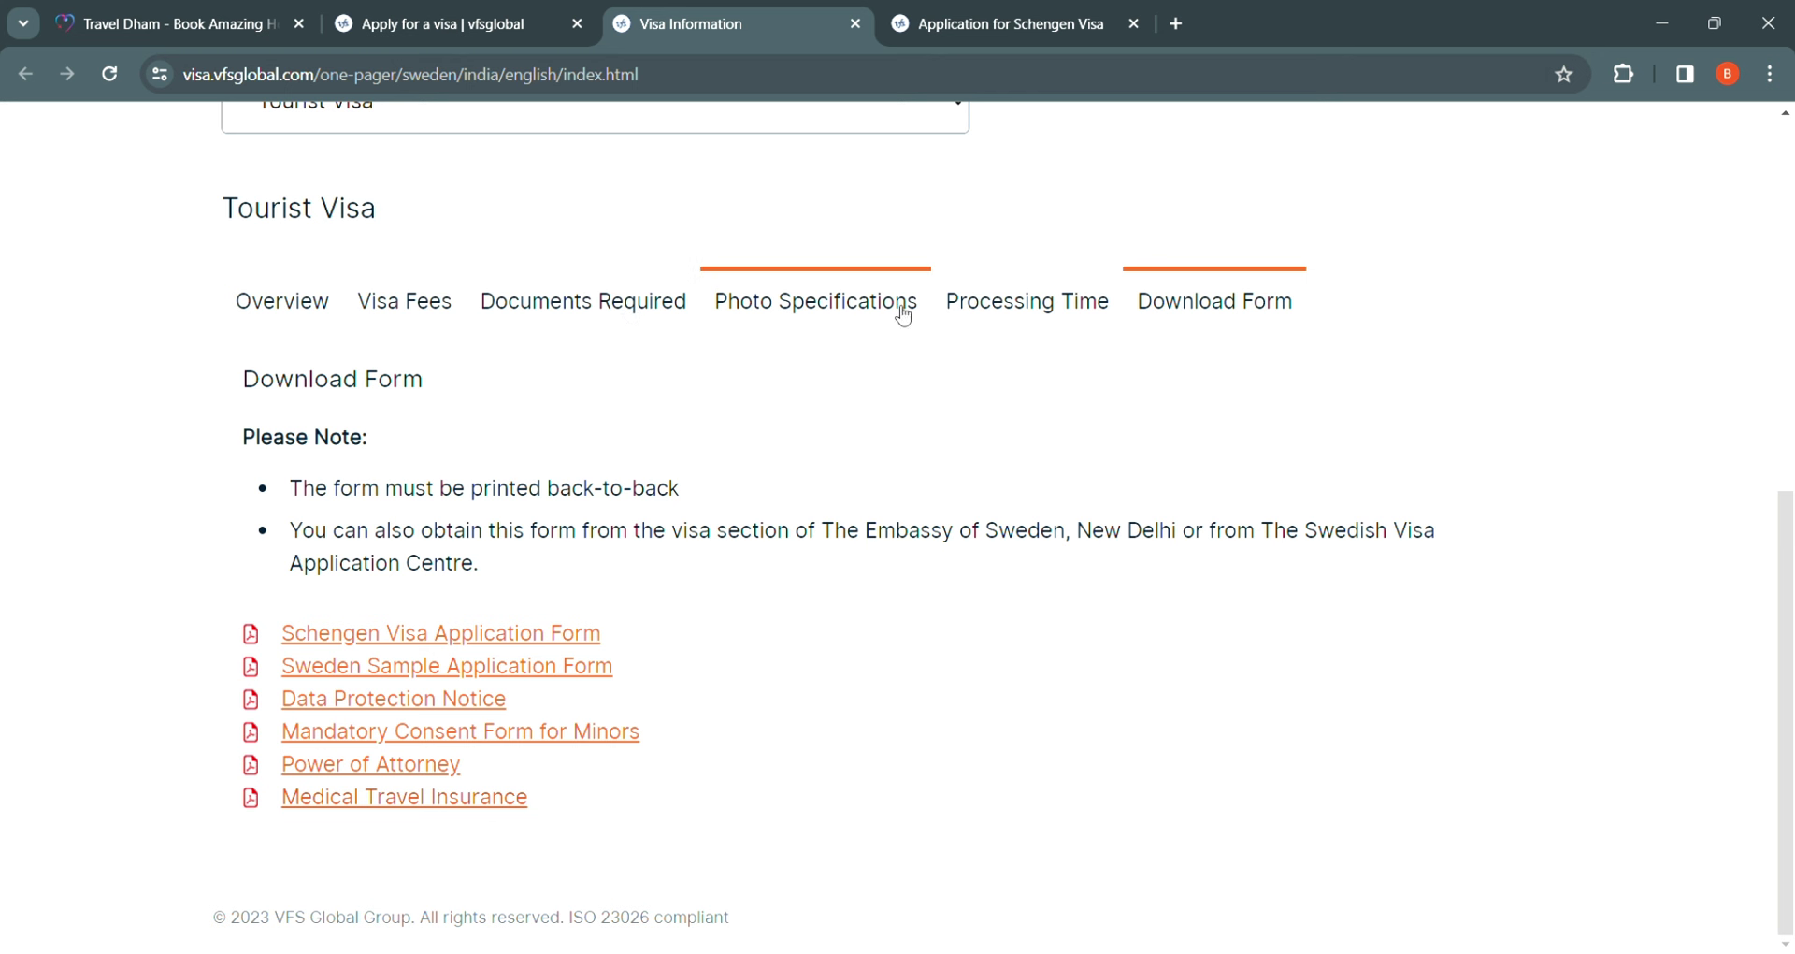
drag(627, 309, 634, 309)
click(851, 595)
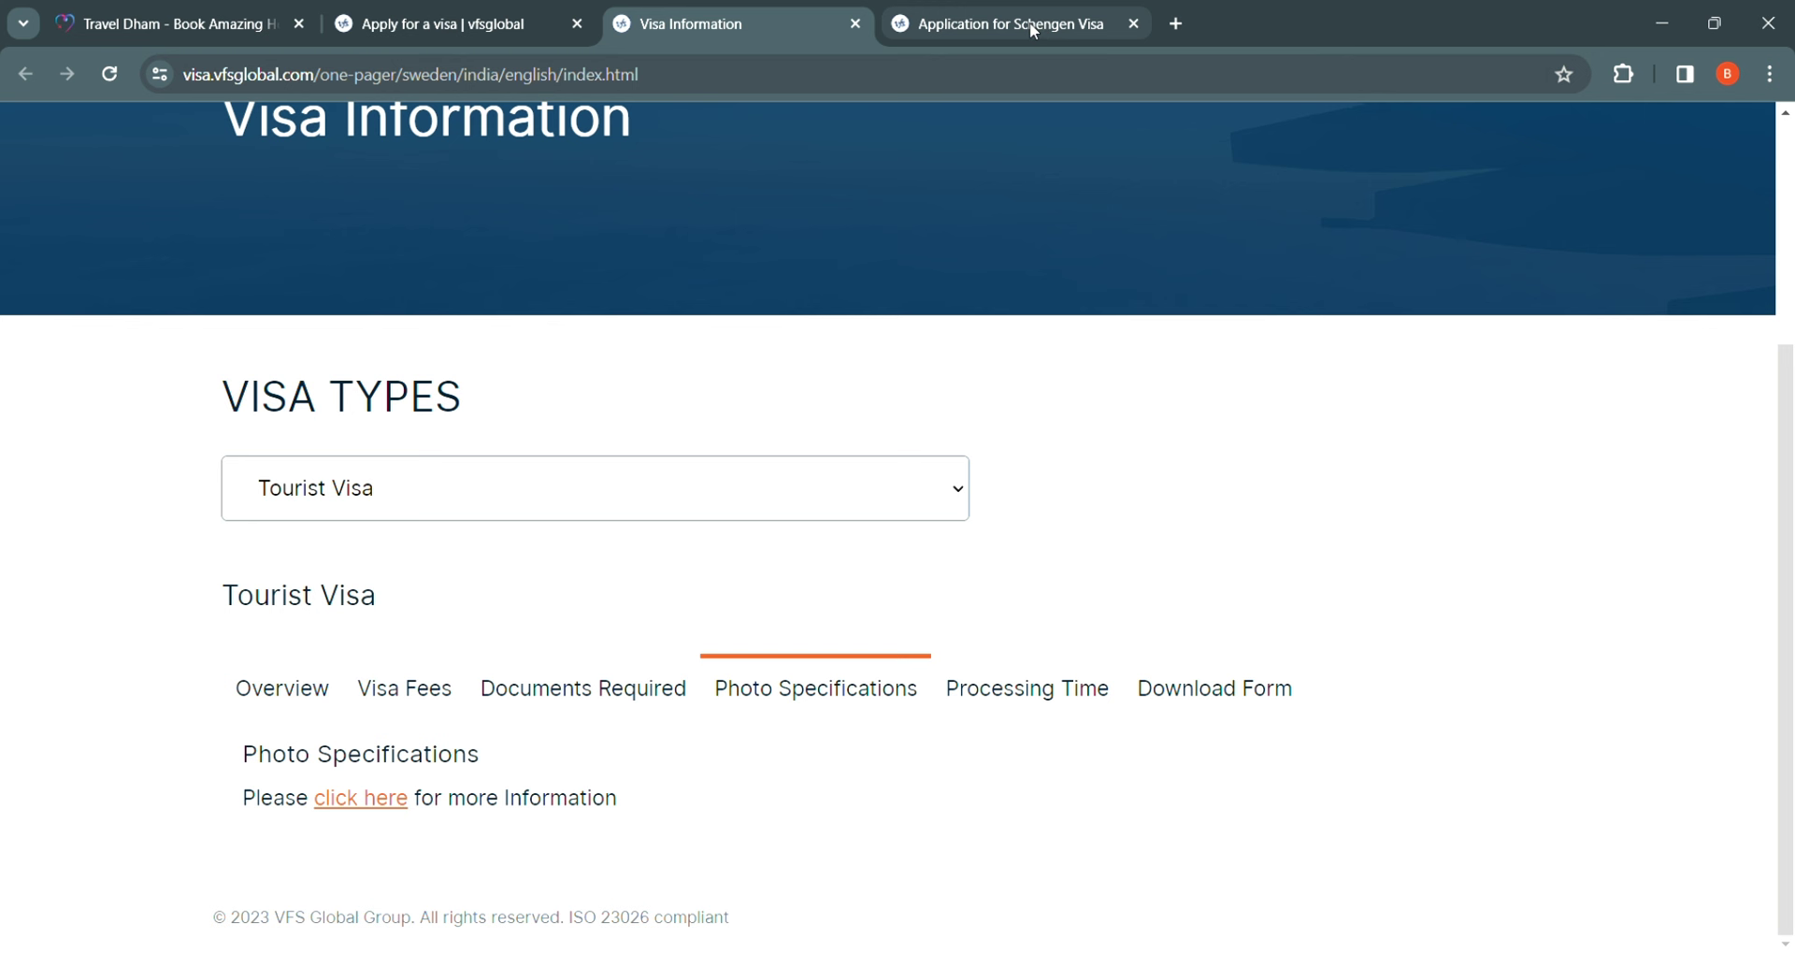
Glance back at the filled Schengen form and the Apply for a visa page, then return
click(1031, 22)
scroll(1302, 467, up, 10)
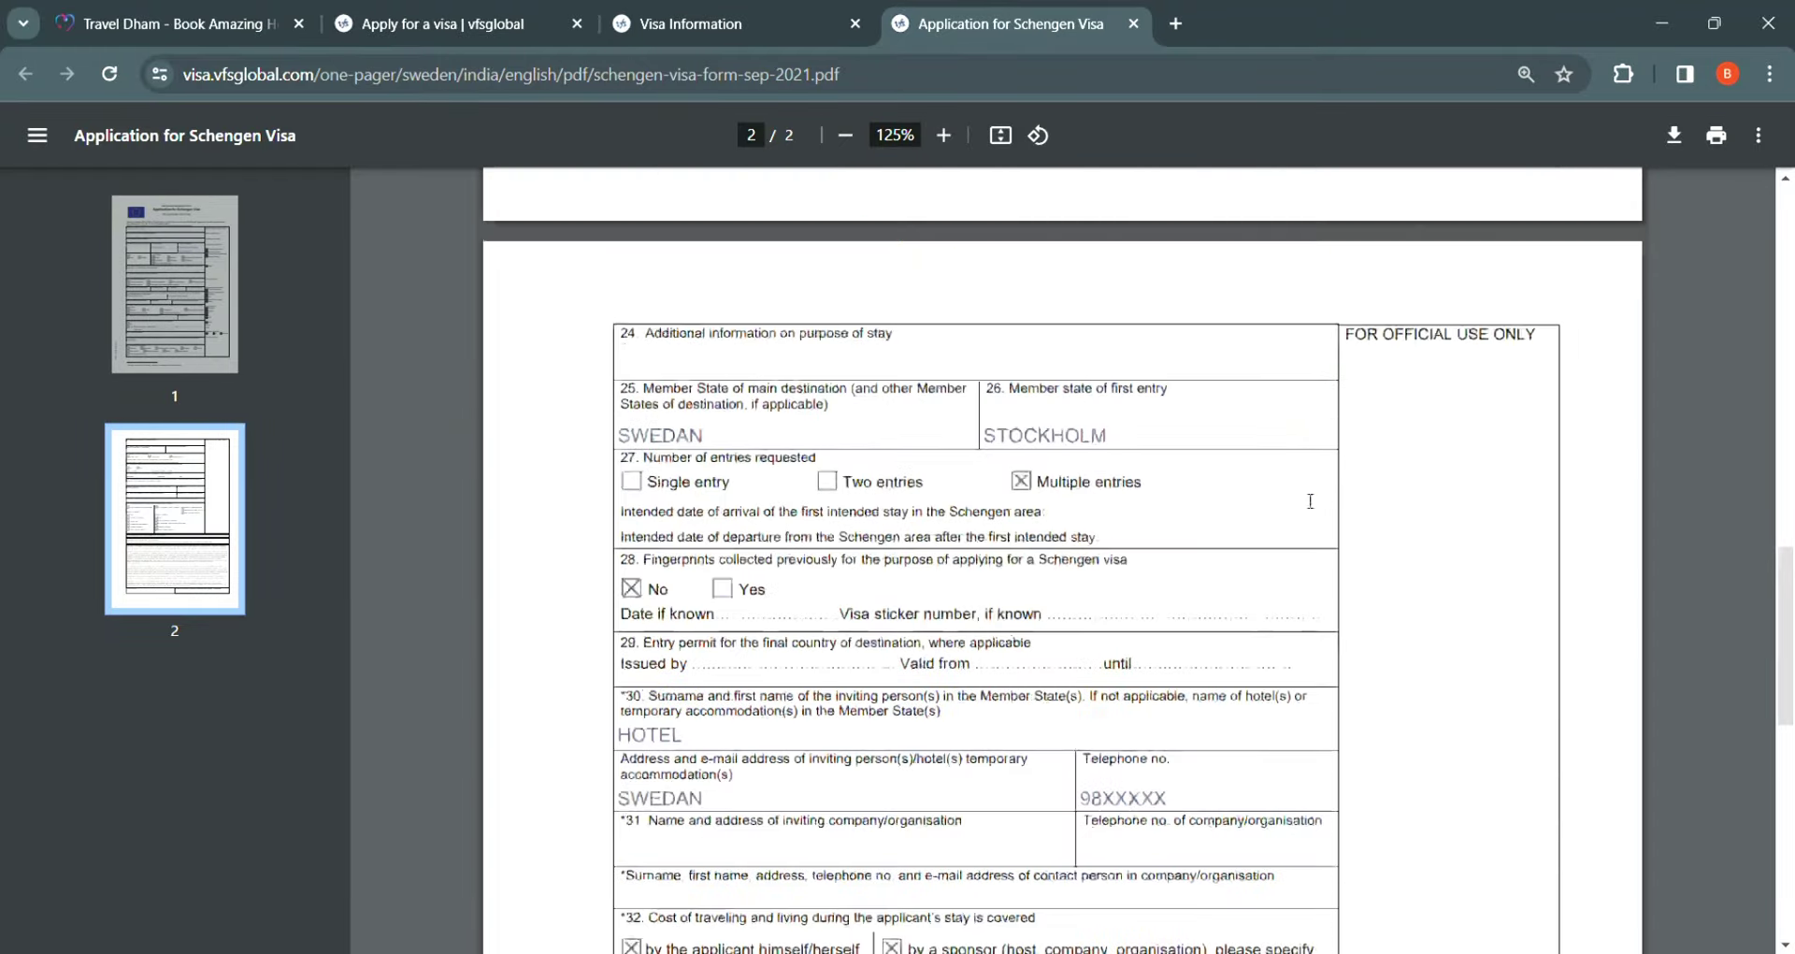
click(412, 24)
click(744, 22)
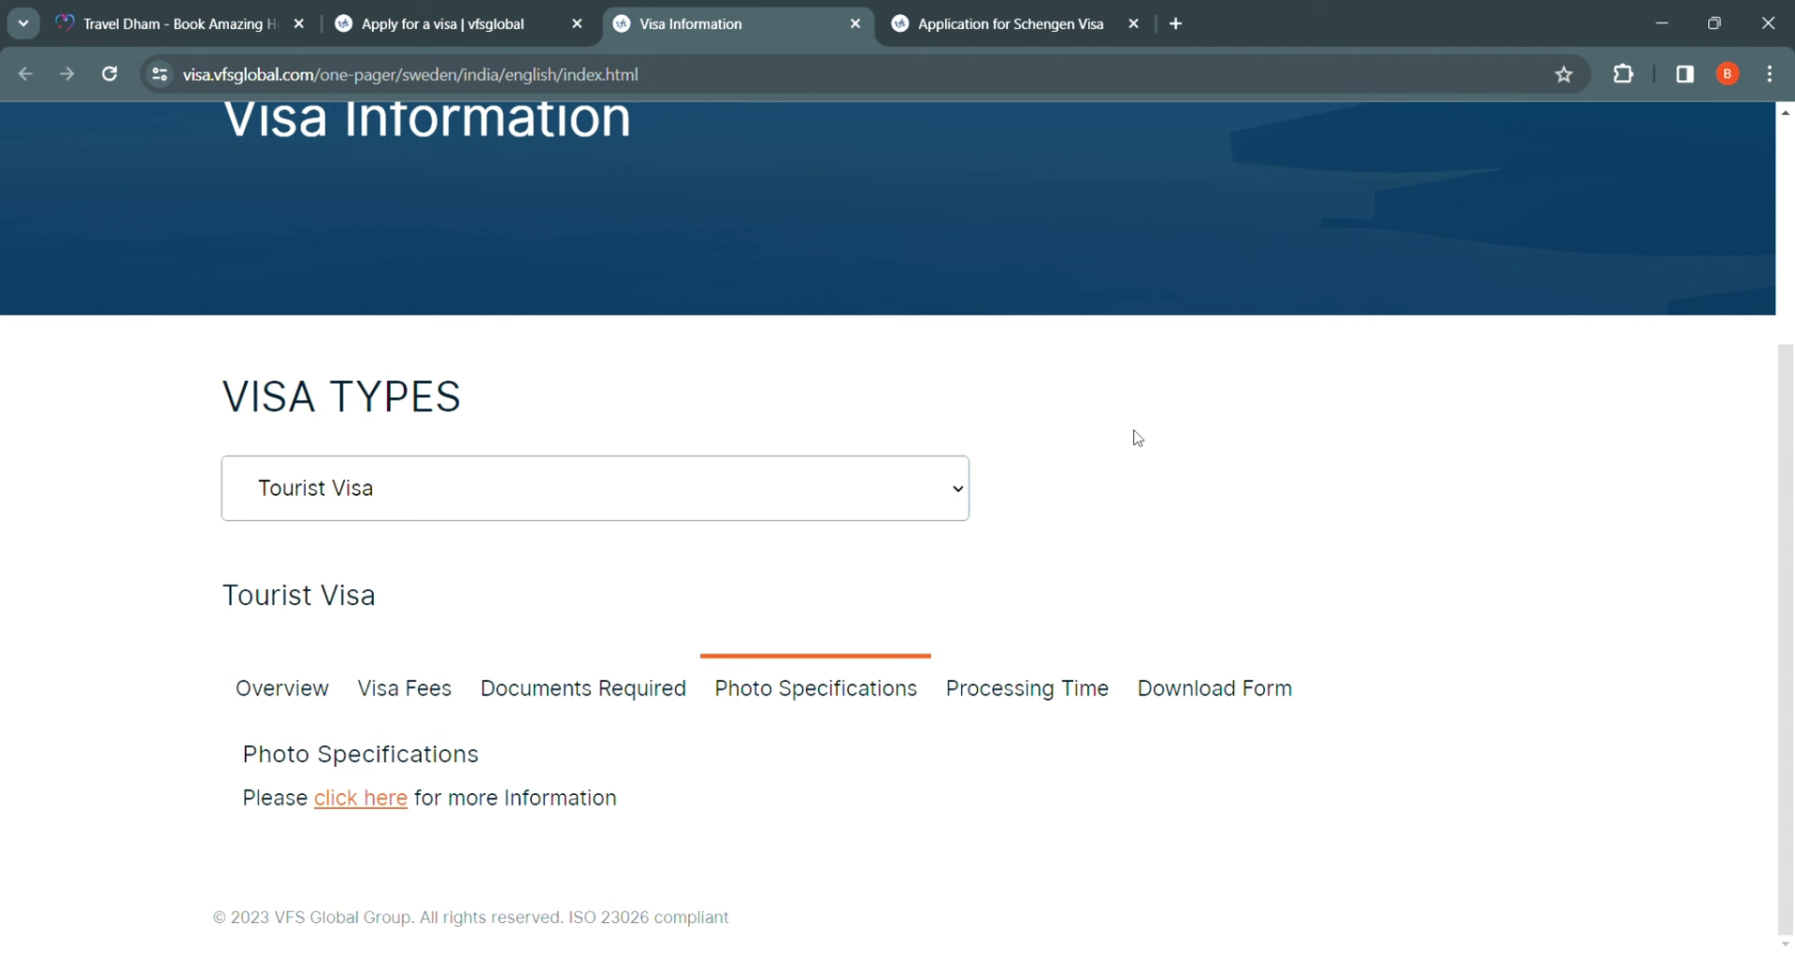